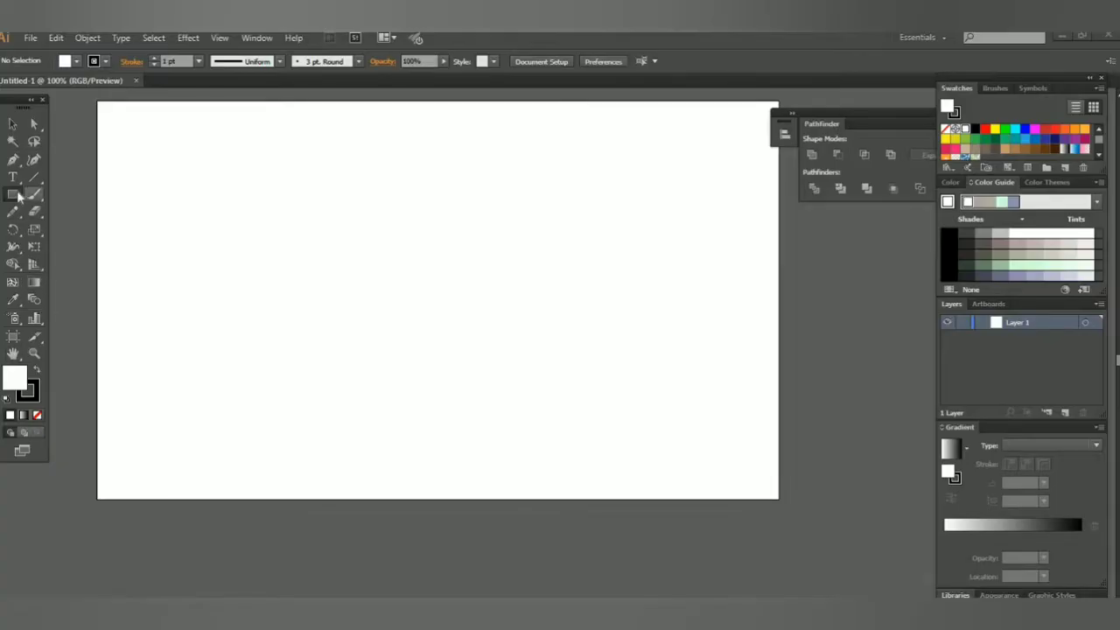
# Draw a long thin rectangle bar at the artboard's lower left
pyautogui.moveTo(13, 194); pyautogui.dragTo(65, 191)
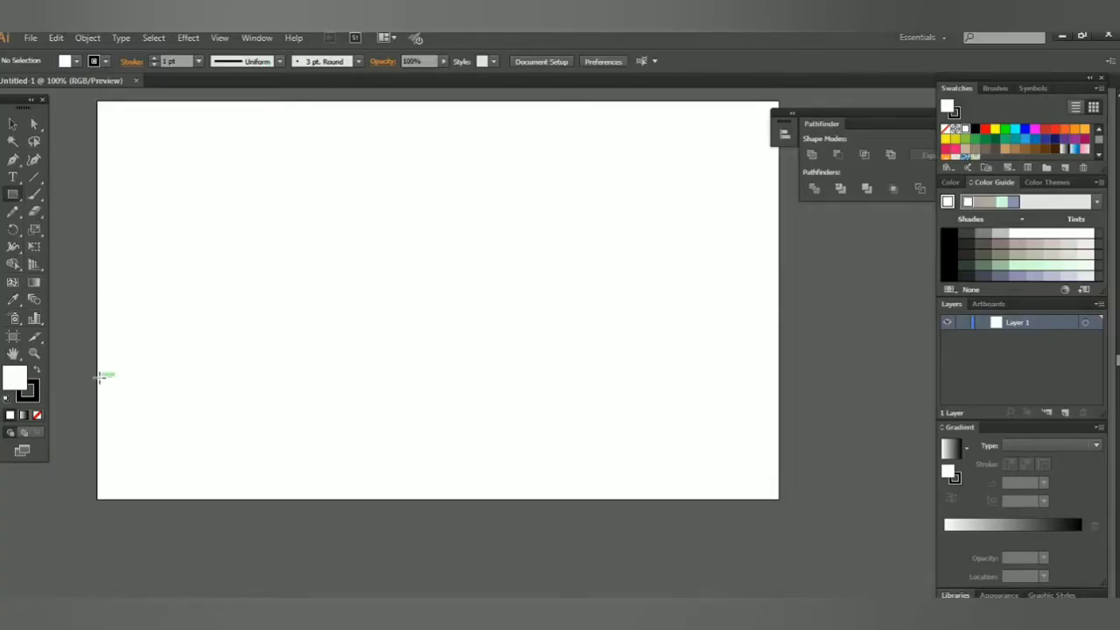
pyautogui.click(99, 377)
pyautogui.press('Return')
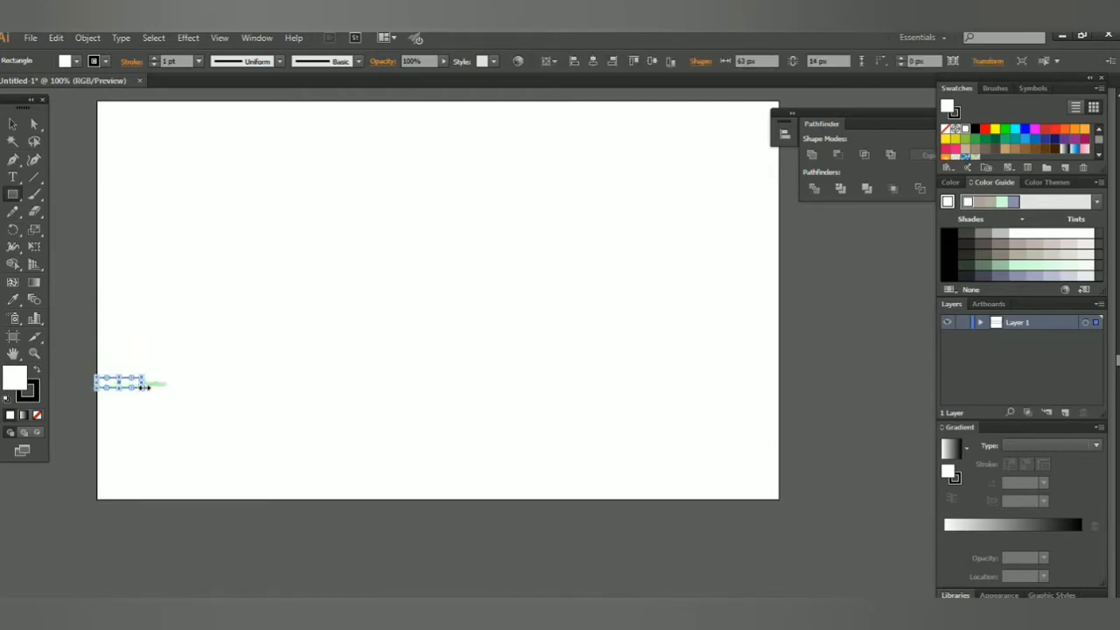
pyautogui.moveTo(145, 386); pyautogui.dragTo(525, 473)
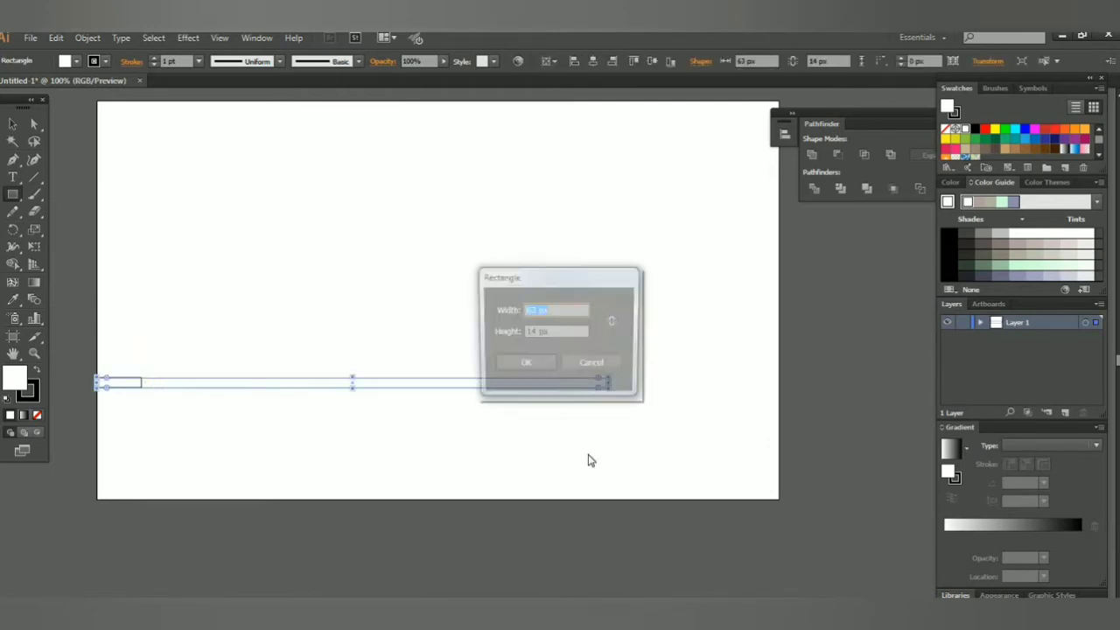
pyautogui.click(591, 367)
# Make the bar about 159 px tall and extend it past both artboard edges
pyautogui.press('v')
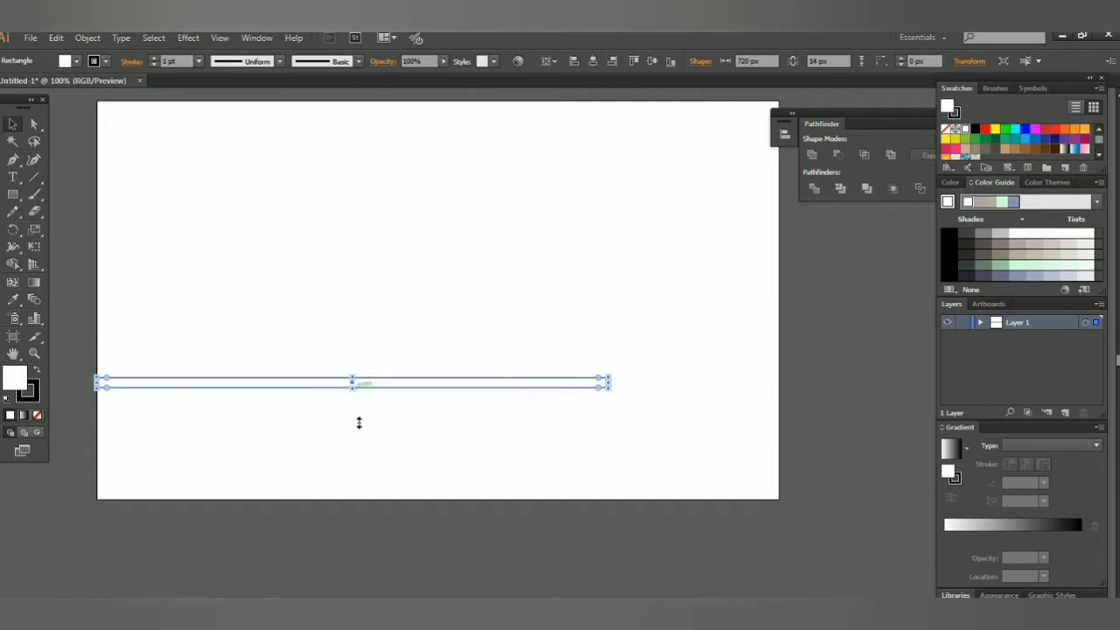
pyautogui.moveTo(358, 423); pyautogui.dragTo(358, 506)
pyautogui.hotkey('ctrl', 'z')
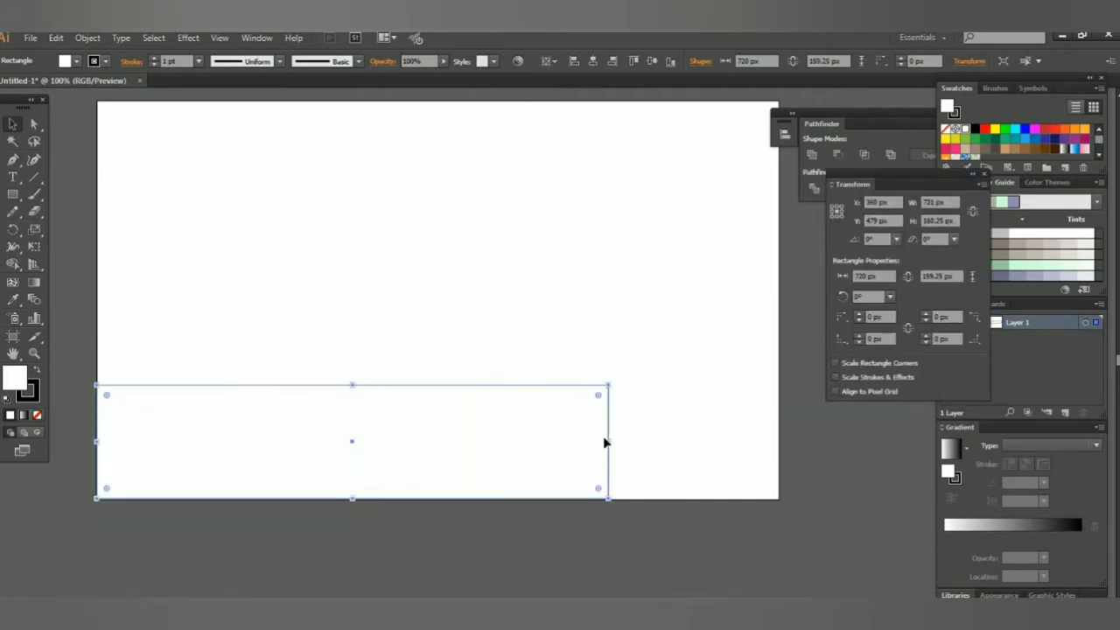
pyautogui.moveTo(610, 442); pyautogui.dragTo(814, 442)
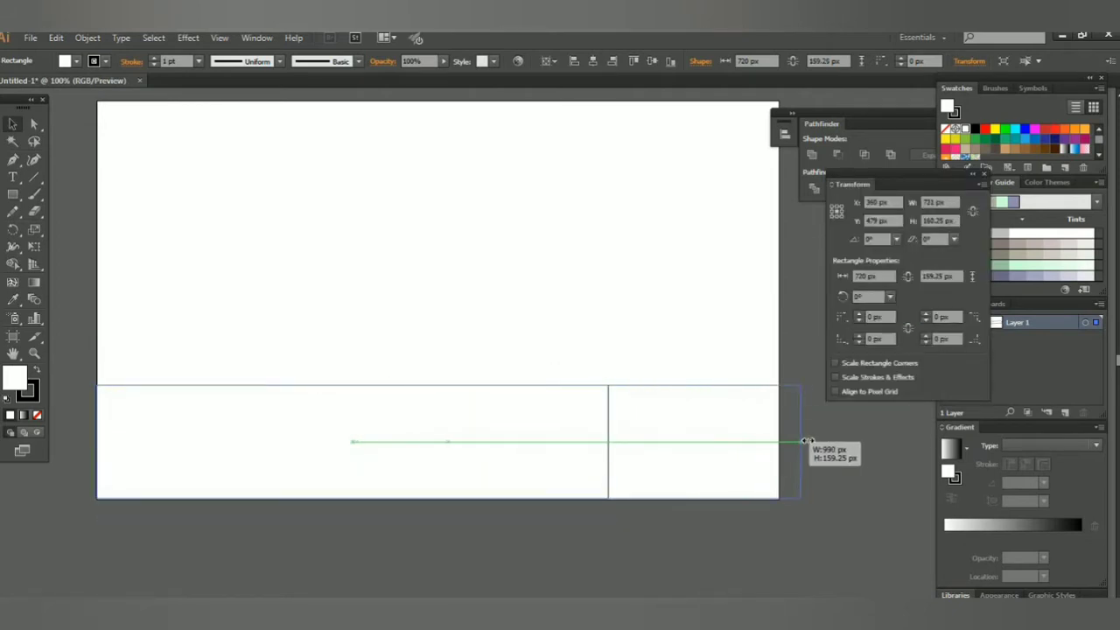
pyautogui.moveTo(92, 441); pyautogui.dragTo(68, 434)
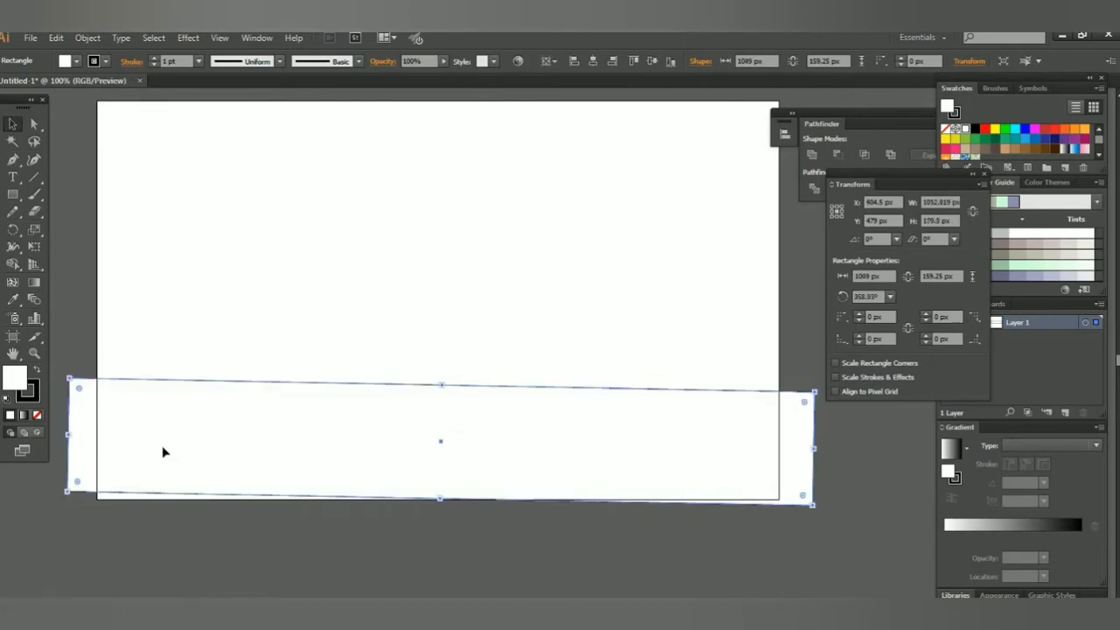
pyautogui.hotkey('ctrl', 'z')
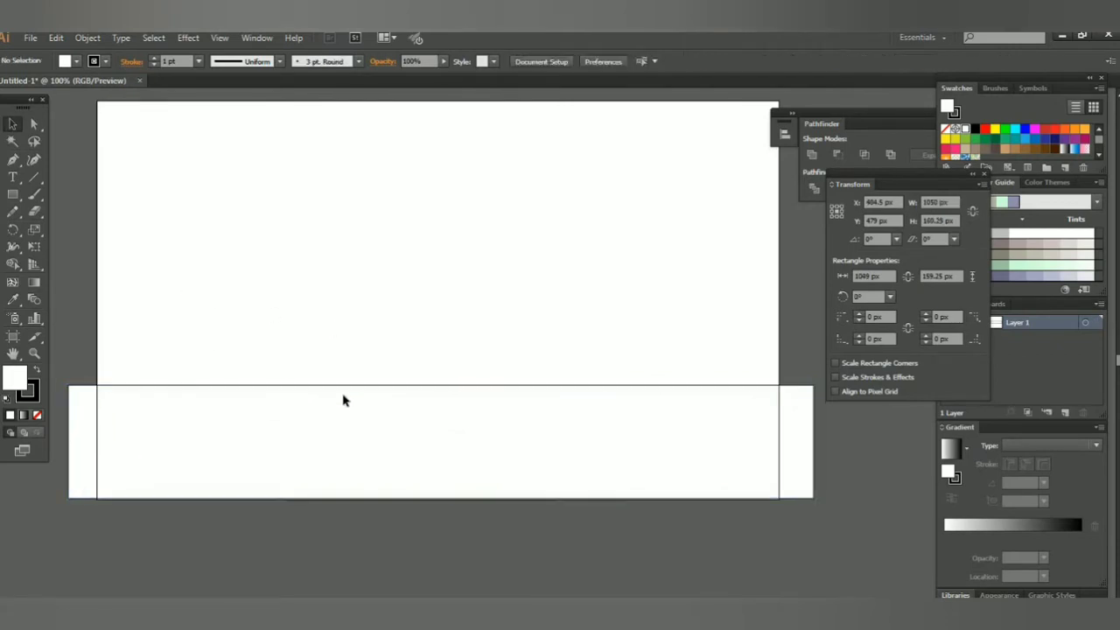
# Stretch the bar further left and right to 1234 px wide
pyautogui.hotkey('ctrl', '-')
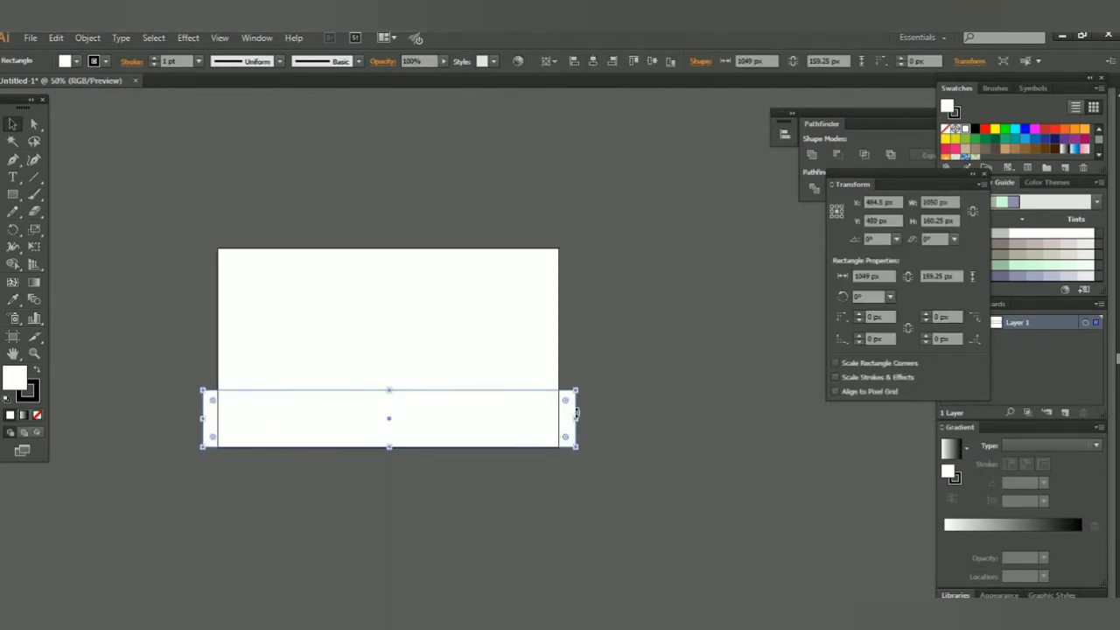
pyautogui.moveTo(576, 418); pyautogui.dragTo(605, 418)
pyautogui.moveTo(196, 419); pyautogui.dragTo(172, 419)
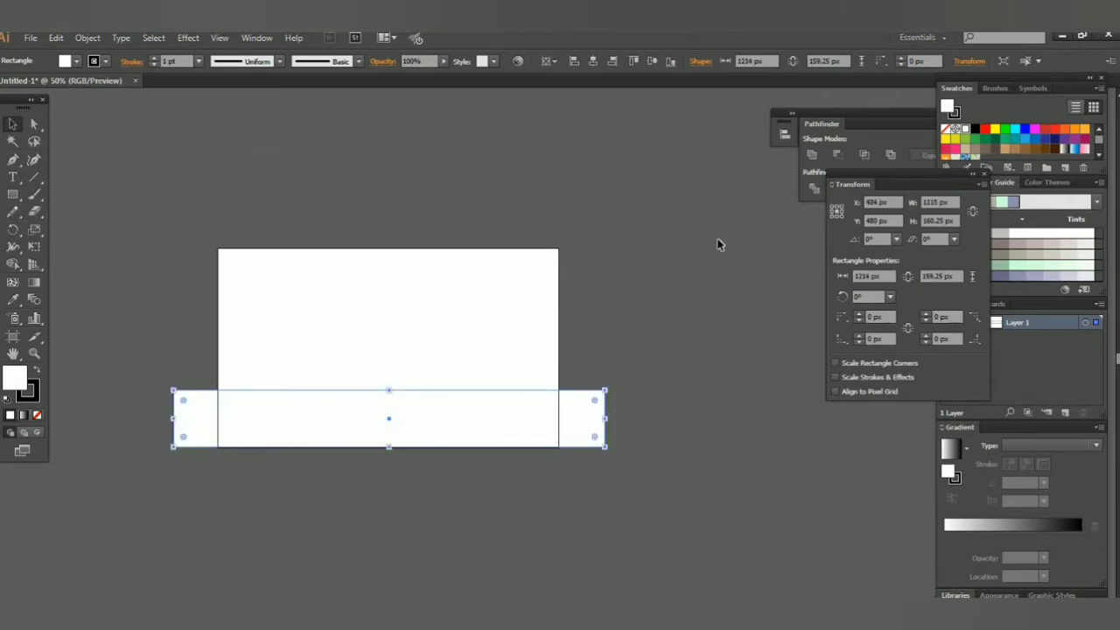
pyautogui.click(768, 239)
pyautogui.moveTo(910, 180); pyautogui.dragTo(863, 159)
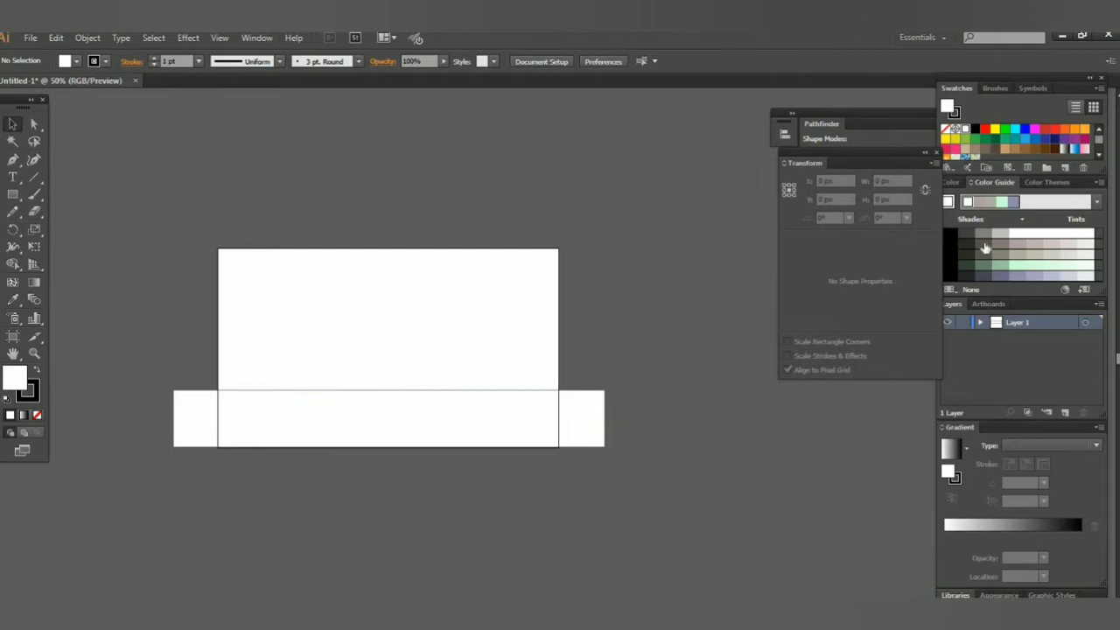
# Fill the bottom rectangle with a near-black shade and remove its stroke
pyautogui.click(986, 129)
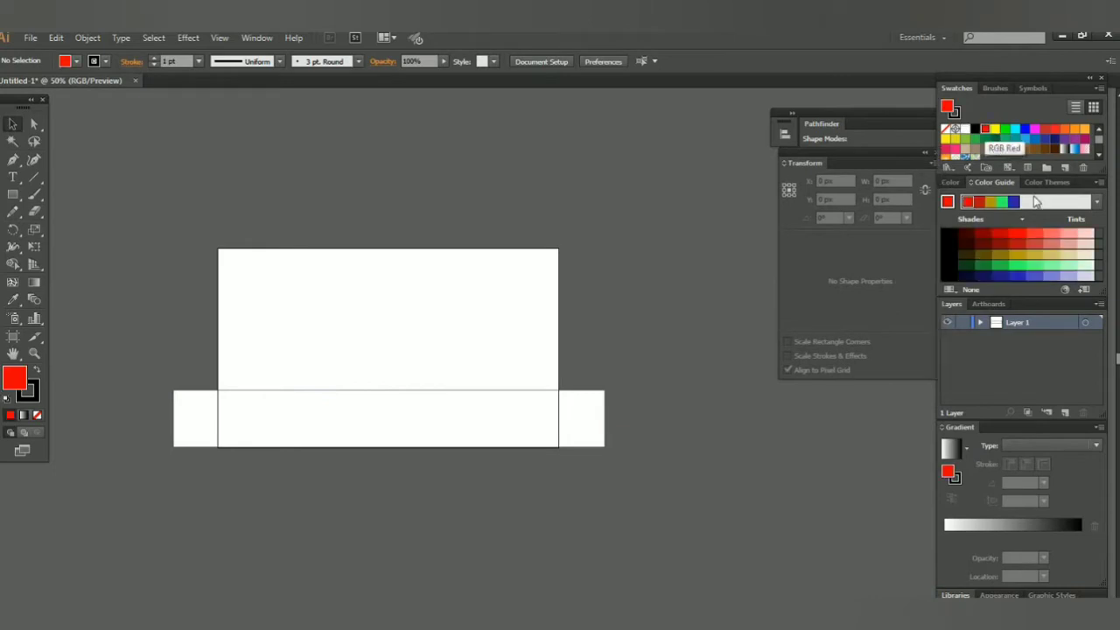
pyautogui.click(551, 438)
pyautogui.click(981, 246)
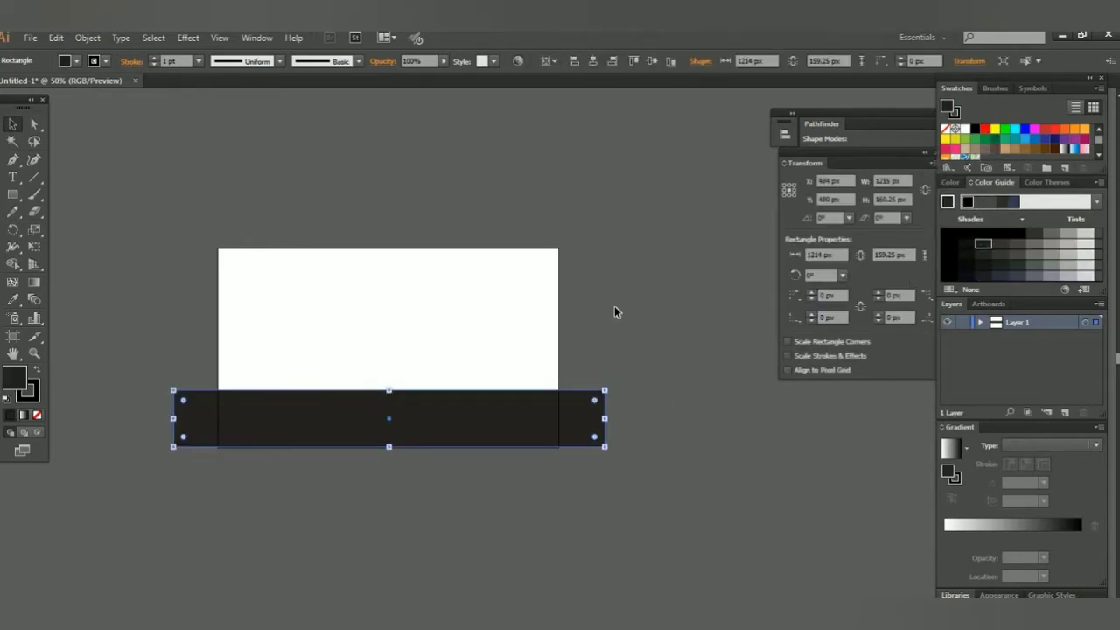
pyautogui.click(105, 61)
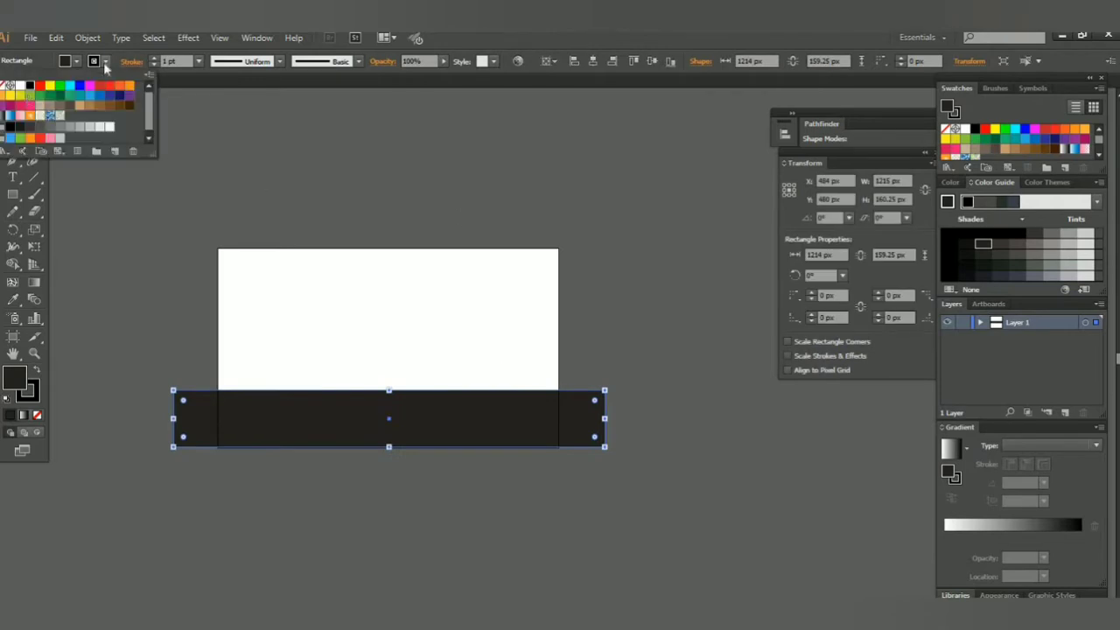
pyautogui.click(12, 86)
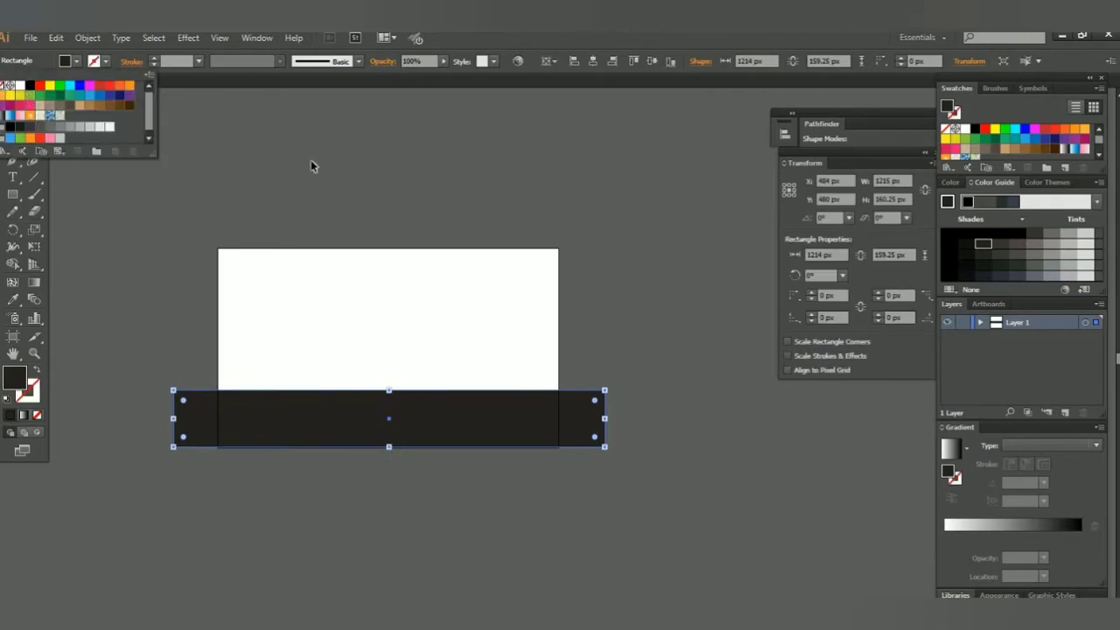
# Apply a Zig Zag distortion effect to give the band wavy edges
pyautogui.click(189, 39)
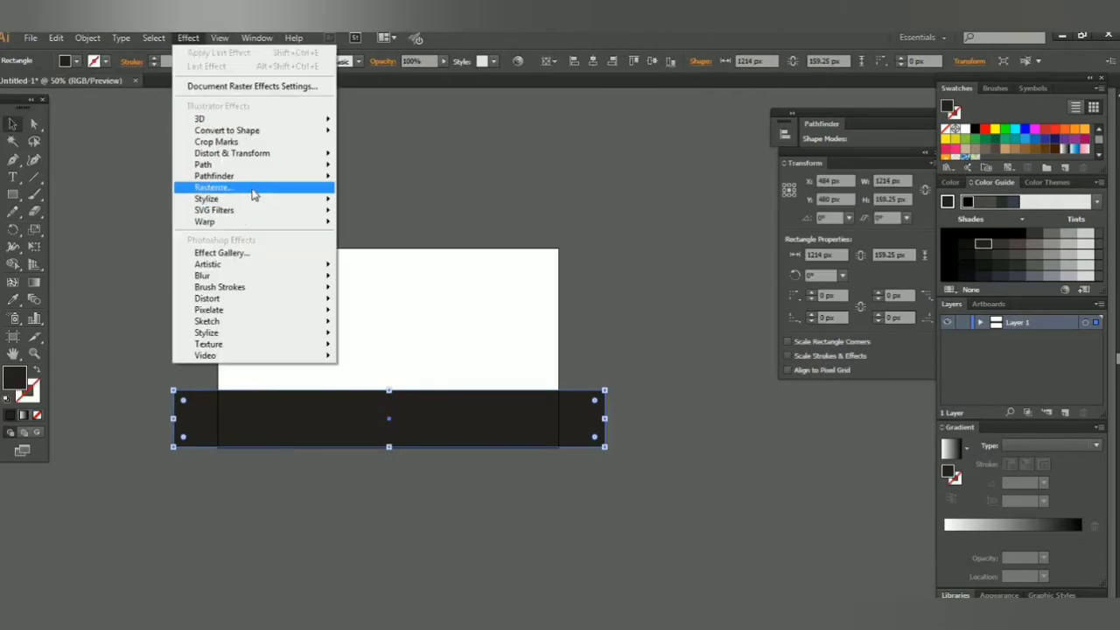
pyautogui.moveTo(232, 153)
pyautogui.click(376, 253)
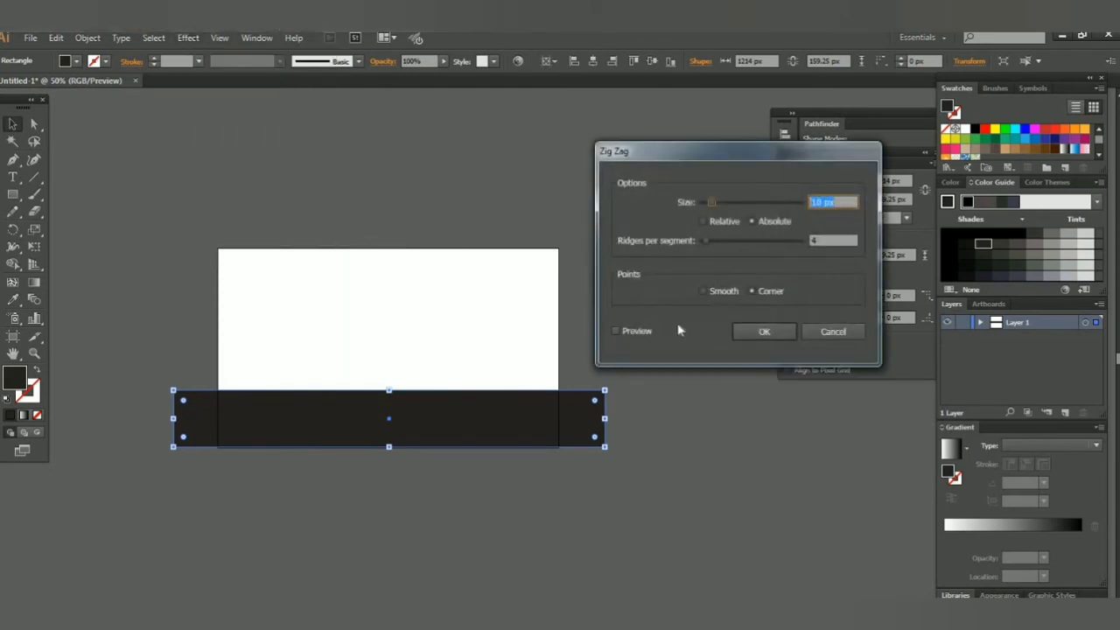
pyautogui.click(617, 331)
pyautogui.click(749, 334)
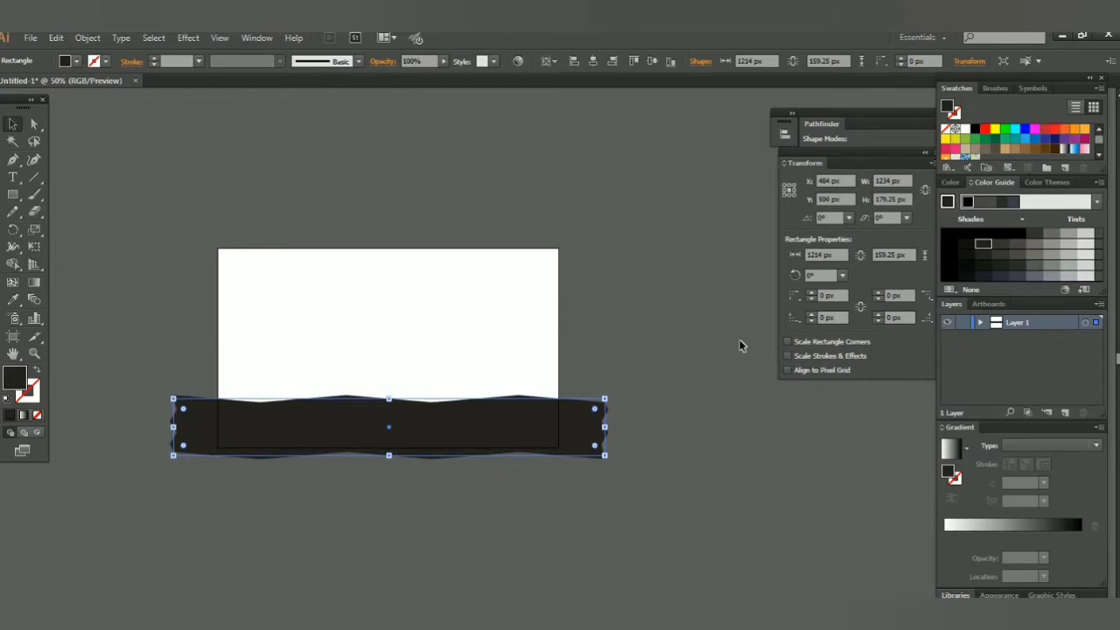
# Duplicate the wavy band and place the copy over the black band's top
pyautogui.moveTo(513, 429); pyautogui.dragTo(508, 405)
pyautogui.hotkey('ctrl', 'z')
pyautogui.doubleClick(519, 407)
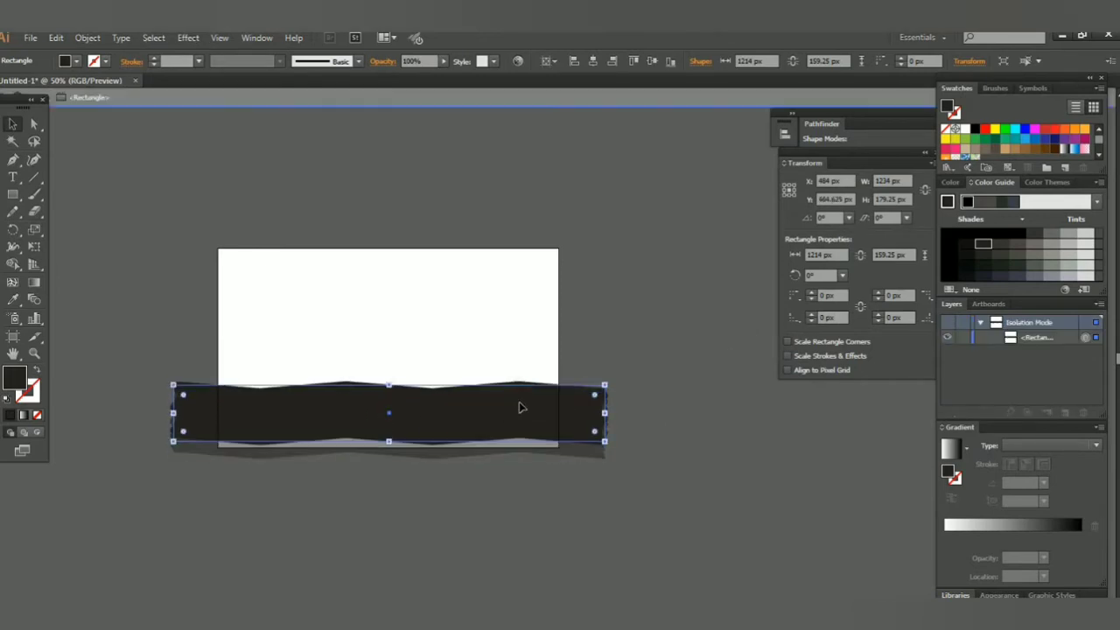
pyautogui.doubleClick(630, 346)
pyautogui.moveTo(553, 408); pyautogui.dragTo(491, 317)
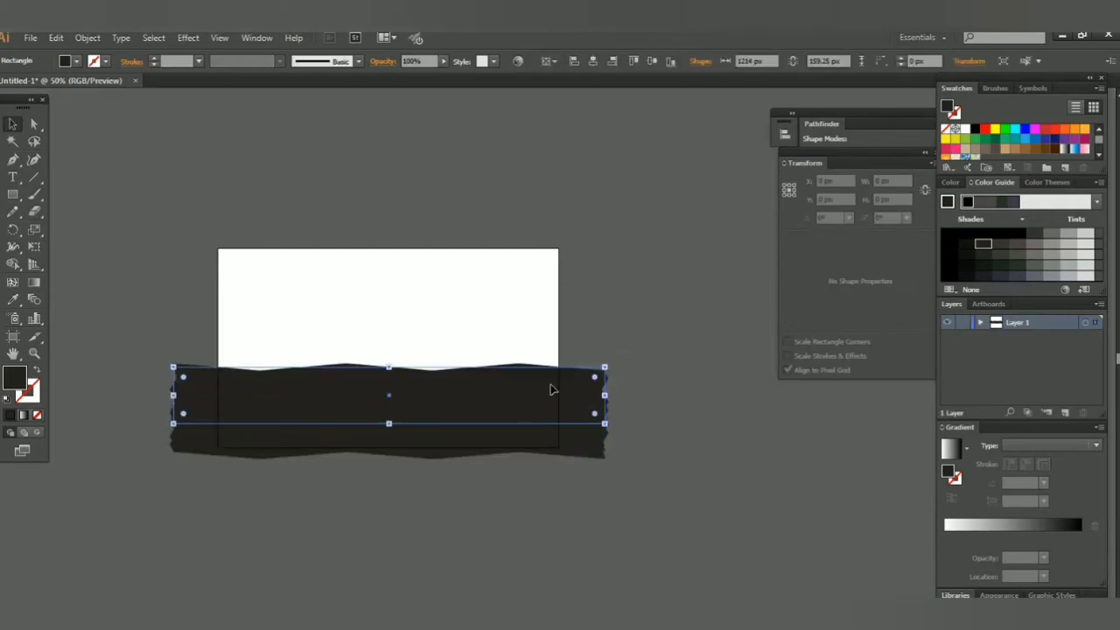
pyautogui.doubleClick(491, 316)
pyautogui.click(500, 312)
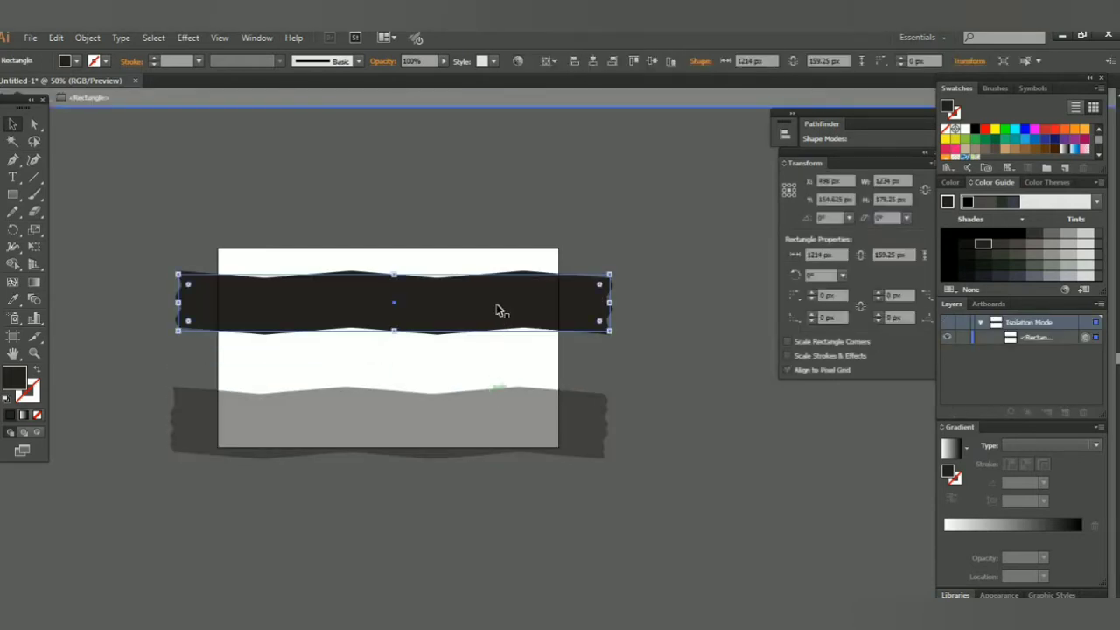
pyautogui.click(652, 302)
pyautogui.doubleClick(652, 302)
pyautogui.moveTo(507, 304); pyautogui.dragTo(510, 391)
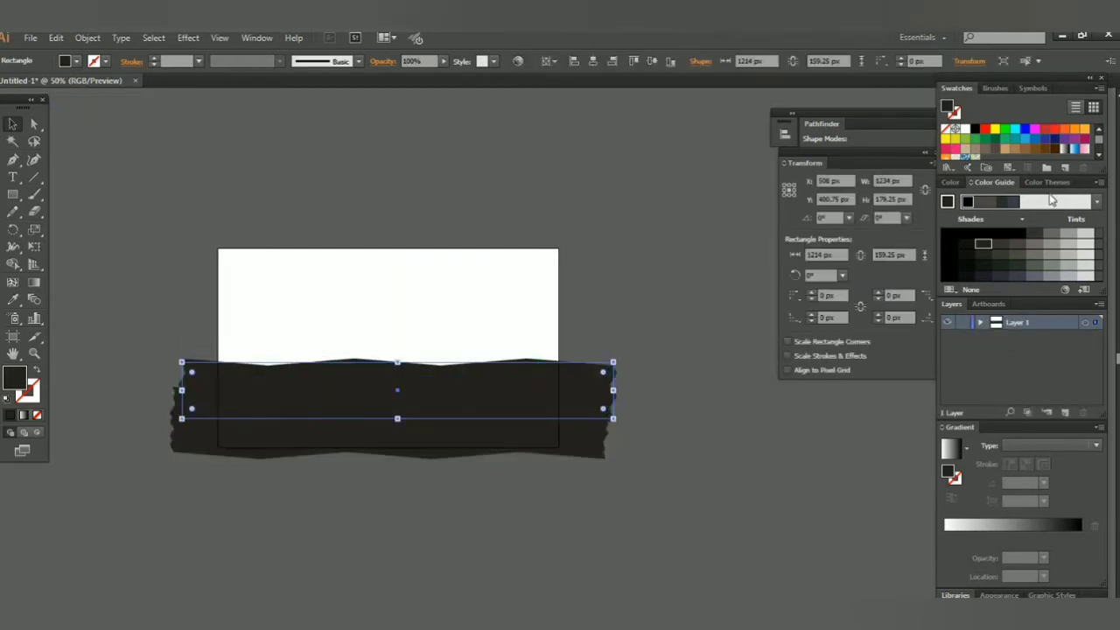
# Recolour the copied band orange from the Swatches panel
pyautogui.click(1063, 144)
pyautogui.doubleClick(1066, 252)
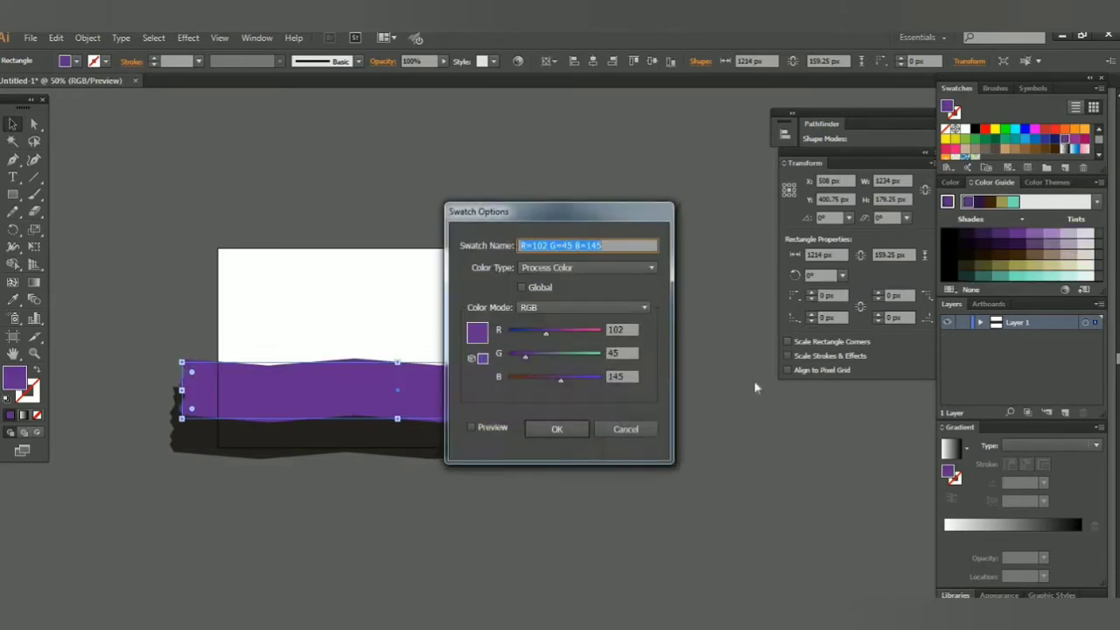
pyautogui.click(648, 430)
pyautogui.click(1074, 129)
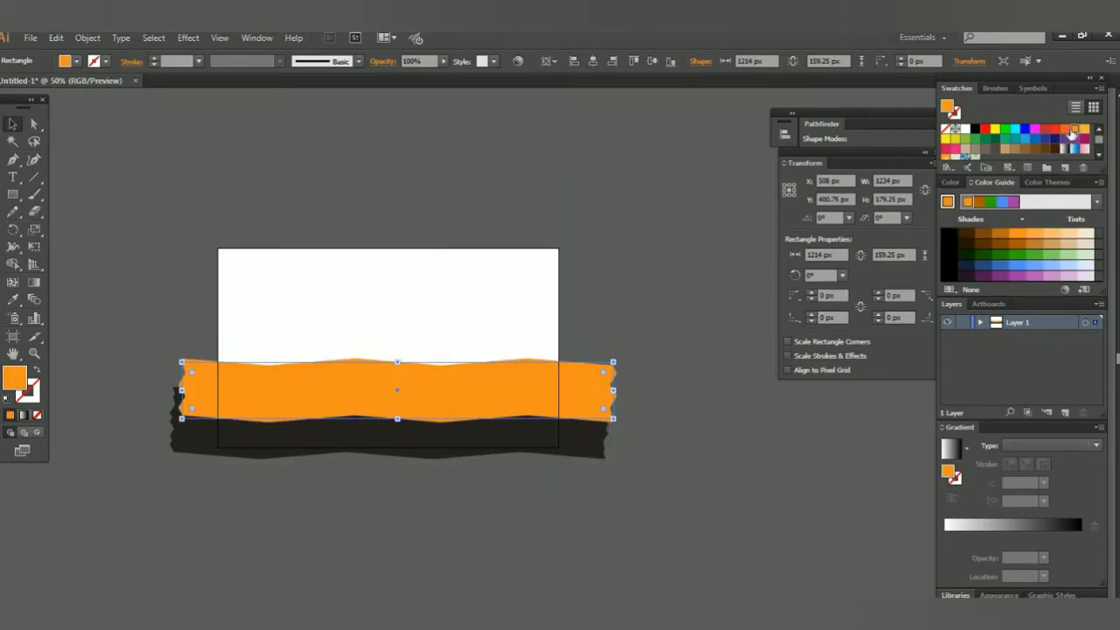
# Send the orange band backward and lighten it to a peach-orange
pyautogui.click(88, 38)
pyautogui.moveTo(109, 70)
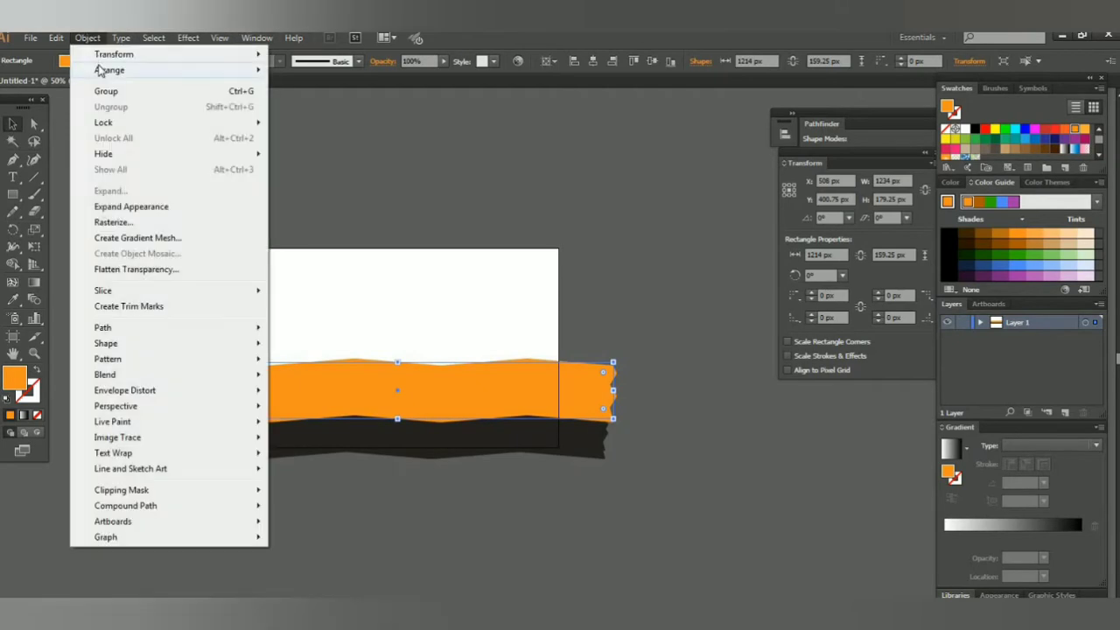
pyautogui.click(298, 100)
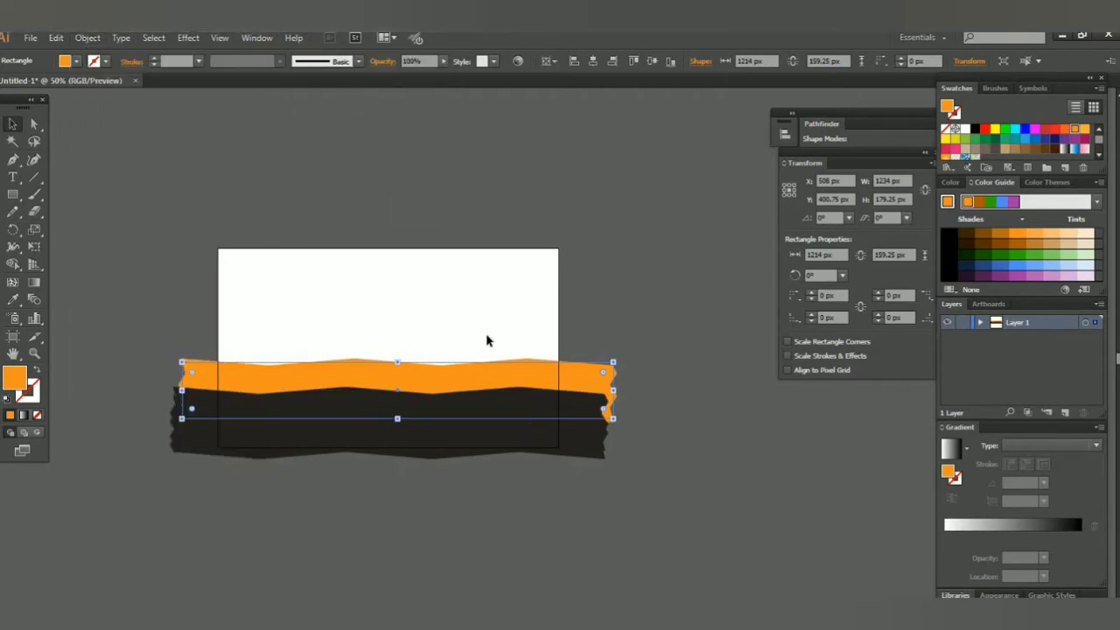
pyautogui.doubleClick(1074, 129)
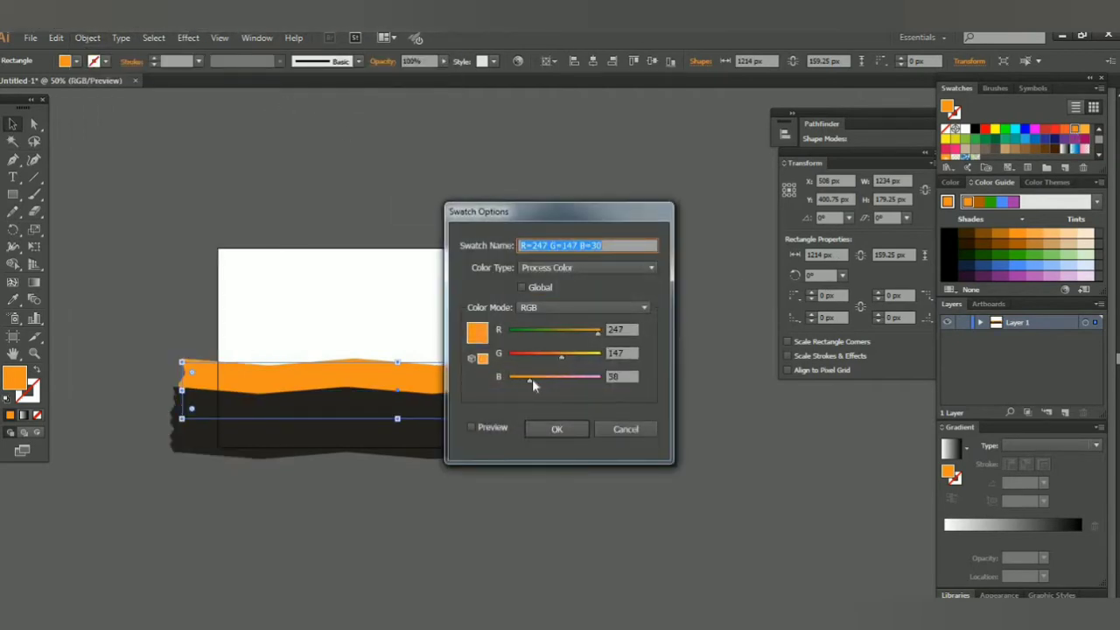
pyautogui.moveTo(533, 385)
pyautogui.mouseDown()
pyautogui.moveTo(546, 378)
pyautogui.moveTo(504, 345)
pyautogui.moveTo(484, 351)
pyautogui.mouseUp()
pyautogui.click(557, 429)
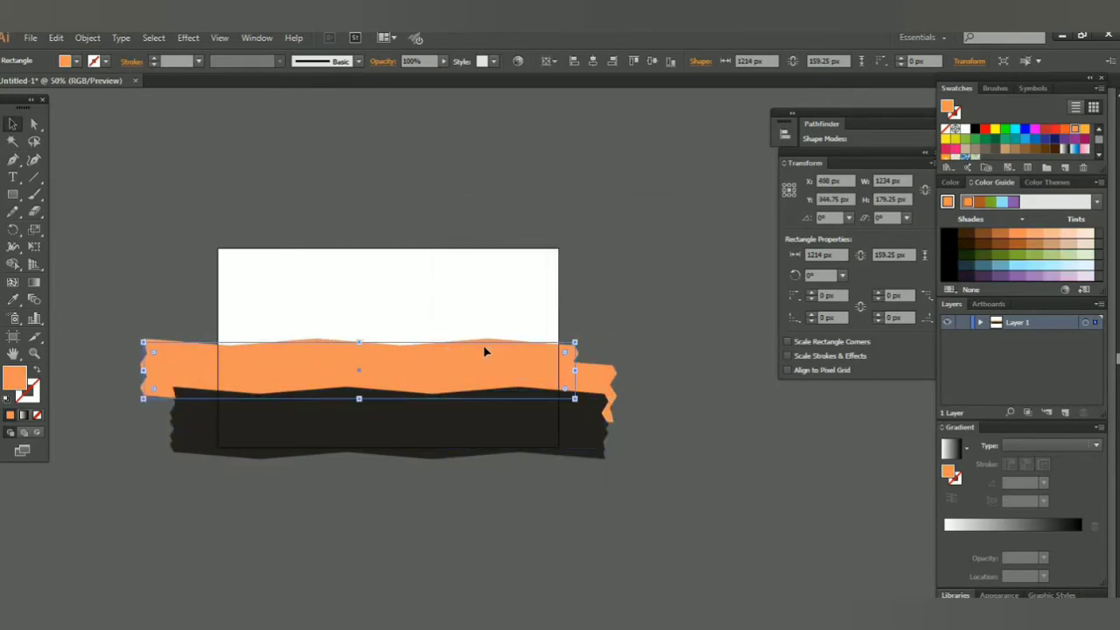
# Adjust the orange band's stacking order and nudge it slightly upward
pyautogui.click(88, 38)
pyautogui.moveTo(109, 70)
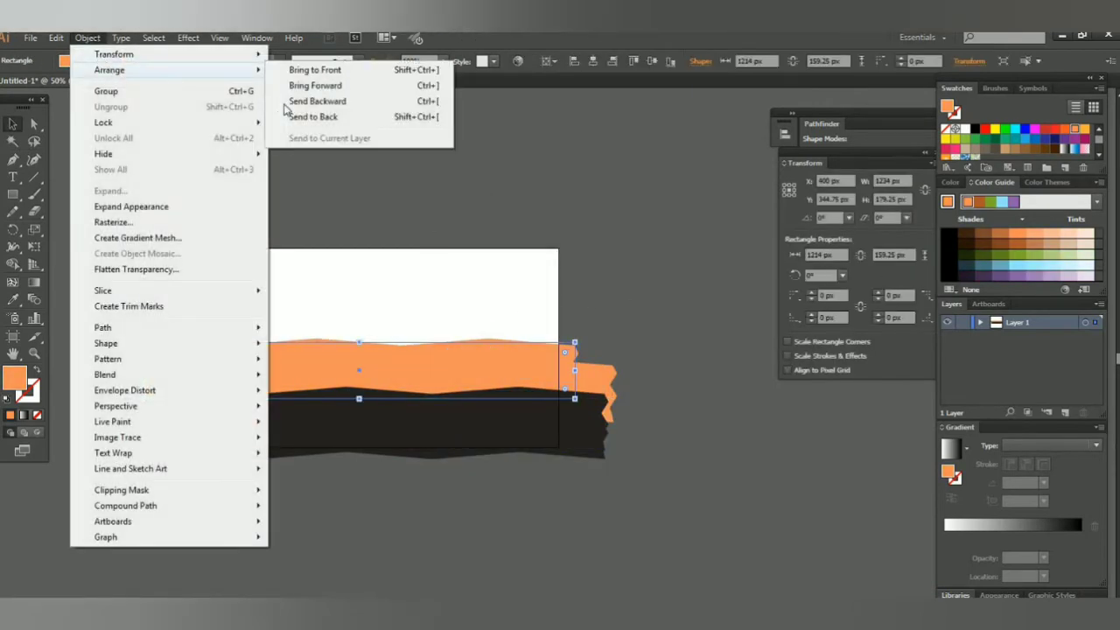
pyautogui.click(299, 118)
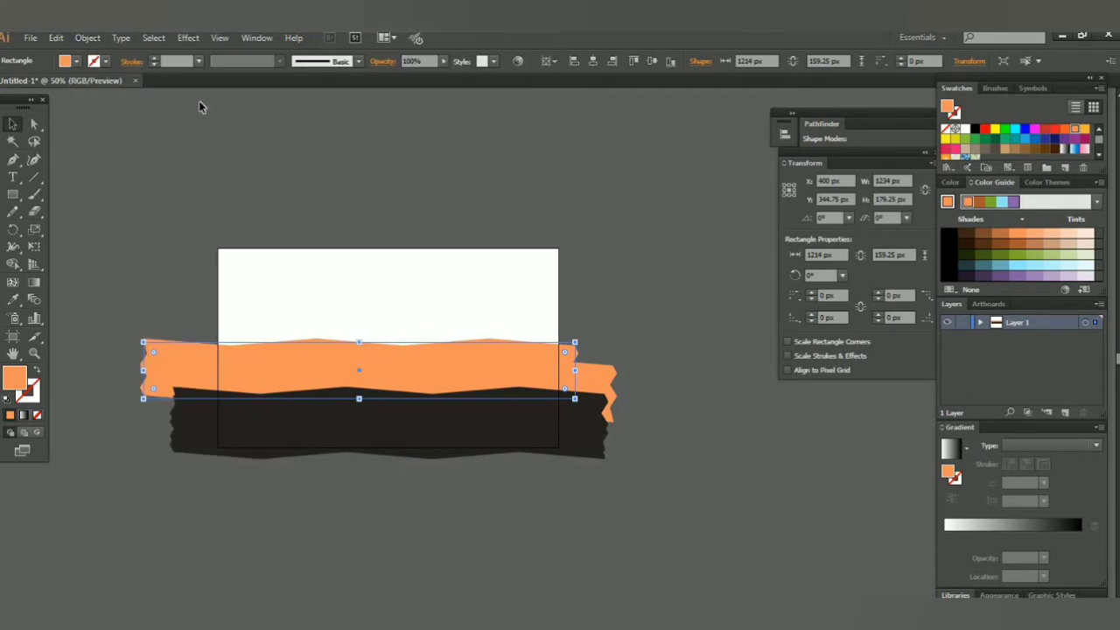
pyautogui.click(87, 37)
pyautogui.click(357, 101)
pyautogui.moveTo(462, 340); pyautogui.dragTo(462, 337)
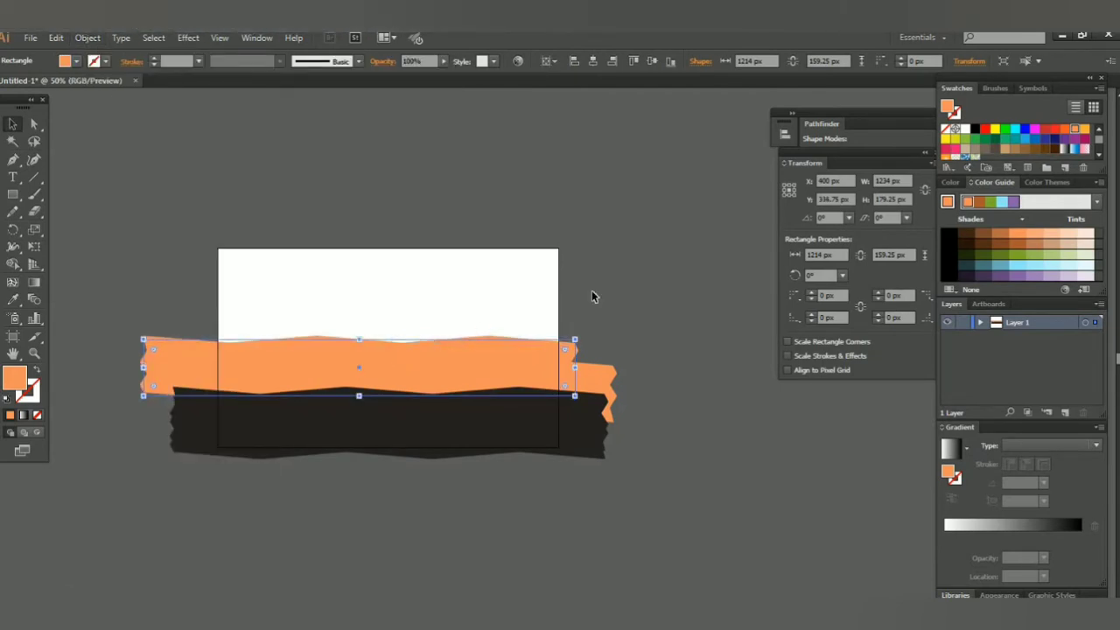
# Recolour the top band yellow-orange and bring it forward in the stack
pyautogui.click(1081, 129)
pyautogui.doubleClick(520, 351)
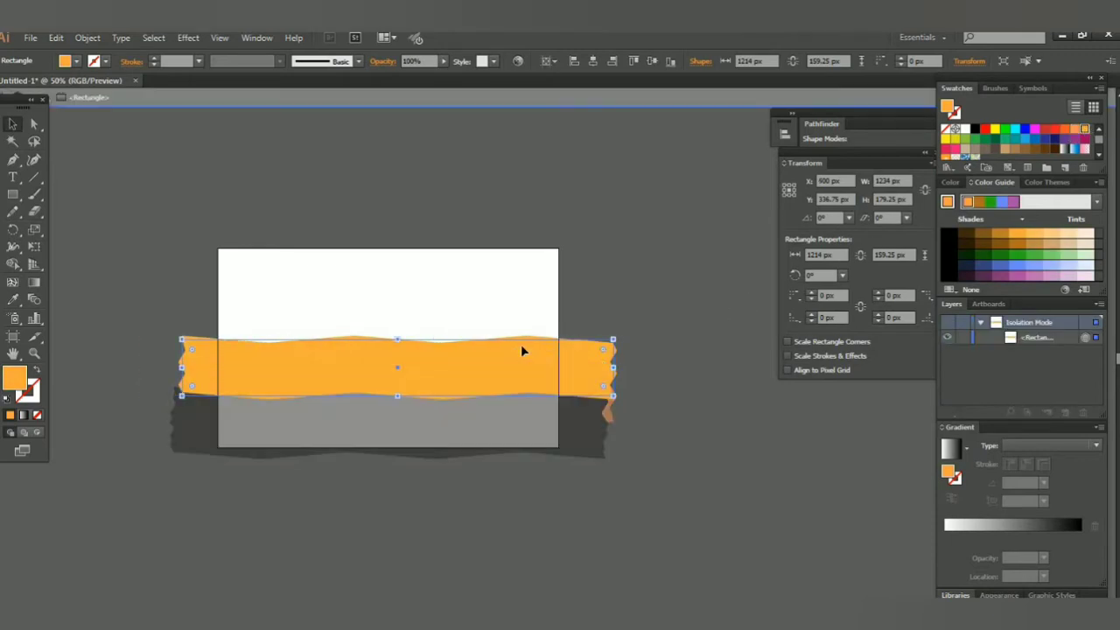
pyautogui.moveTo(522, 351); pyautogui.dragTo(535, 350)
pyautogui.click(87, 38)
pyautogui.moveTo(110, 70)
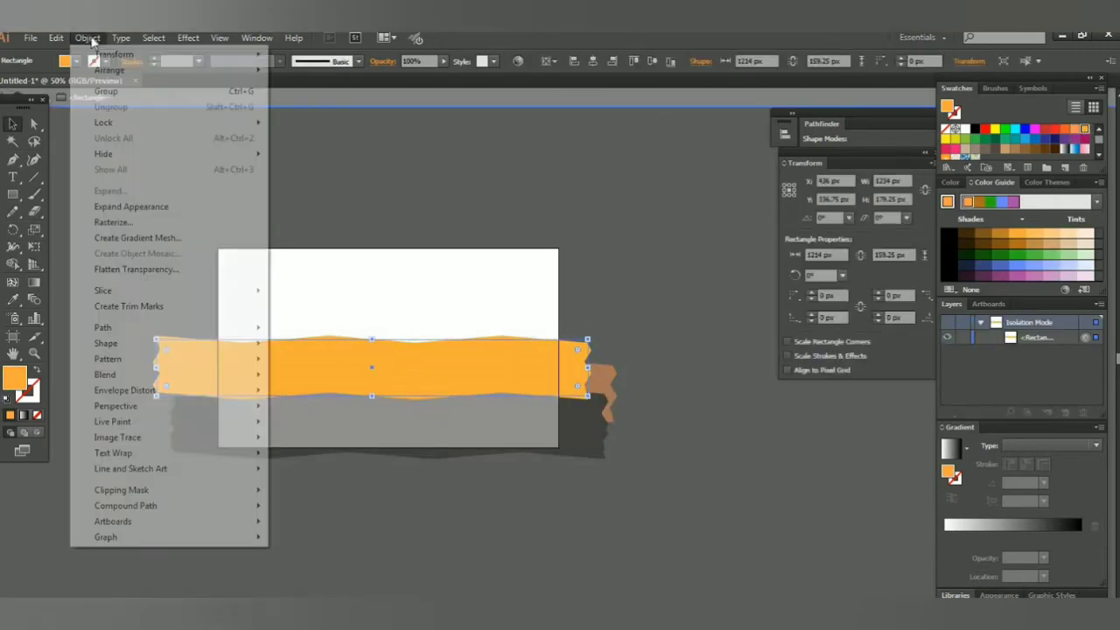
pyautogui.click(326, 115)
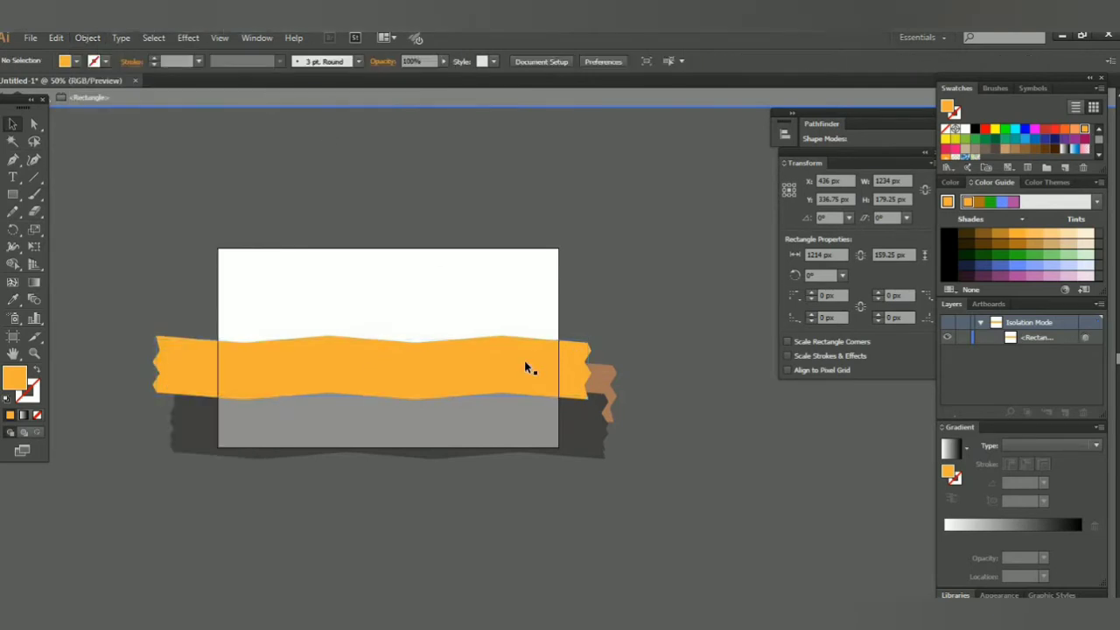
pyautogui.click(121, 37)
pyautogui.moveTo(109, 70)
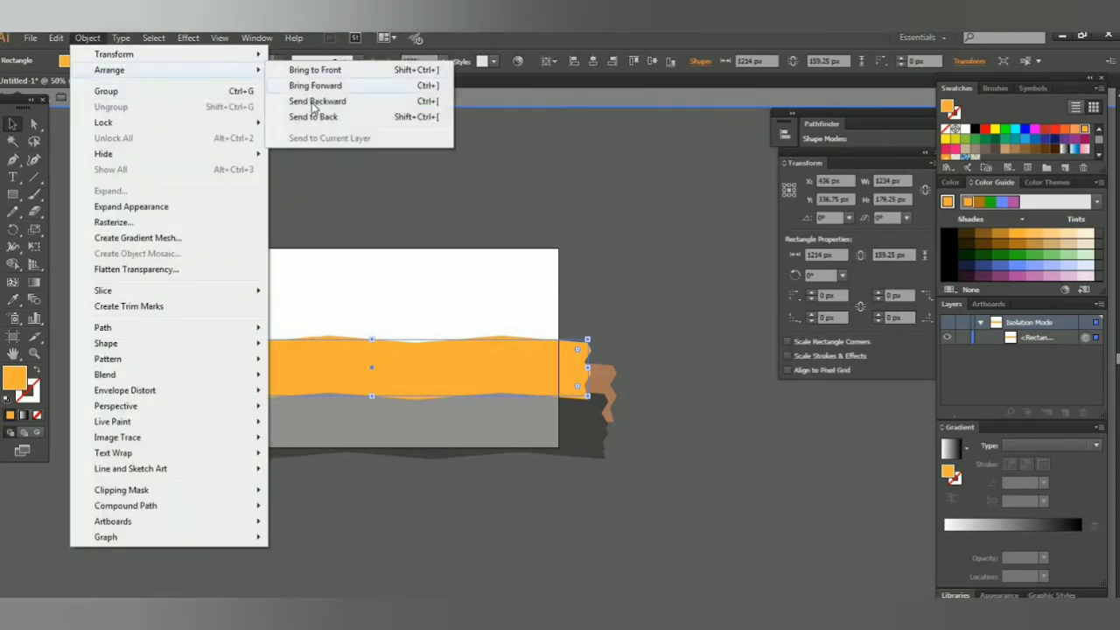
pyautogui.click(346, 83)
pyautogui.moveTo(478, 355); pyautogui.dragTo(494, 334)
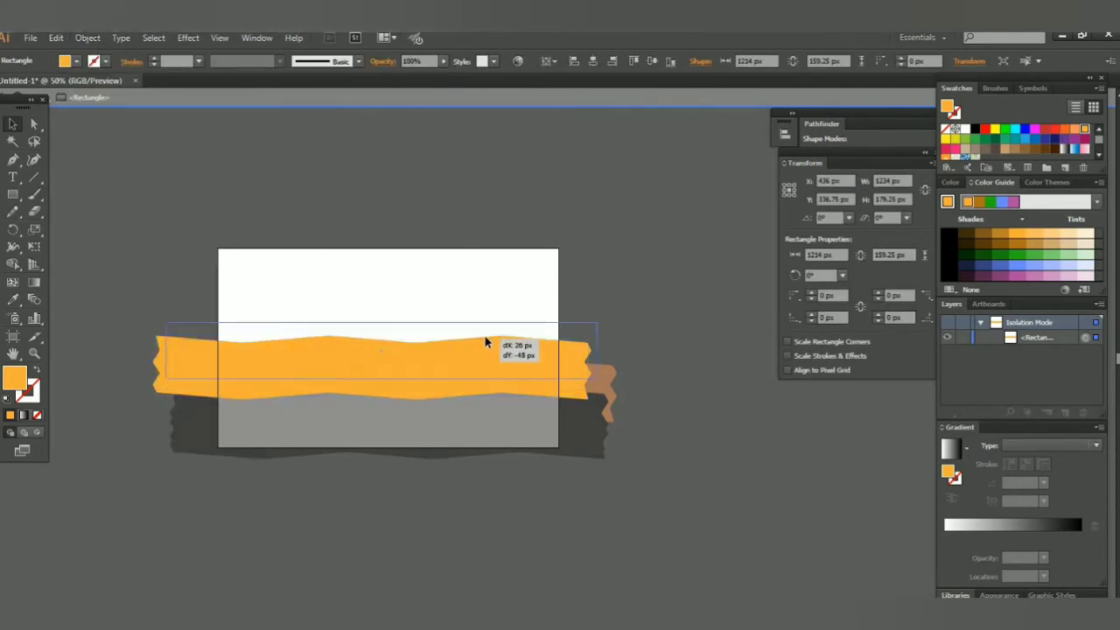
pyautogui.click(601, 381)
pyautogui.doubleClick(680, 330)
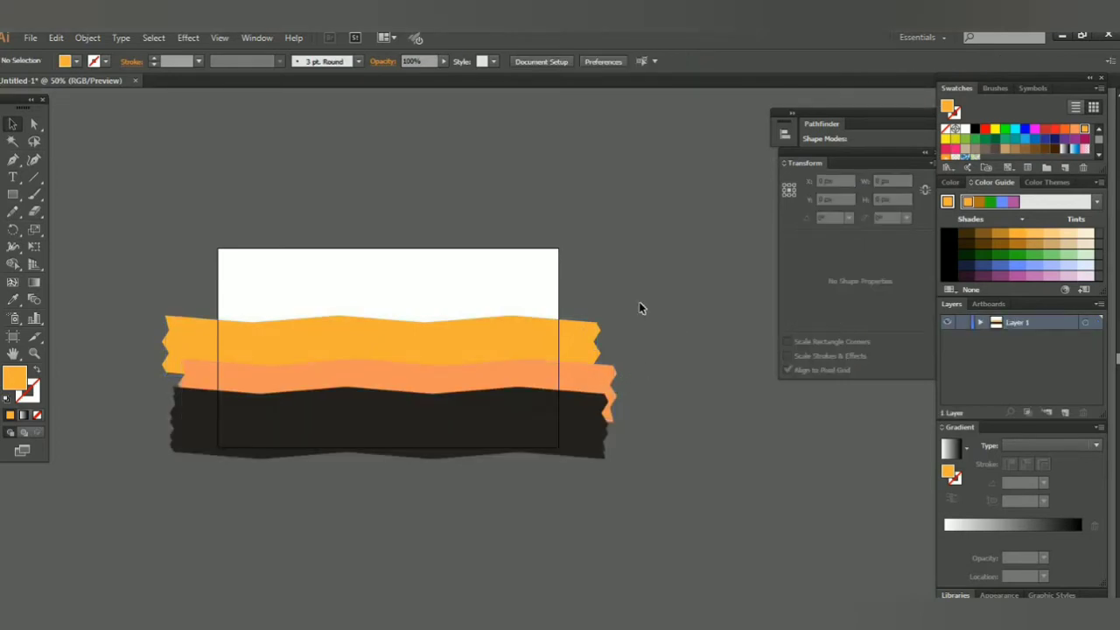
# Nudge the orange band down with the arrow keys
pyautogui.click(513, 351)
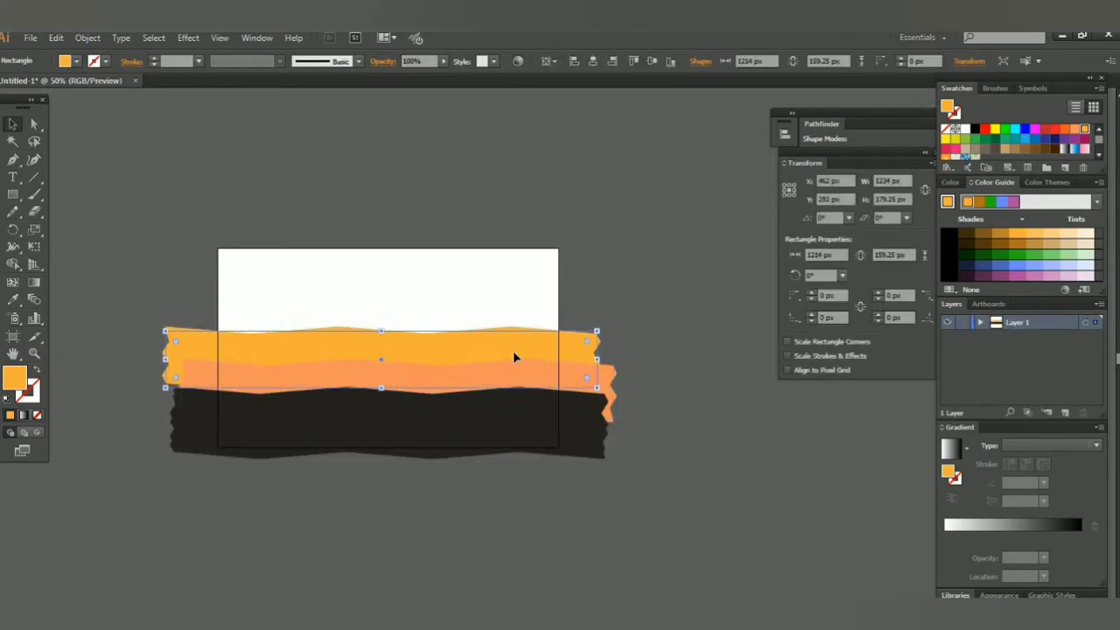
pyautogui.press('Down')
pyautogui.press('Left')
pyautogui.press('Left')
pyautogui.press('Left')
pyautogui.press('Left')
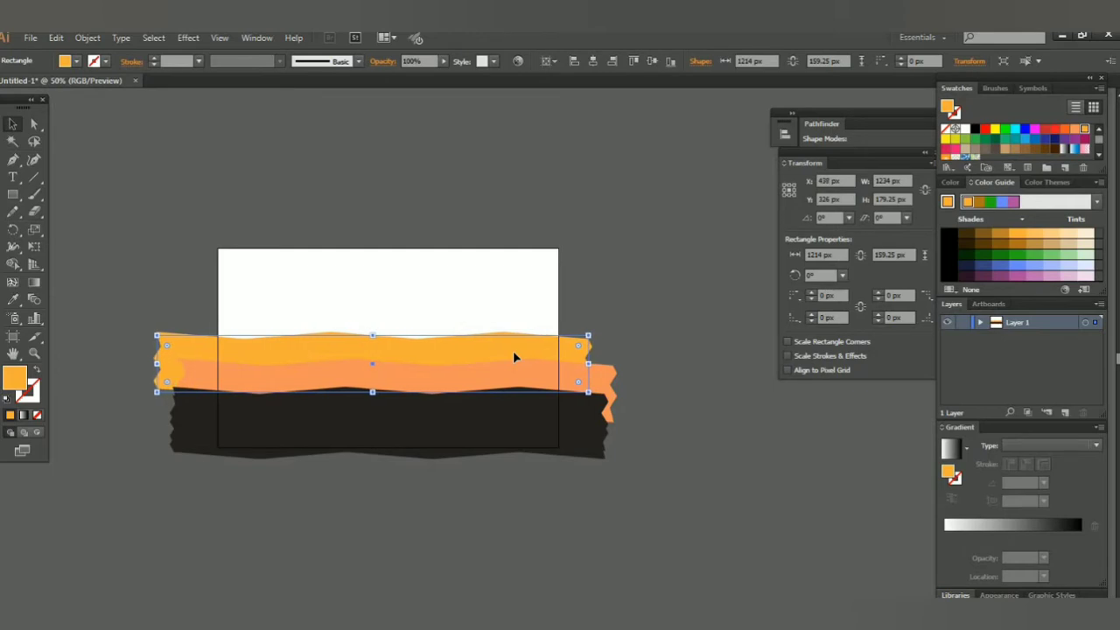
pyautogui.press('Right')
pyautogui.press('Right')
pyautogui.press('Right')
pyautogui.press('Down')
pyautogui.press('Down')
pyautogui.press('Down')
pyautogui.doubleClick(510, 369)
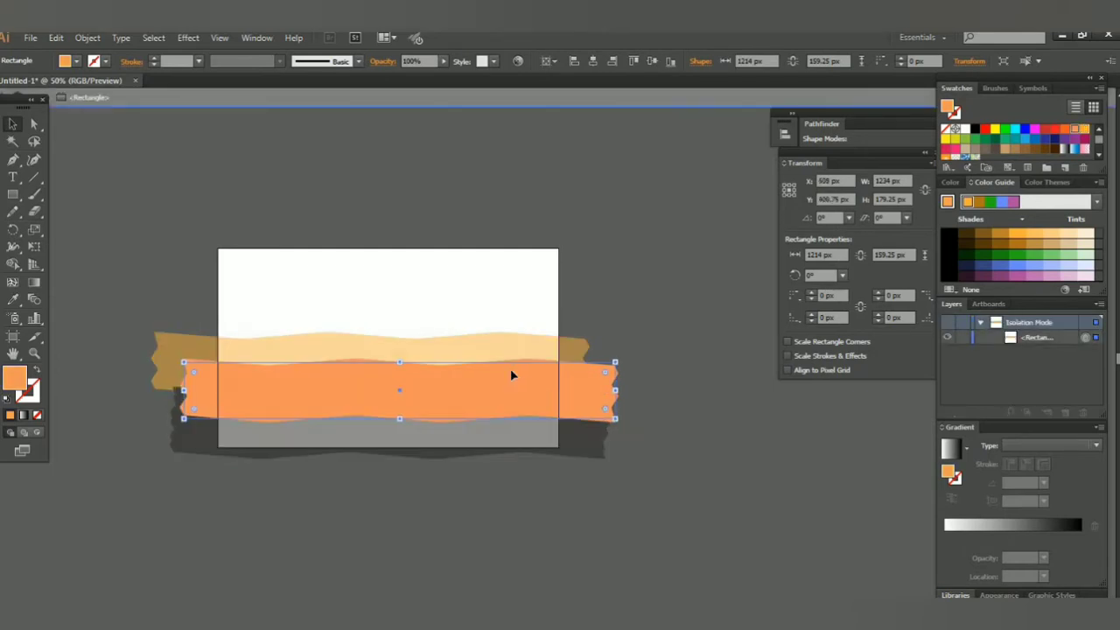
pyautogui.click(638, 312)
pyautogui.doubleClick(451, 308)
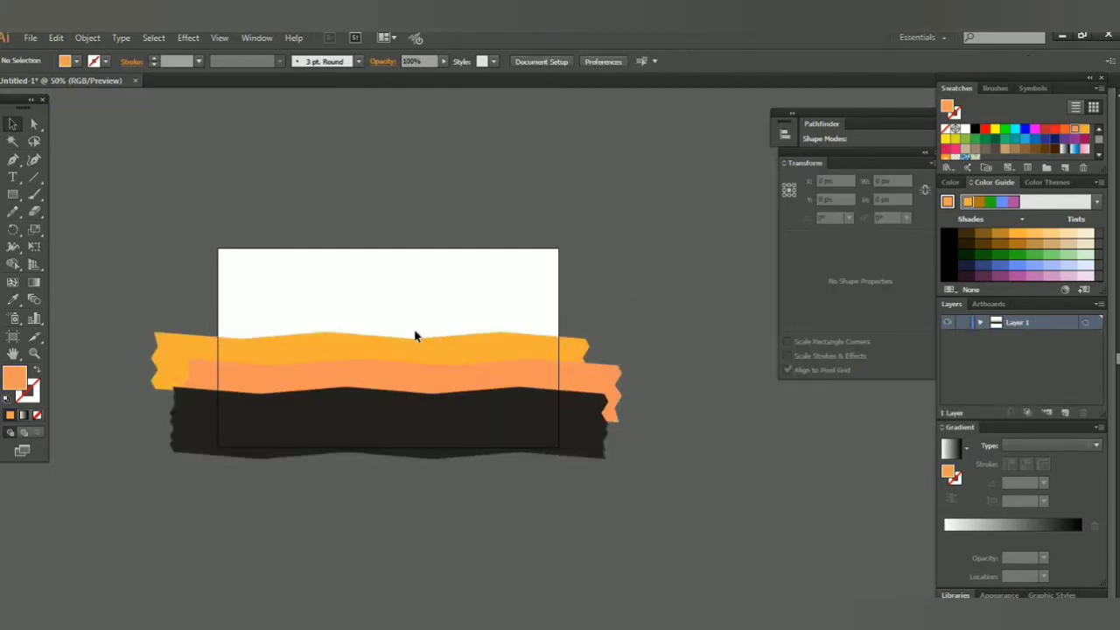
# Move all three bands down together
pyautogui.hotkey('ctrl', 'a')
pyautogui.moveTo(391, 333); pyautogui.dragTo(390, 363)
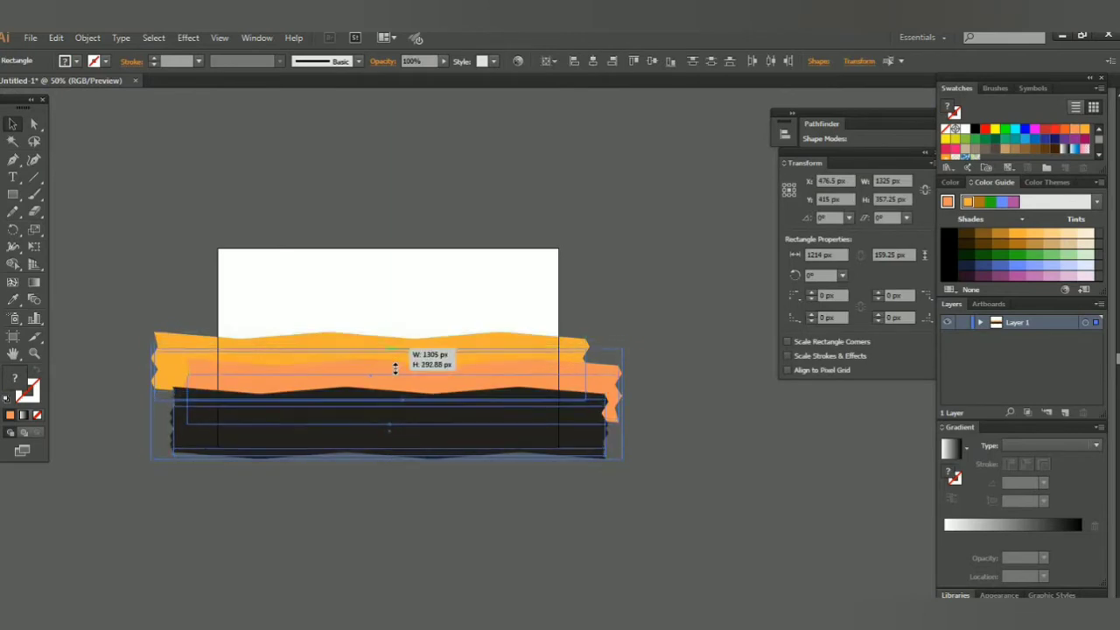
pyautogui.click(629, 323)
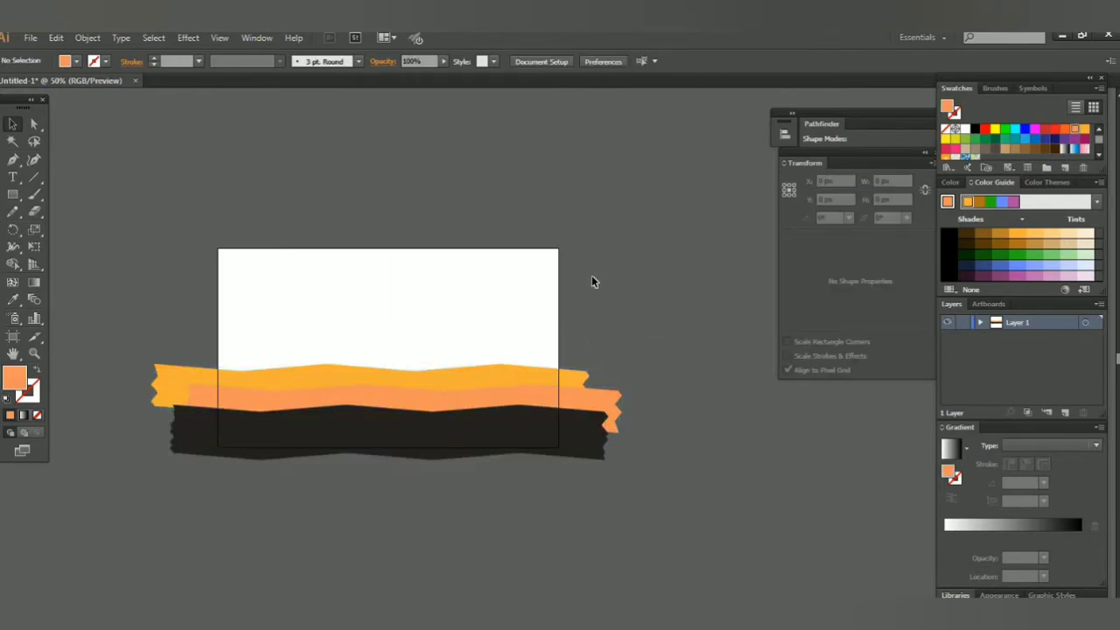
pyautogui.click(15, 195)
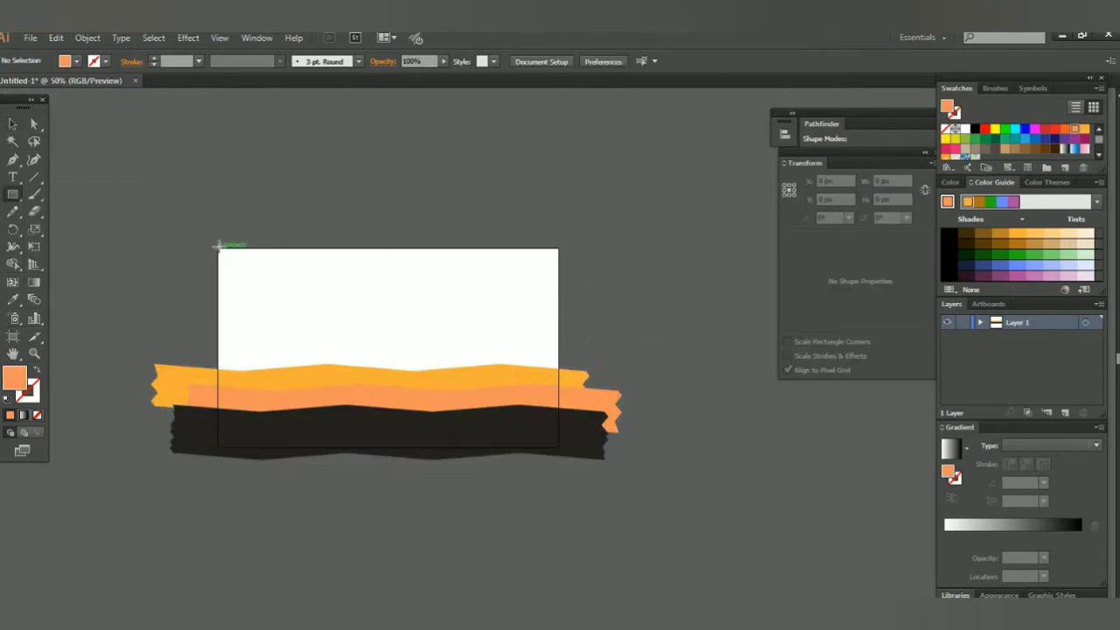
# Clip the bands with an artboard-sized rectangle as a clipping mask
pyautogui.moveTo(218, 246); pyautogui.dragTo(562, 449)
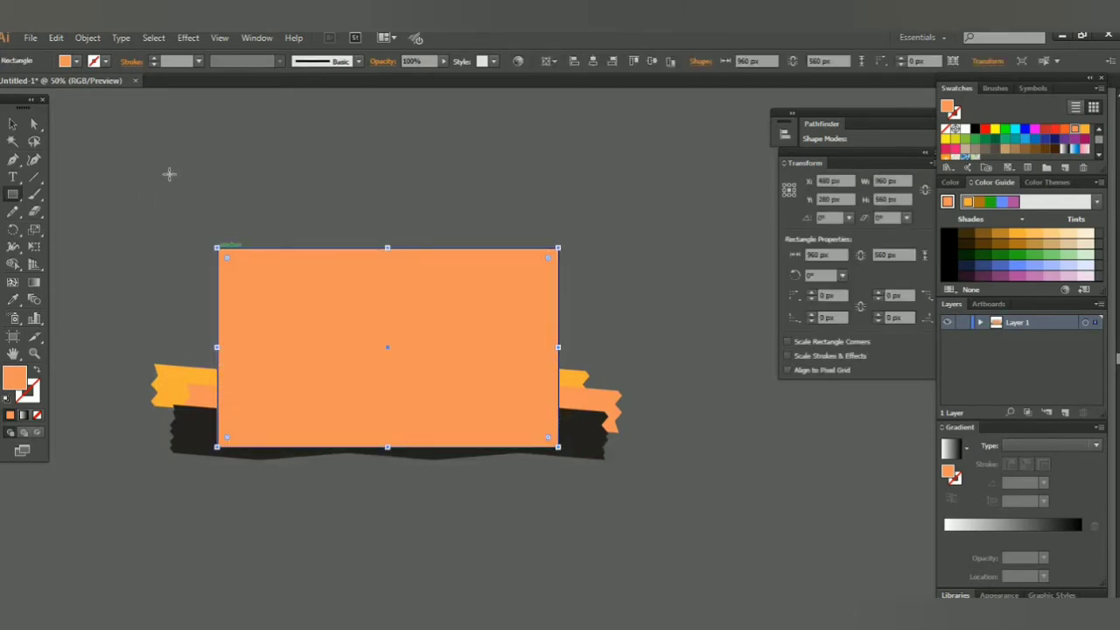
pyautogui.hotkey('ctrl', 'a')
pyautogui.click(88, 37)
pyautogui.click(288, 498)
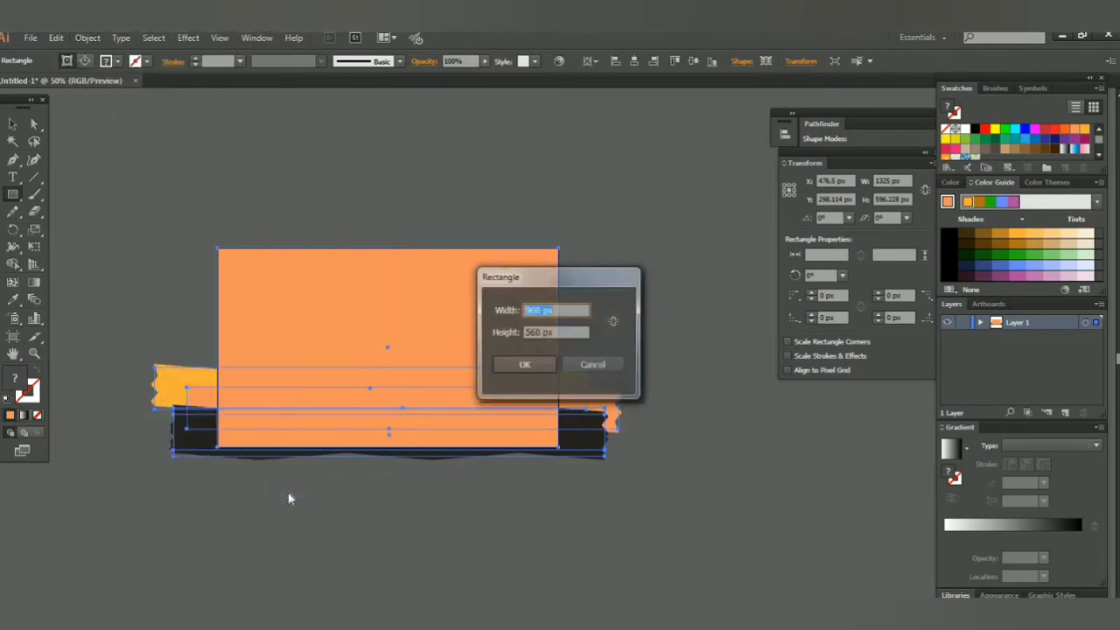
pyautogui.click(525, 364)
pyautogui.click(590, 325)
pyautogui.press('Escape')
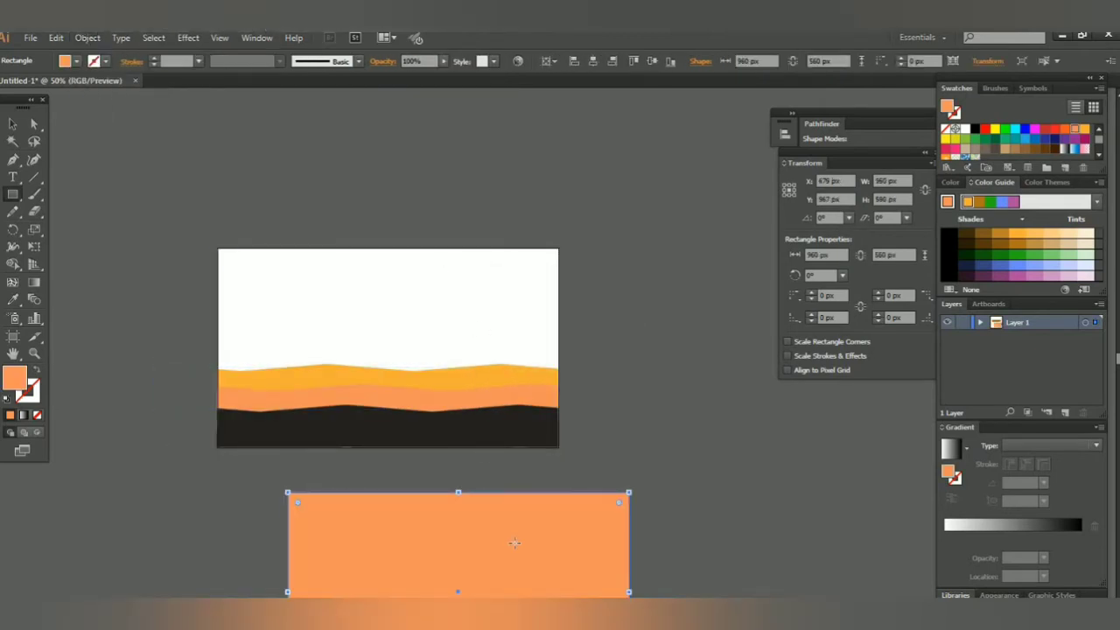
# Delete the stray rectangle left below the artboard
pyautogui.click(12, 125)
pyautogui.press('Delete')
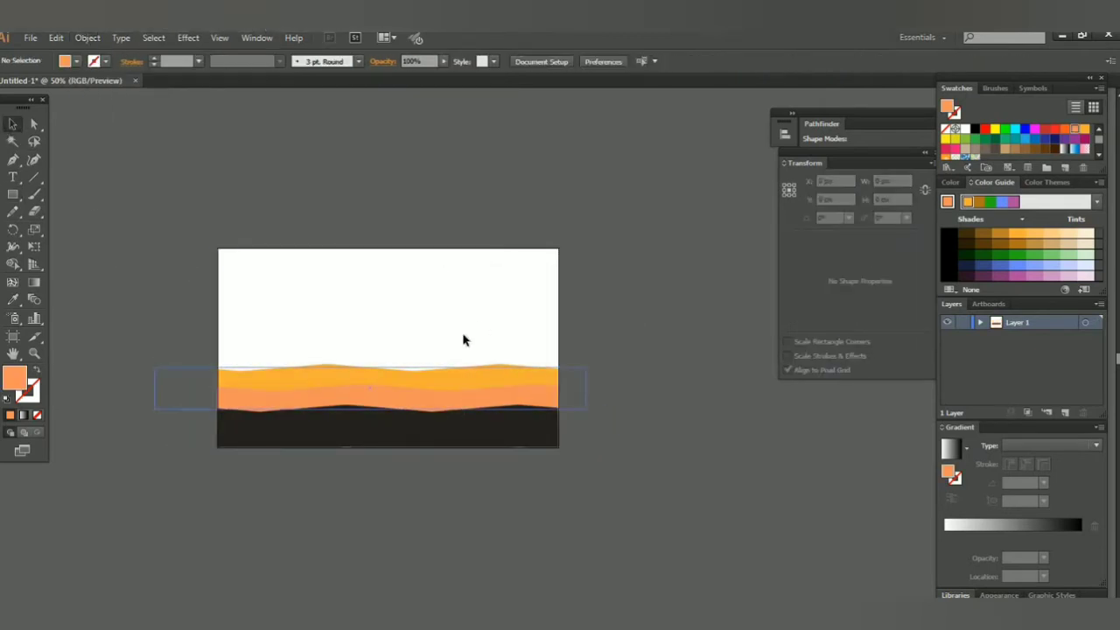
pyautogui.click(13, 353)
# Draw a 3-sided polygon to the left of the artboard
pyautogui.moveTo(313, 352); pyautogui.dragTo(476, 352)
pyautogui.click(14, 212)
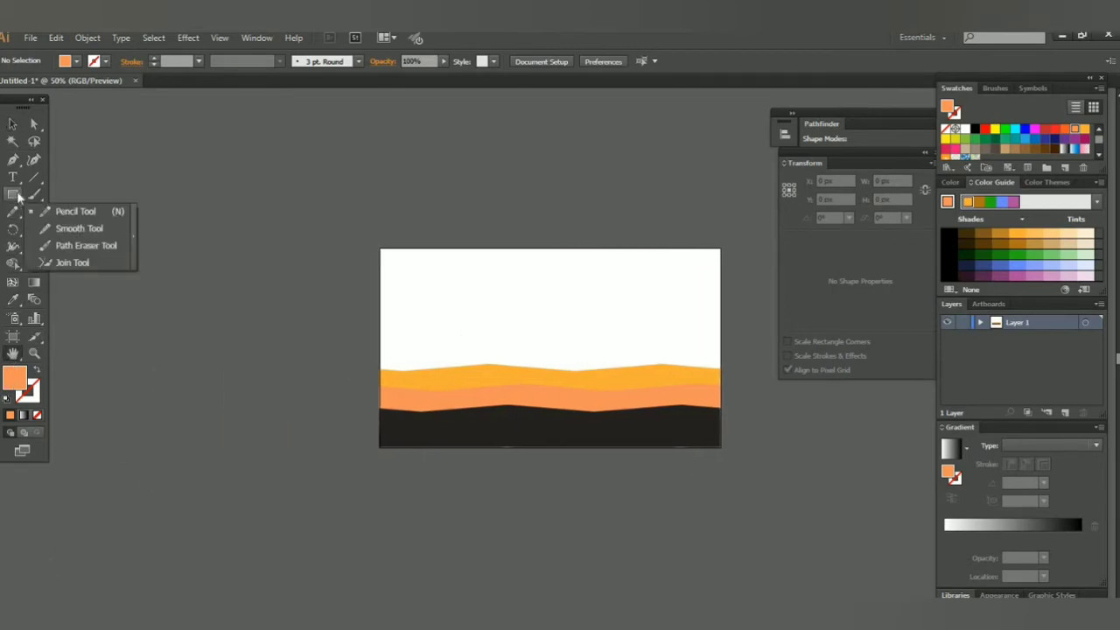
pyautogui.moveTo(13, 194); pyautogui.dragTo(79, 237)
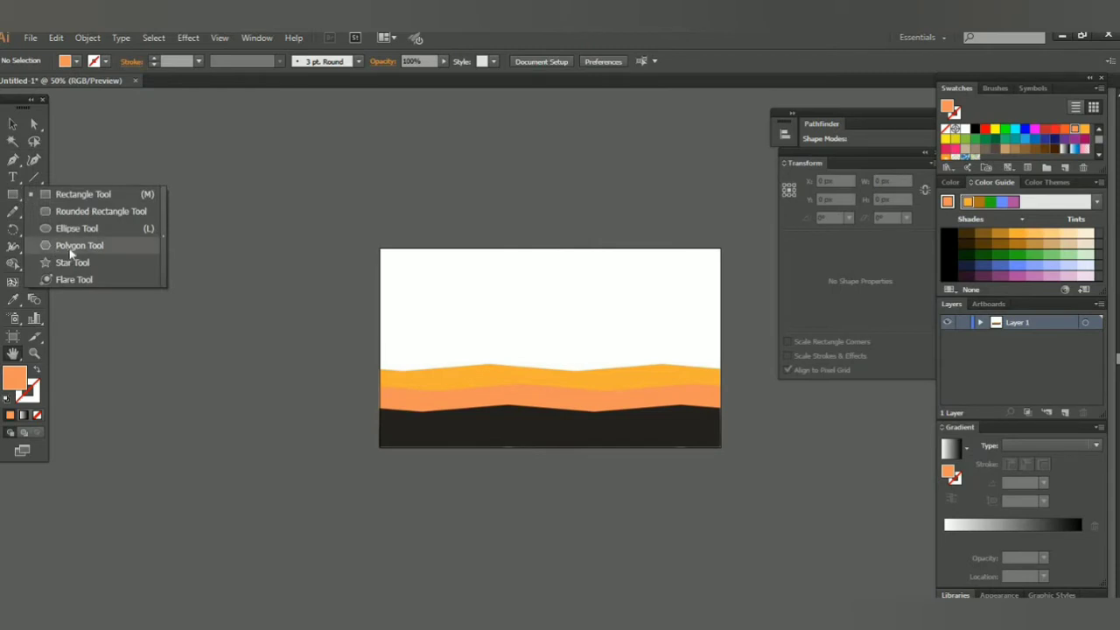
pyautogui.click(200, 245)
pyautogui.write('3')
pyautogui.click(525, 367)
# Stretch the triangle vertically into a tall thin spike
pyautogui.press('v')
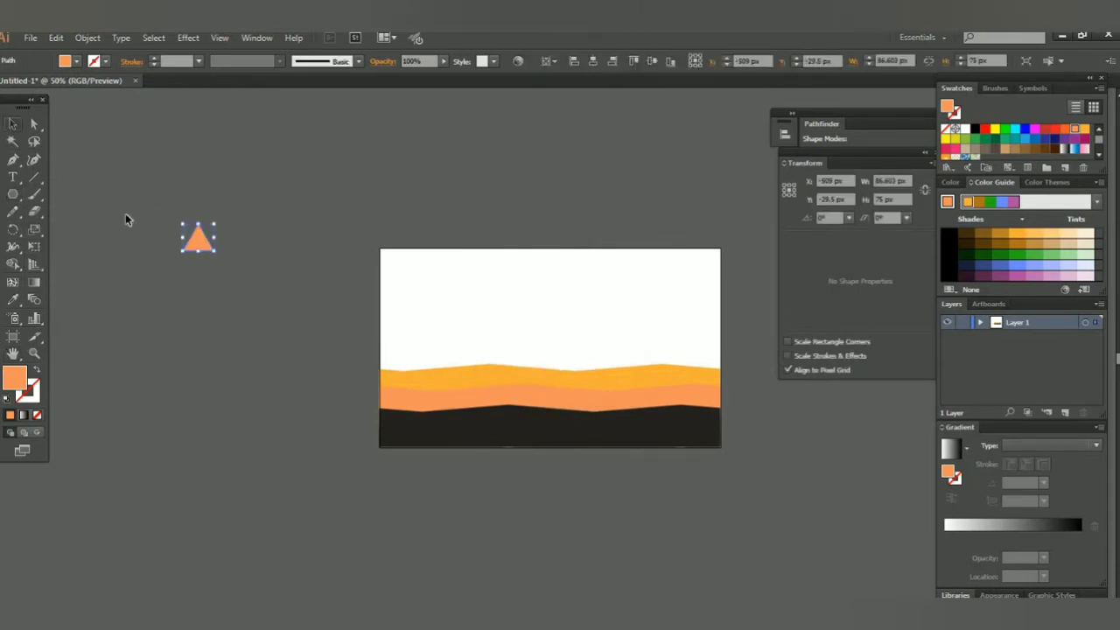
pyautogui.click(194, 317)
pyautogui.click(205, 257)
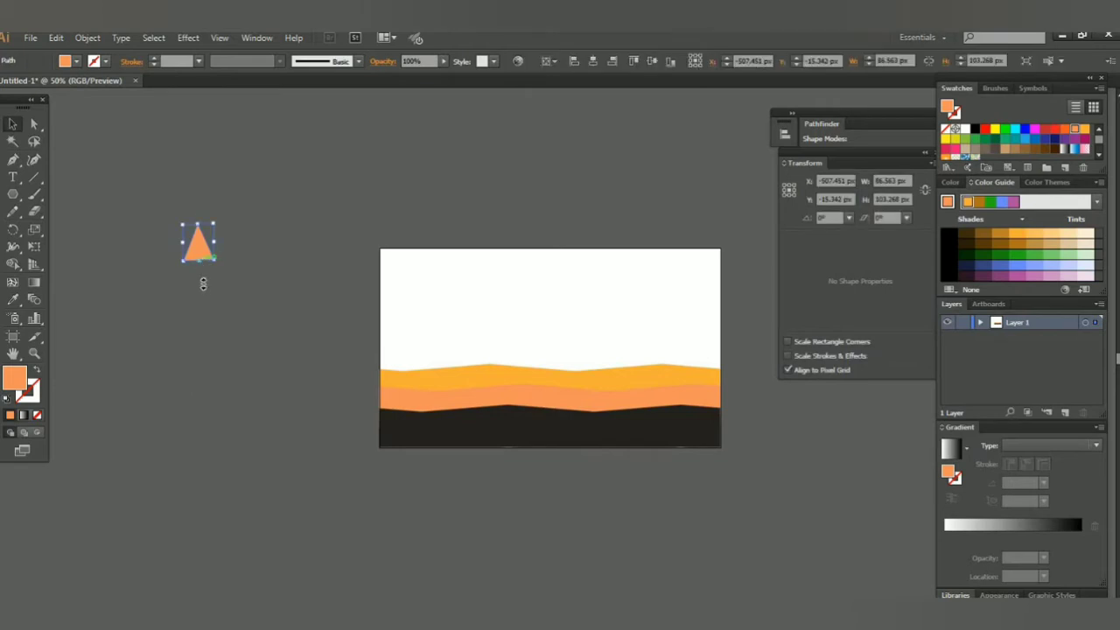
pyautogui.moveTo(199, 253); pyautogui.dragTo(202, 482)
pyautogui.hotkey('ctrl', 'z')
pyautogui.moveTo(198, 257); pyautogui.dragTo(199, 475)
pyautogui.click(218, 312)
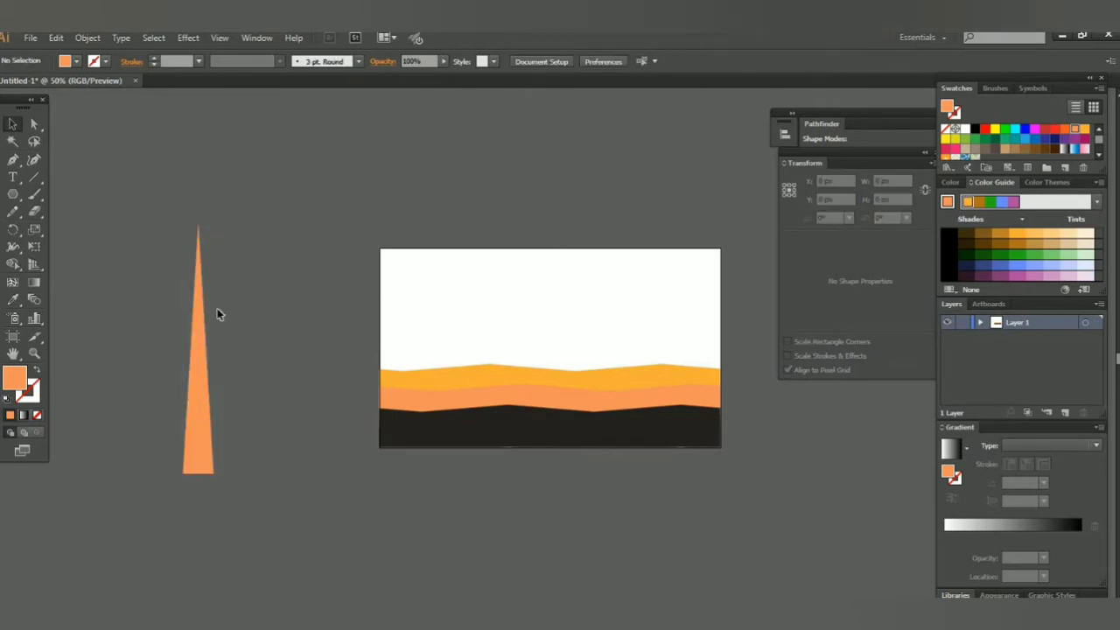
pyautogui.click(199, 338)
# Warp the spike with a vertical Arc at 21% bend and fill it dark brown
pyautogui.click(189, 37)
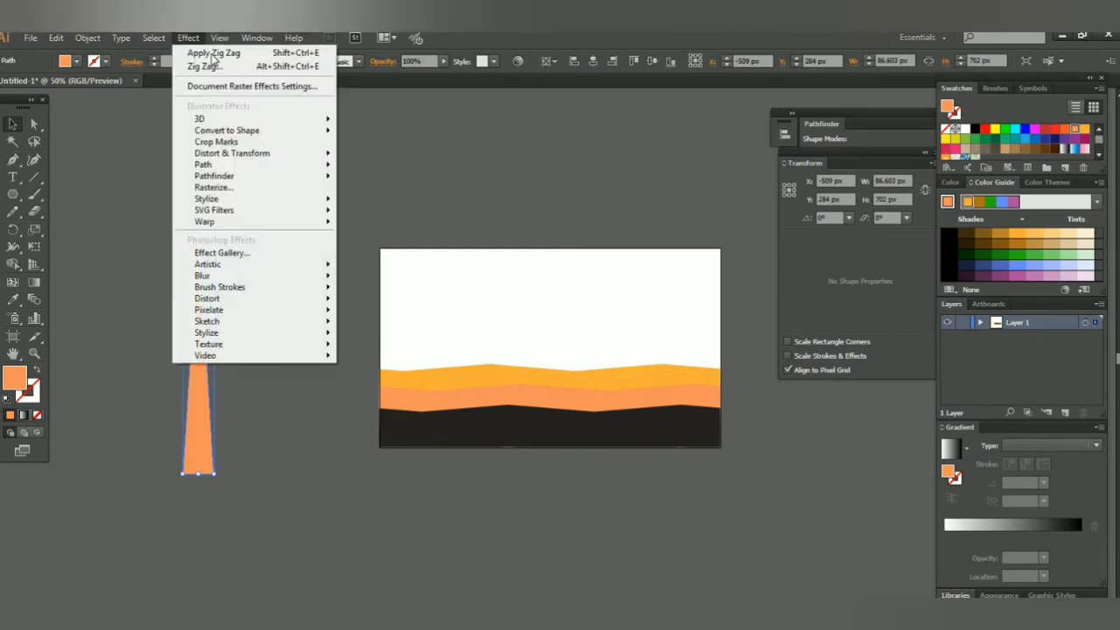
pyautogui.click(367, 223)
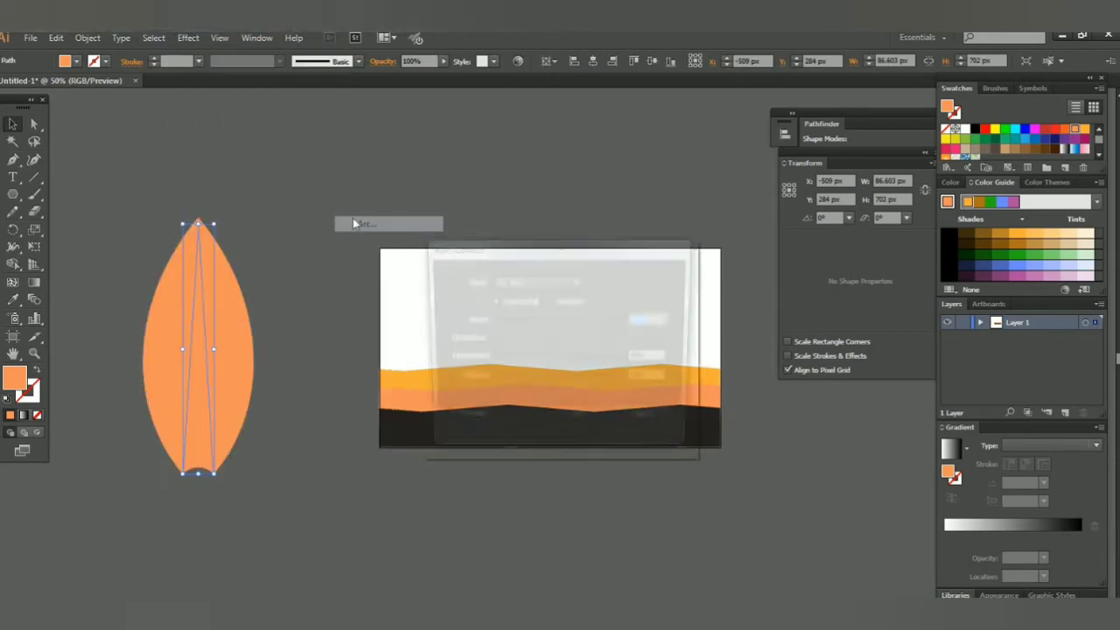
pyautogui.click(551, 300)
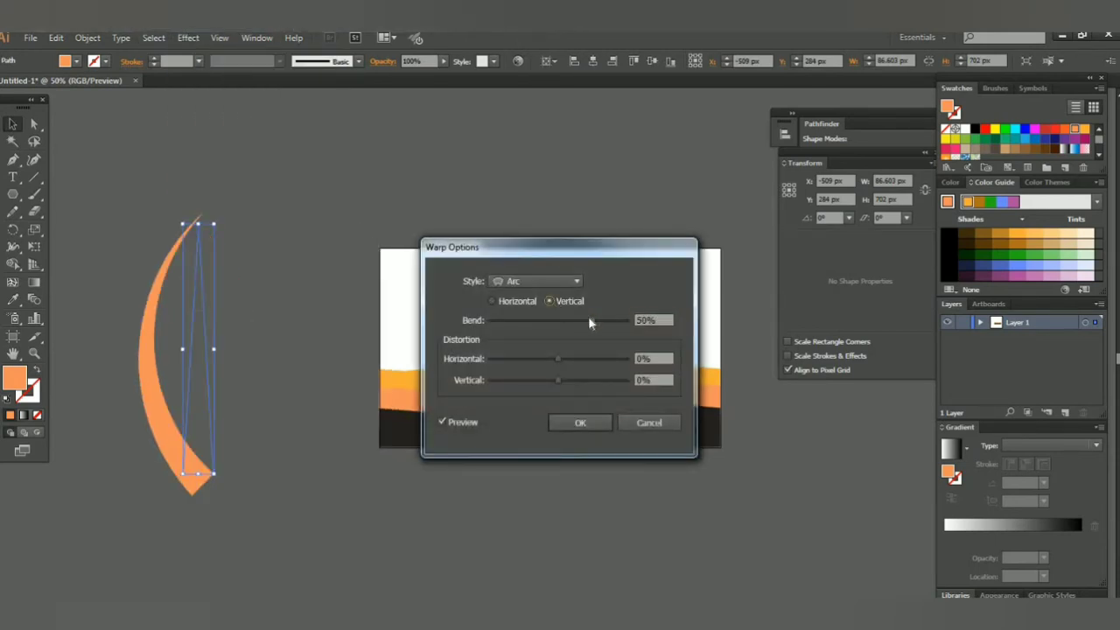
pyautogui.moveTo(592, 320); pyautogui.dragTo(571, 321)
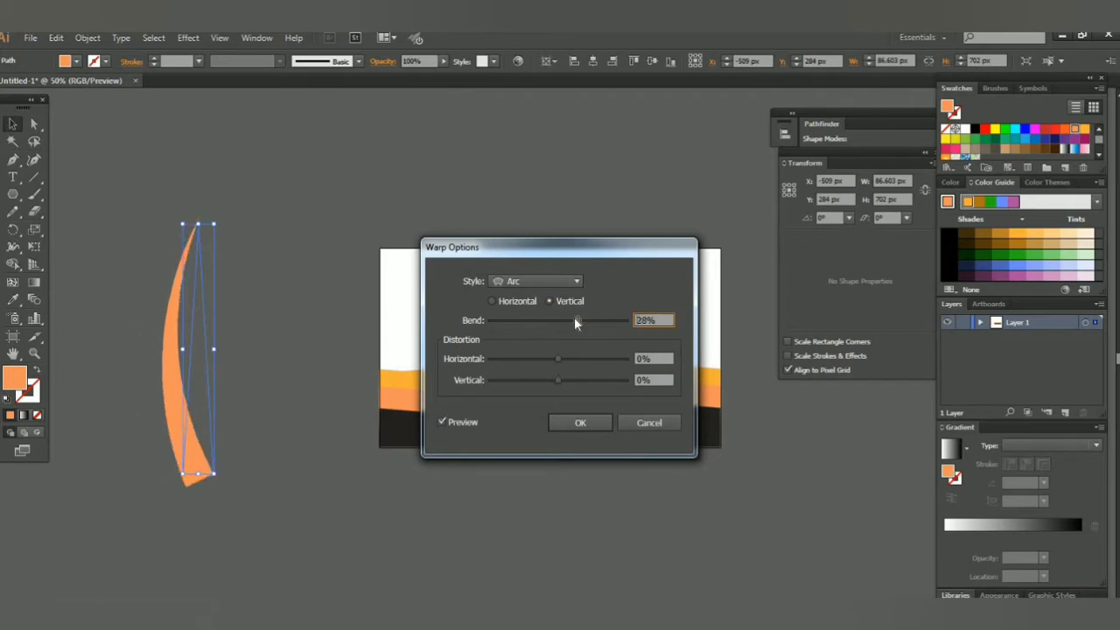
pyautogui.click(580, 423)
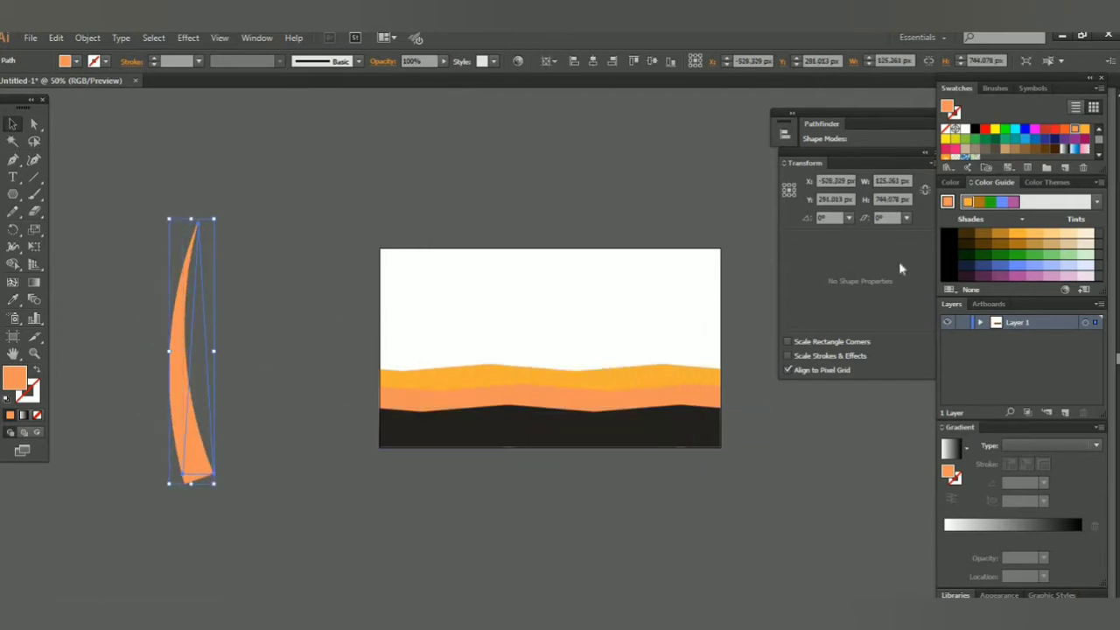
pyautogui.click(986, 252)
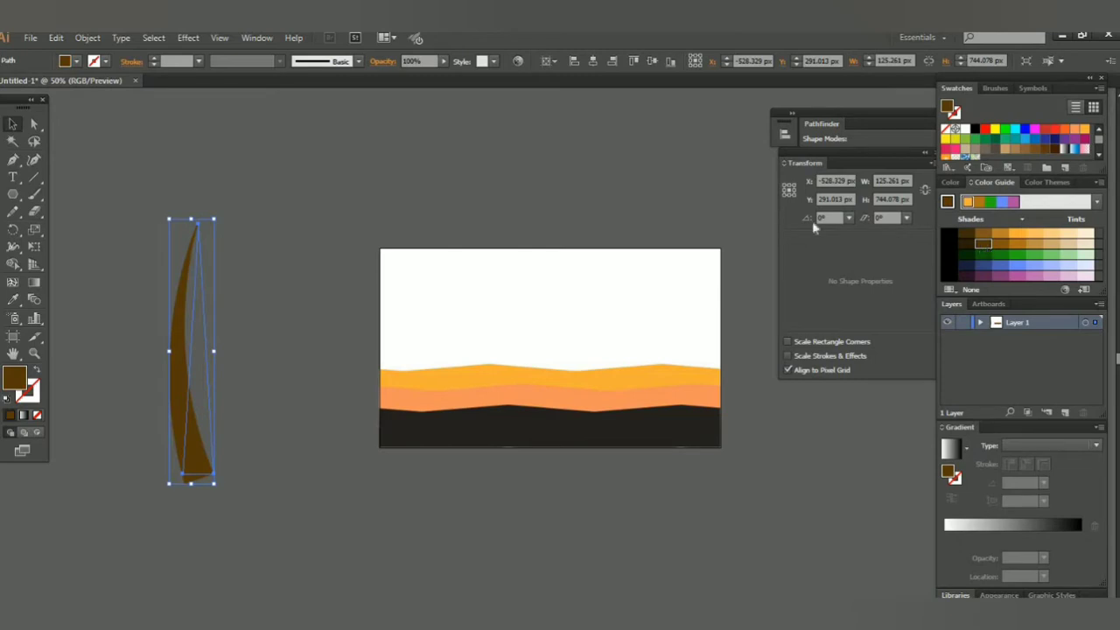
pyautogui.click(344, 179)
# Draw a dark green circle and an overlapping copy up and right
pyautogui.moveTo(14, 194); pyautogui.dragTo(87, 227)
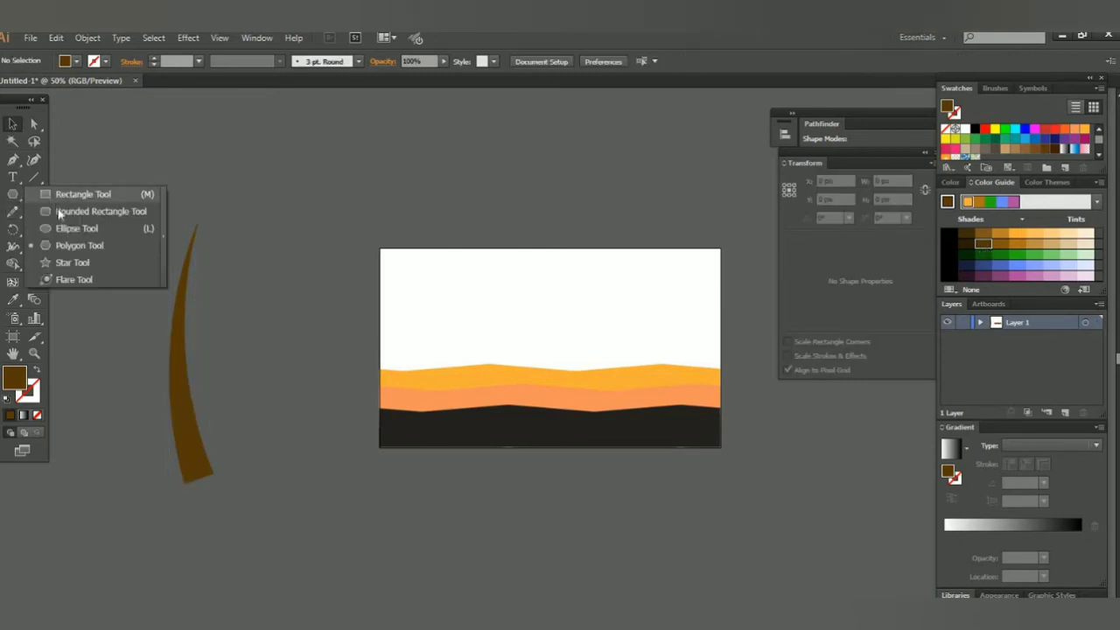
pyautogui.moveTo(238, 175); pyautogui.dragTo(351, 297)
pyautogui.press('v')
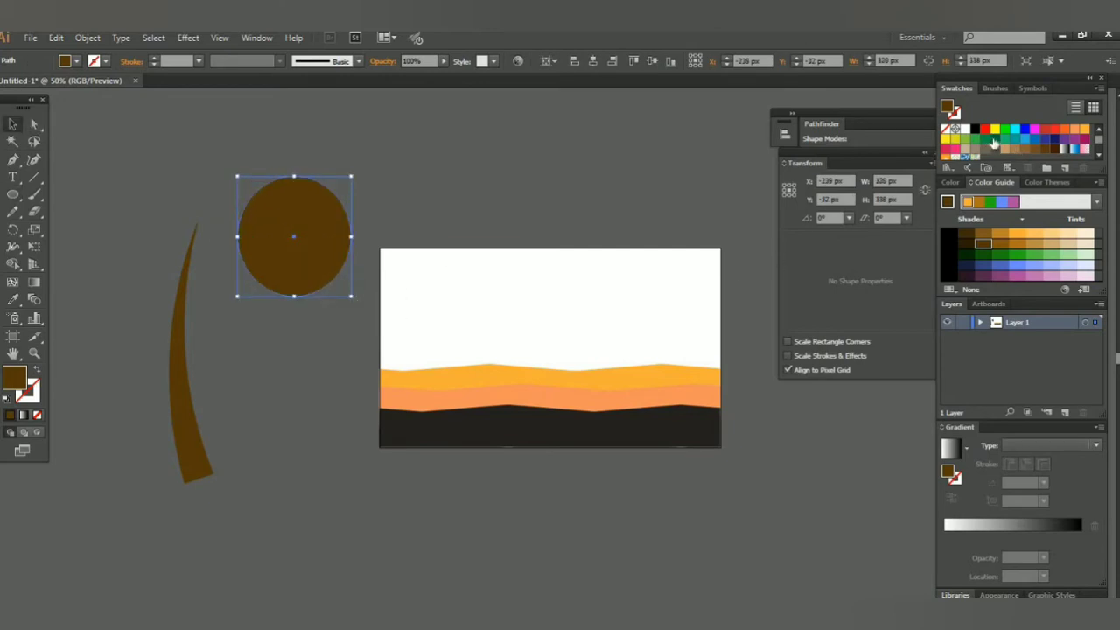
pyautogui.click(995, 143)
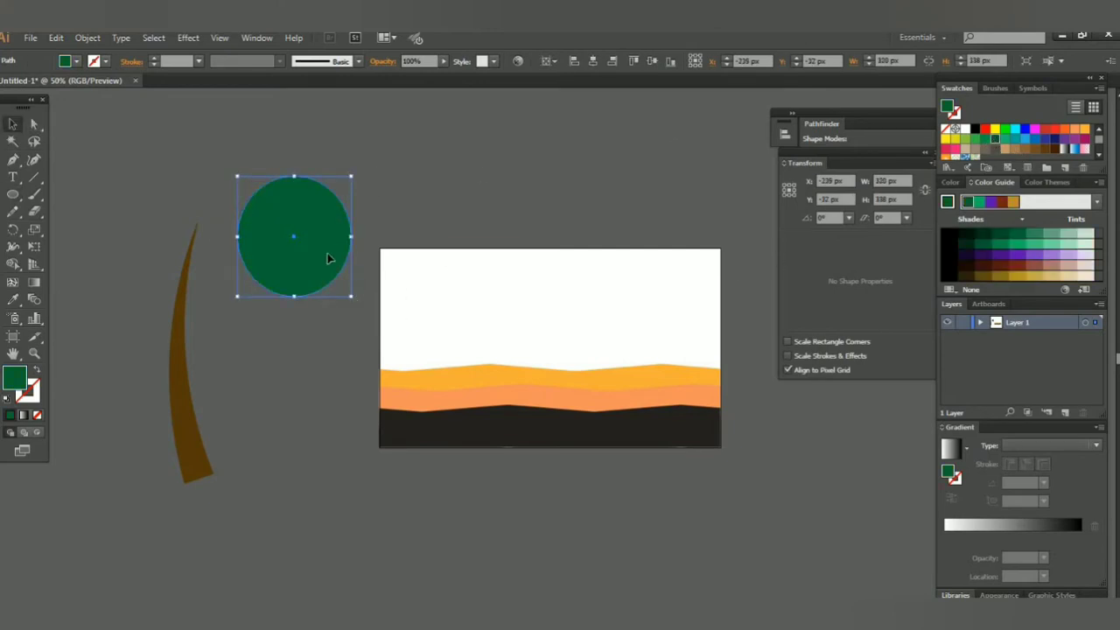
pyautogui.moveTo(320, 248)
pyautogui.mouseDown()
pyautogui.moveTo(348, 231)
pyautogui.moveTo(336, 241)
pyautogui.mouseUp()
pyautogui.click(389, 183)
# Remove the upper circle with Shape Builder and rotate the crescent to arch downward
pyautogui.click(293, 226)
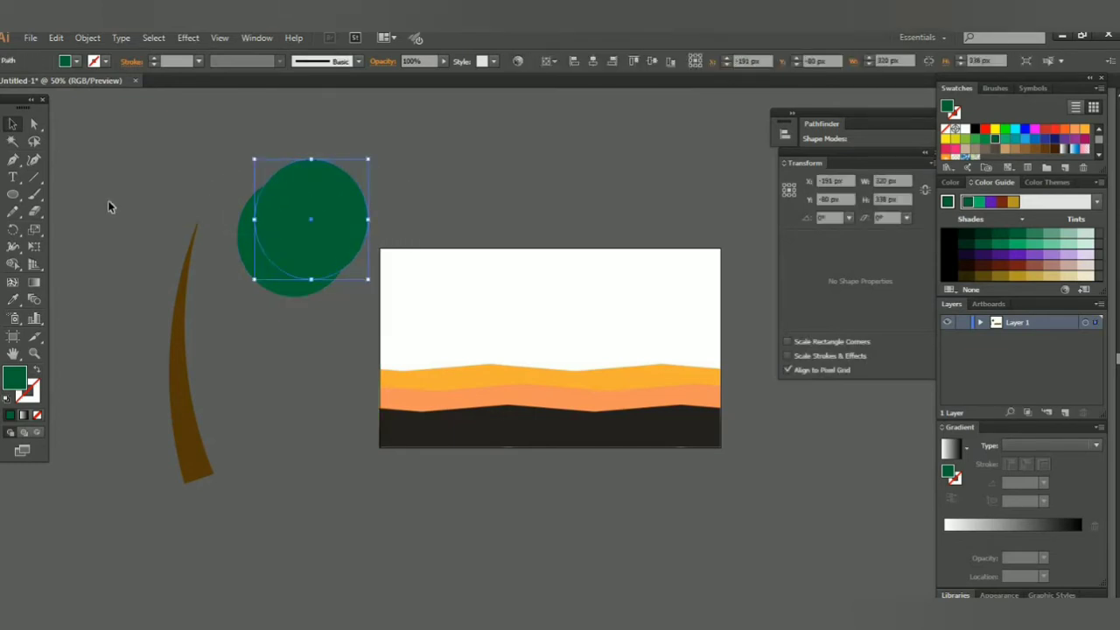
pyautogui.keyDown('shift'); pyautogui.click(245, 240); pyautogui.keyUp('shift')
pyautogui.hotkey('shift', 'm')
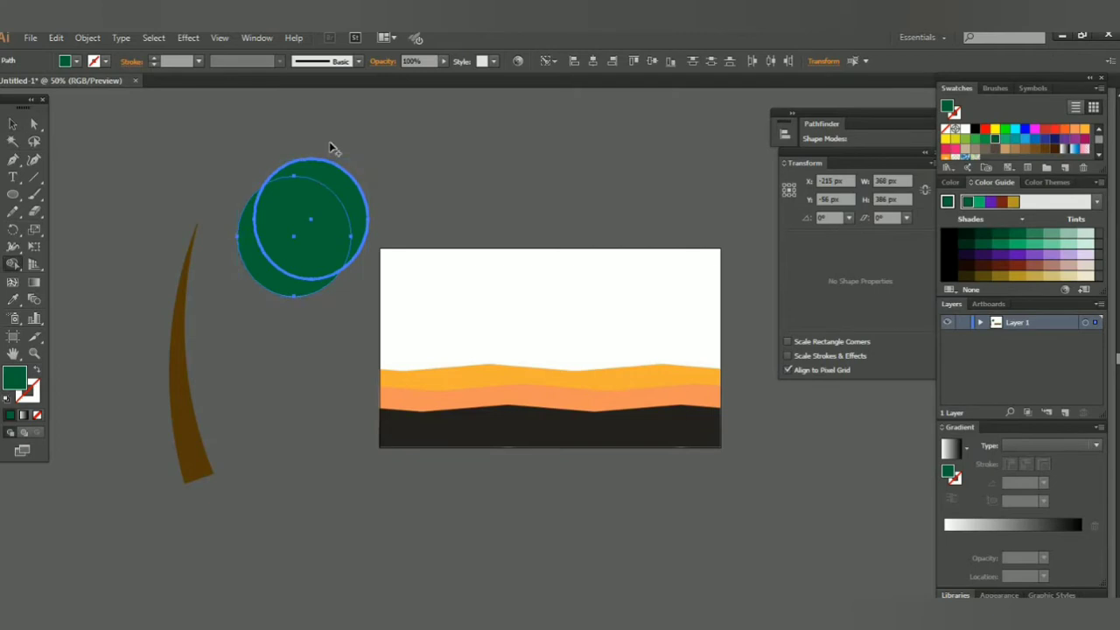
pyautogui.moveTo(346, 193); pyautogui.dragTo(302, 230)
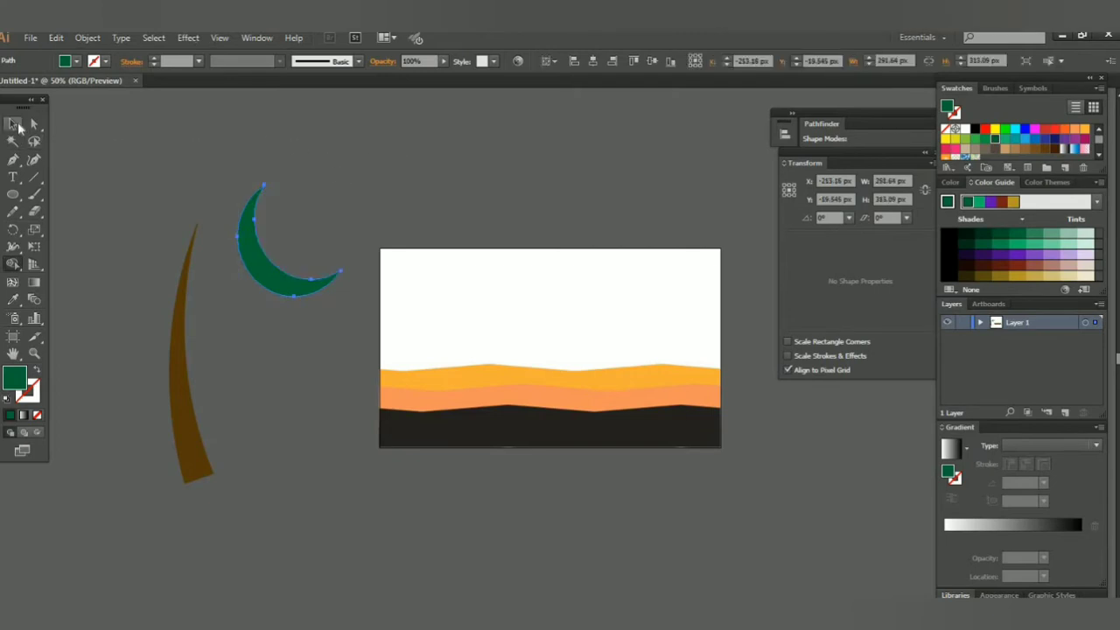
pyautogui.doubleClick(13, 123)
pyautogui.click(630, 447)
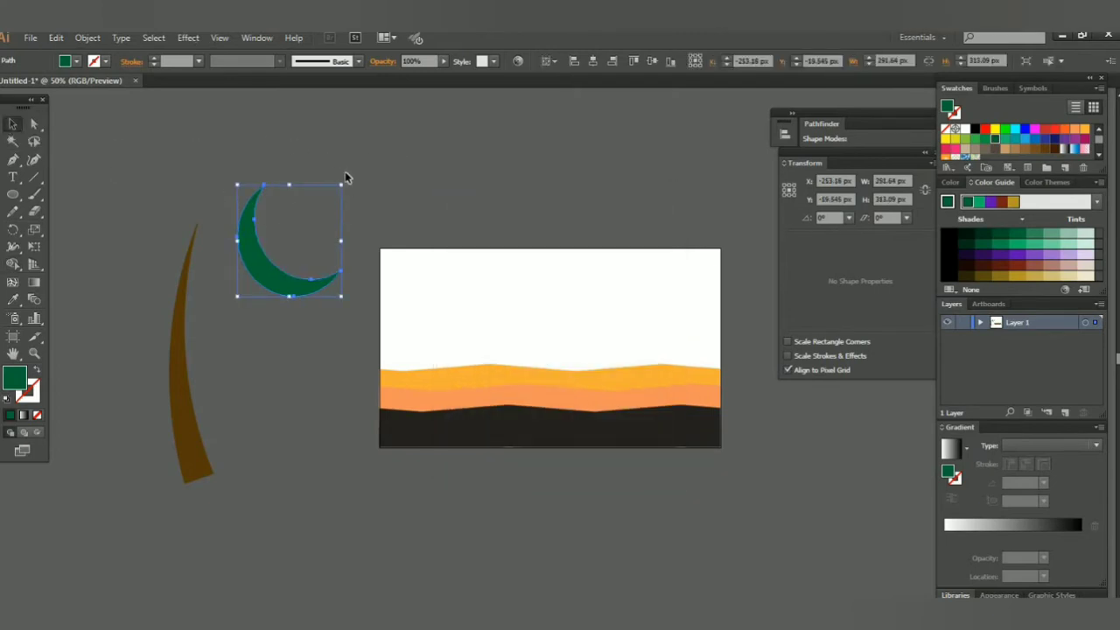
pyautogui.moveTo(346, 186); pyautogui.dragTo(289, 319)
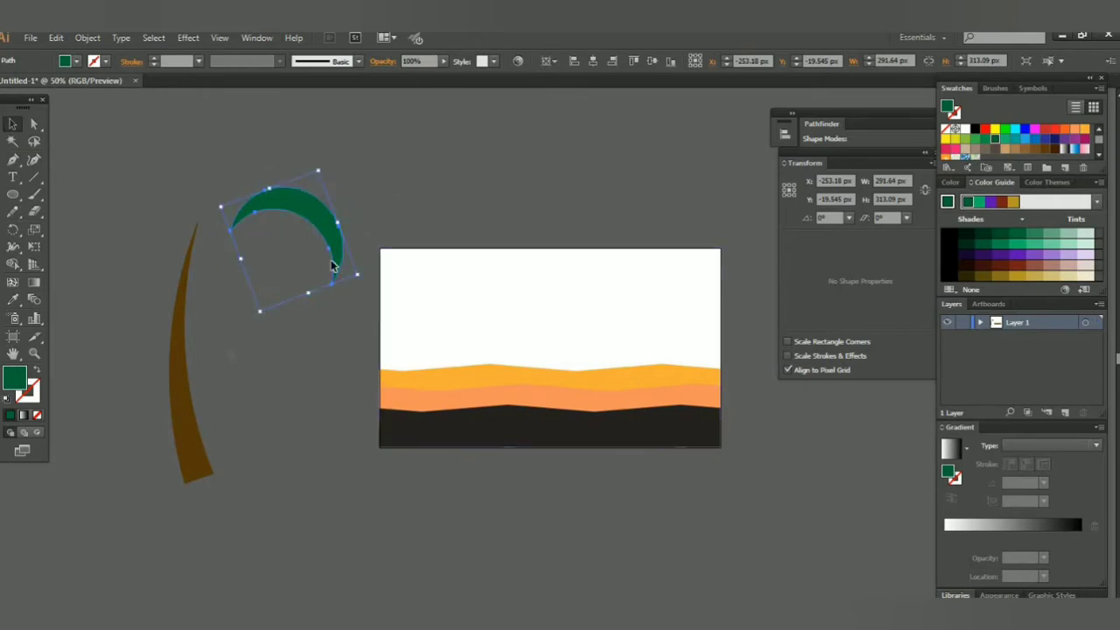
pyautogui.hotkey('ctrl', 'shift', 'a')
pyautogui.click(319, 211)
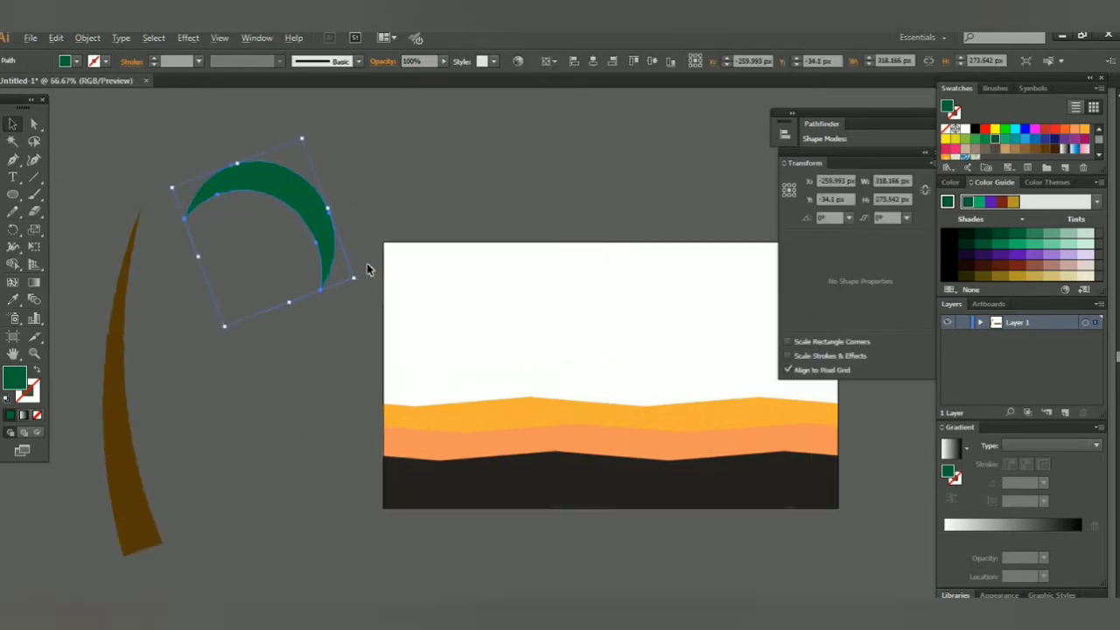
# Cut a small triangular notch into the crescent's inner edge with Pathfinder Minus Front
pyautogui.scroll(3, 364, 270)
pyautogui.click(13, 353)
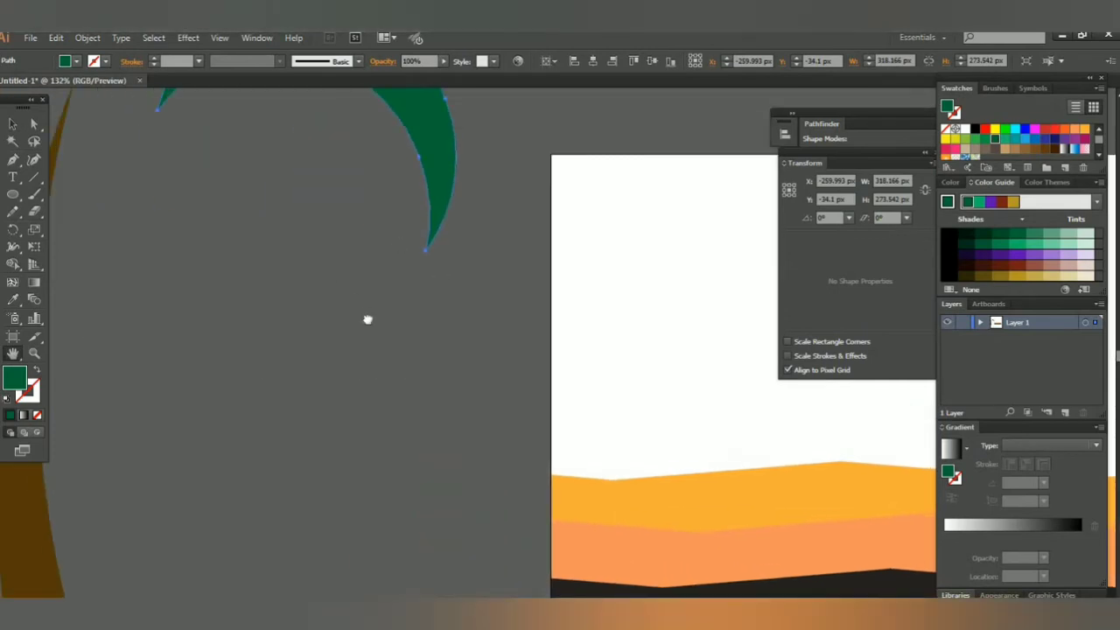
pyautogui.moveTo(368, 320); pyautogui.dragTo(444, 420)
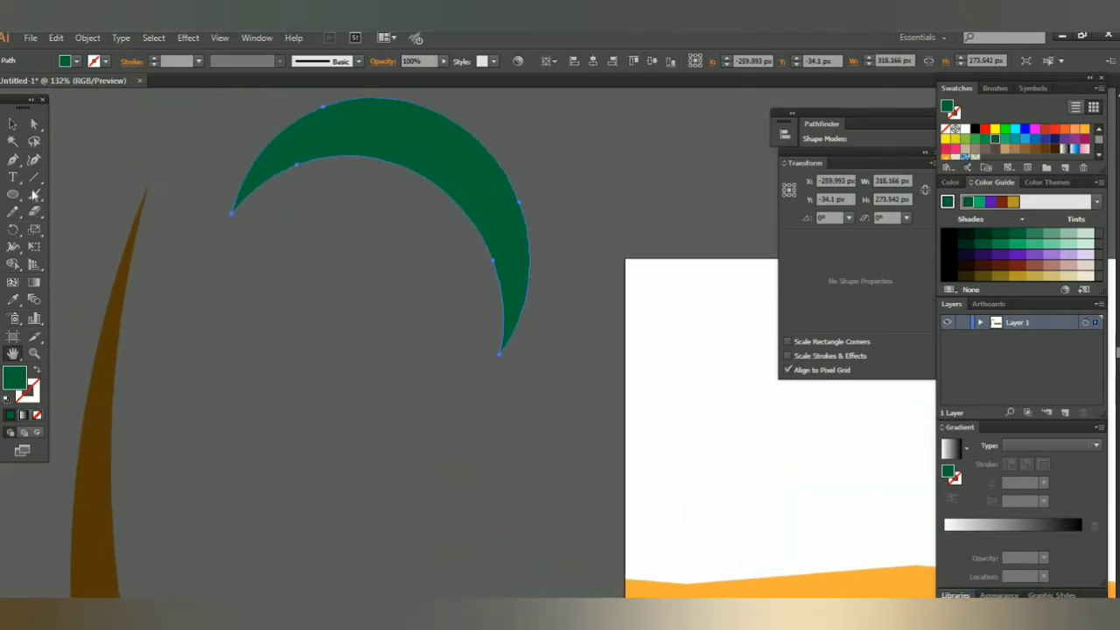
pyautogui.press('p')
pyautogui.moveTo(330, 176); pyautogui.dragTo(330, 131)
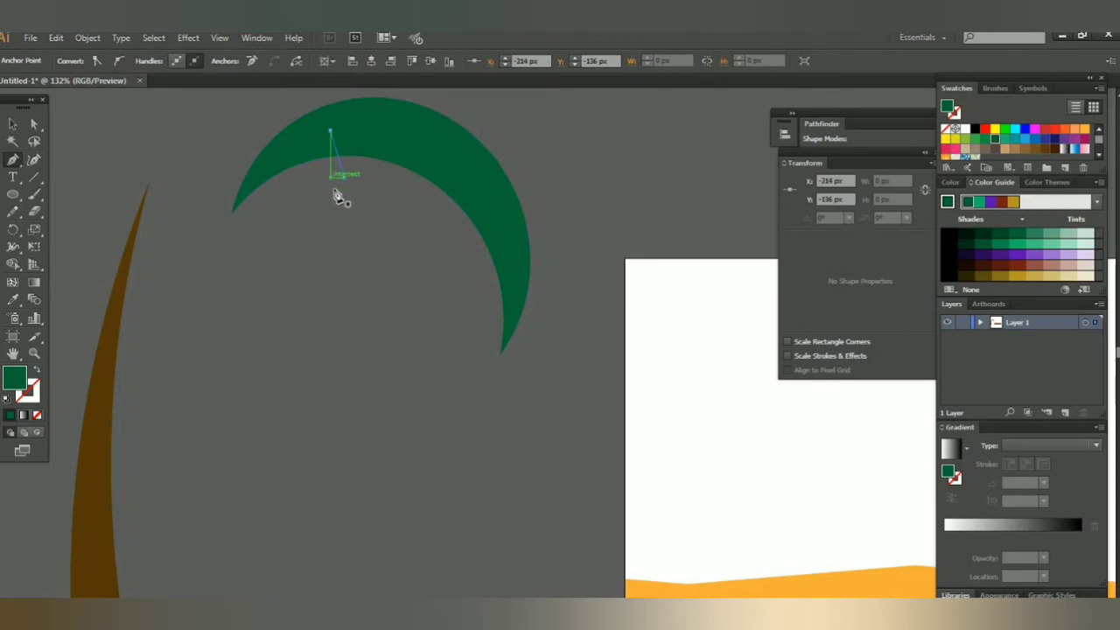
pyautogui.moveTo(338, 179)
pyautogui.mouseDown()
pyautogui.moveTo(348, 203)
pyautogui.moveTo(350, 178)
pyautogui.moveTo(405, 188)
pyautogui.mouseUp()
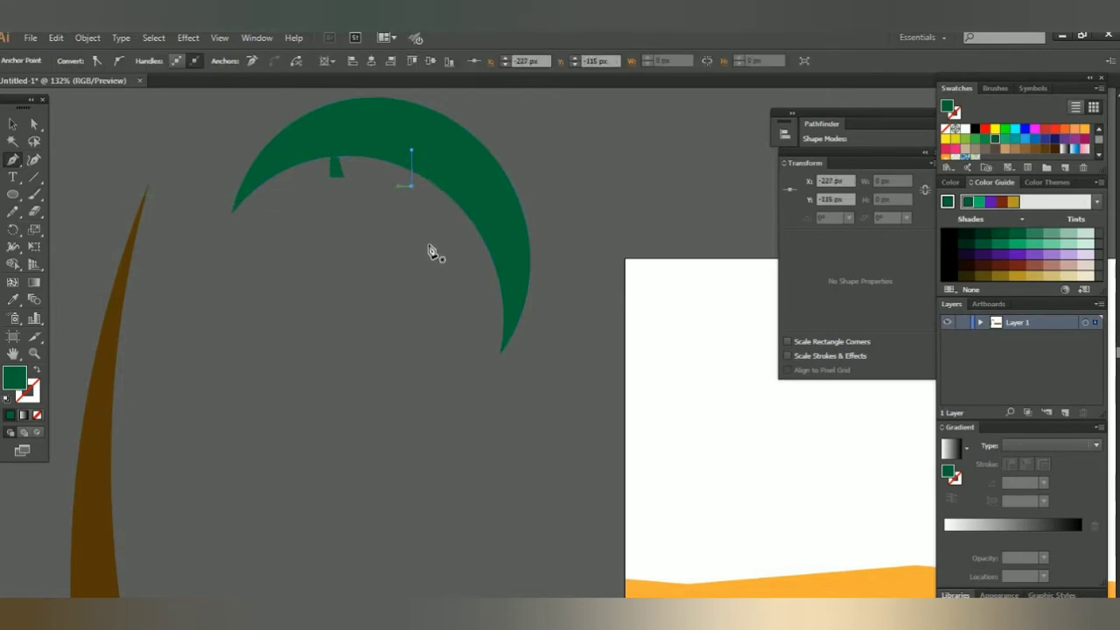
pyautogui.click(446, 225)
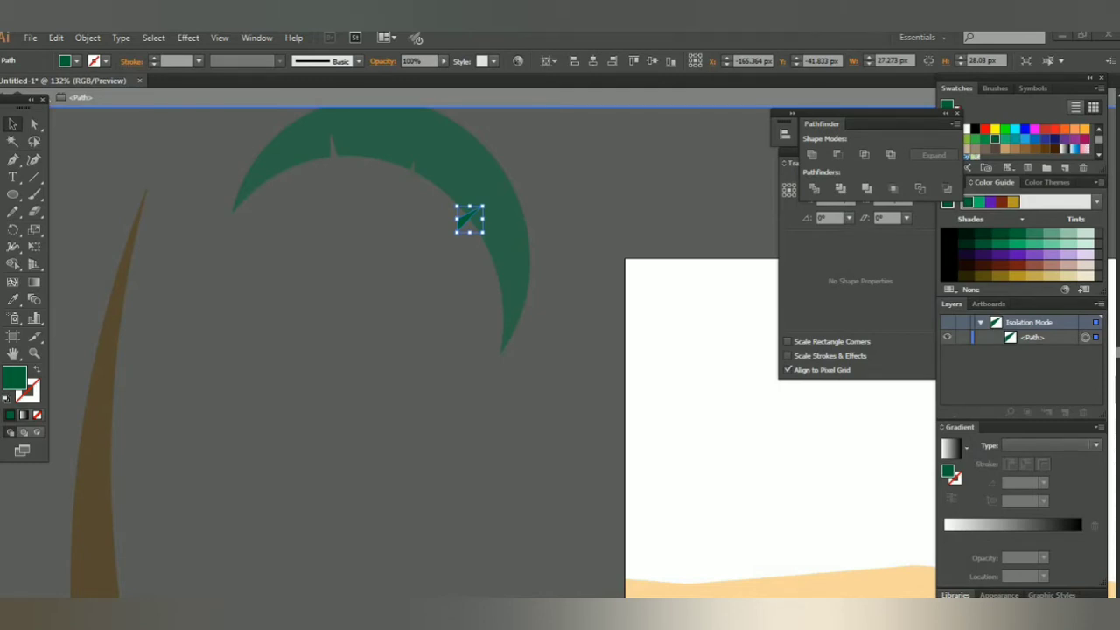
pyautogui.doubleClick(284, 397)
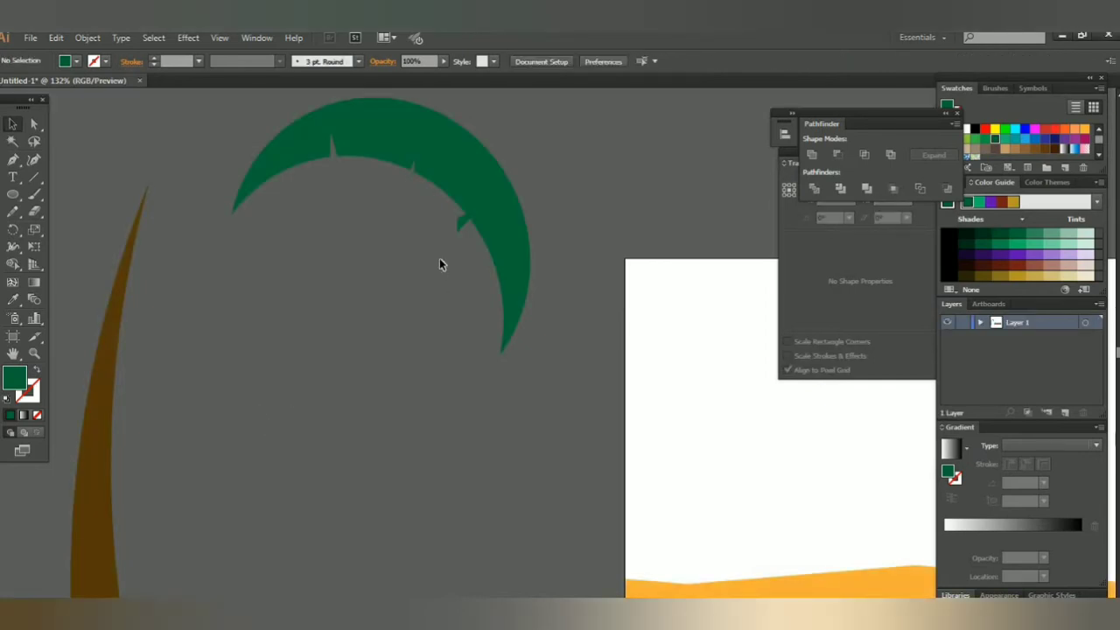
pyautogui.click(464, 219)
pyautogui.keyDown('shift'); pyautogui.click(488, 194); pyautogui.keyUp('shift')
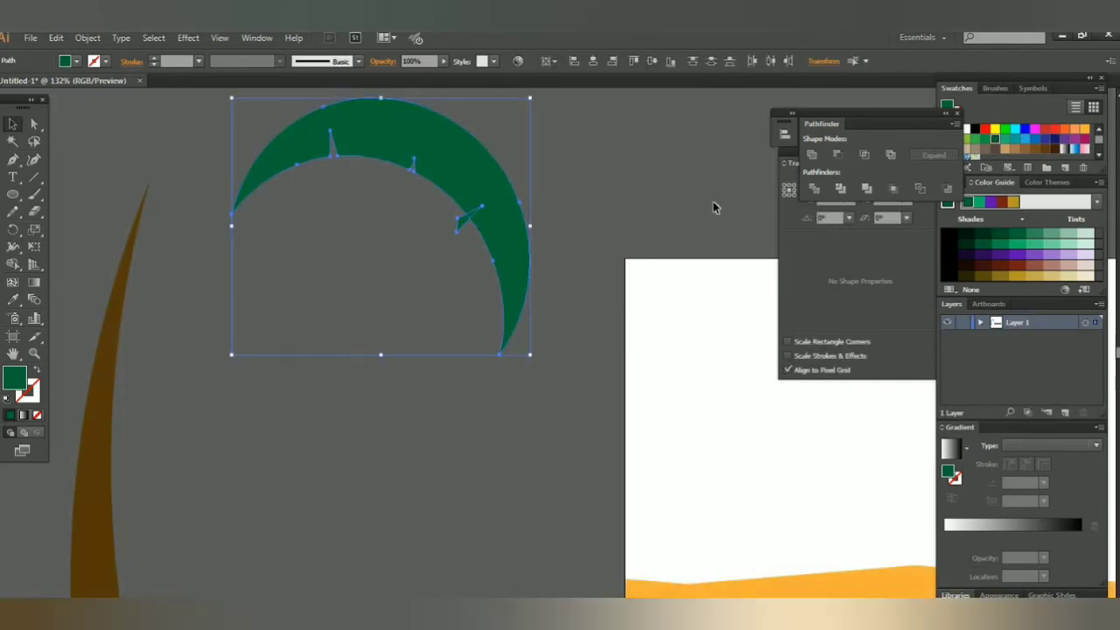
pyautogui.click(838, 155)
pyautogui.click(560, 229)
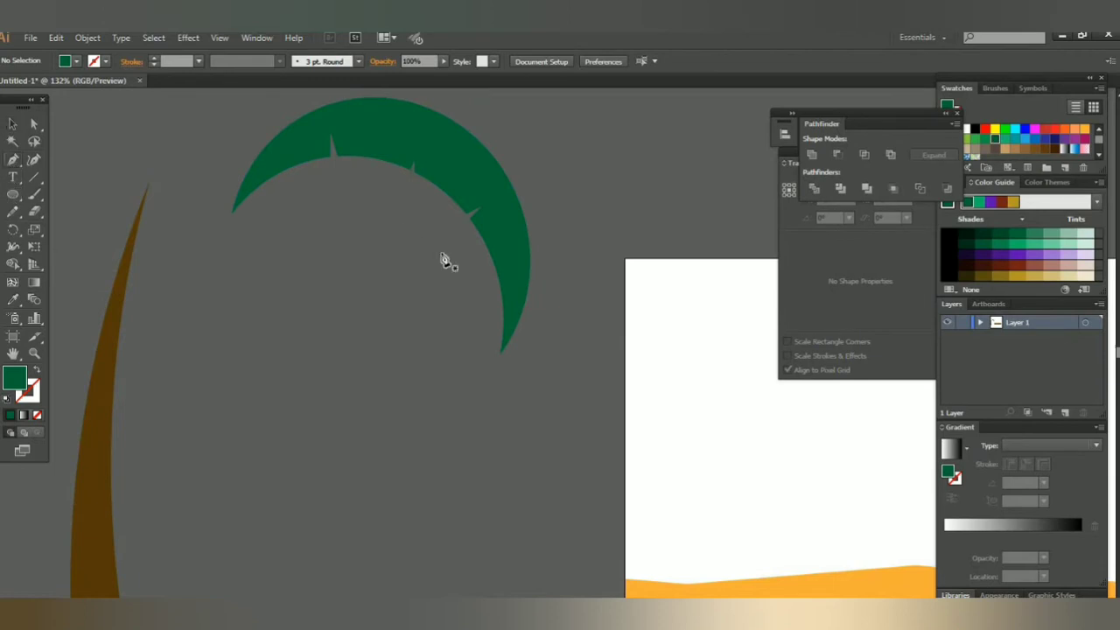
# Cut a second triangular notch and move the leaf down-left onto the trunk top
pyautogui.press('p')
pyautogui.click(473, 262)
pyautogui.click(500, 253)
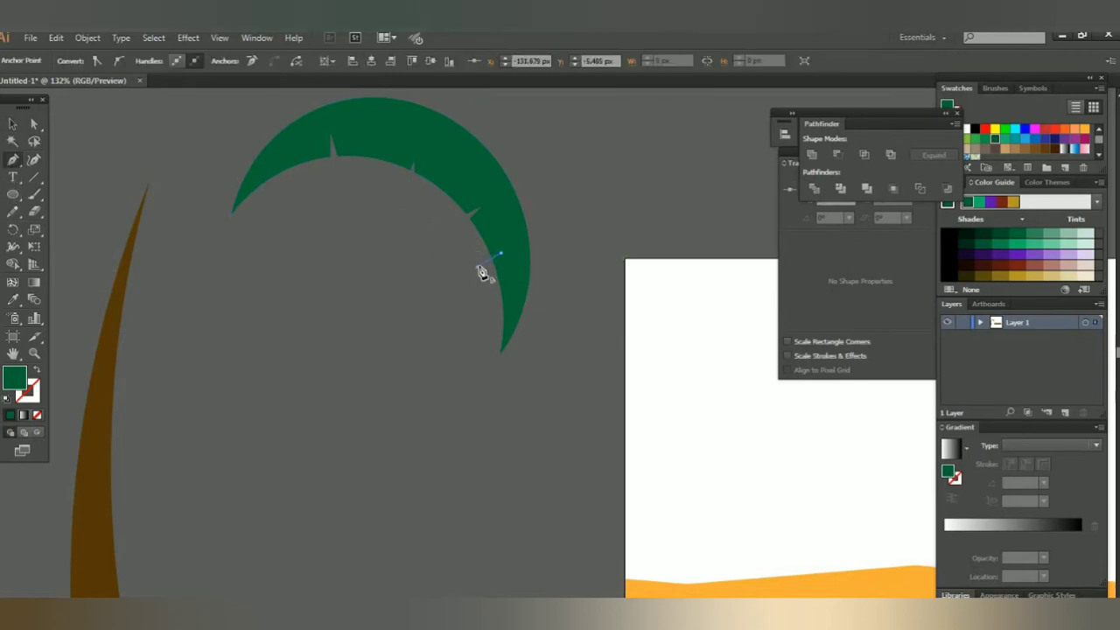
pyautogui.click(504, 194)
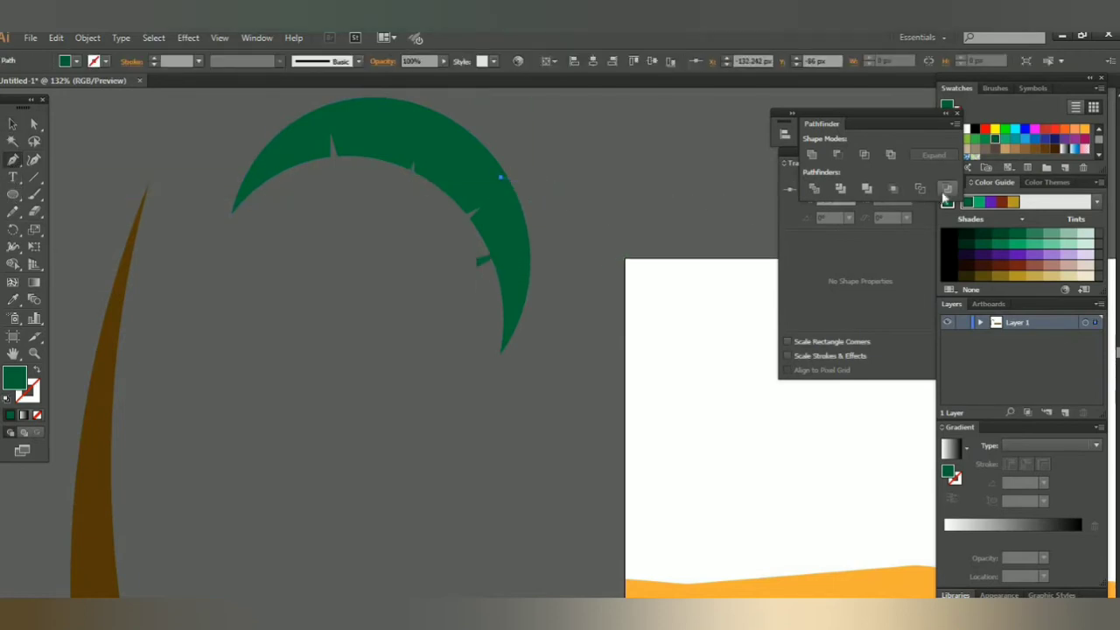
pyautogui.press('v')
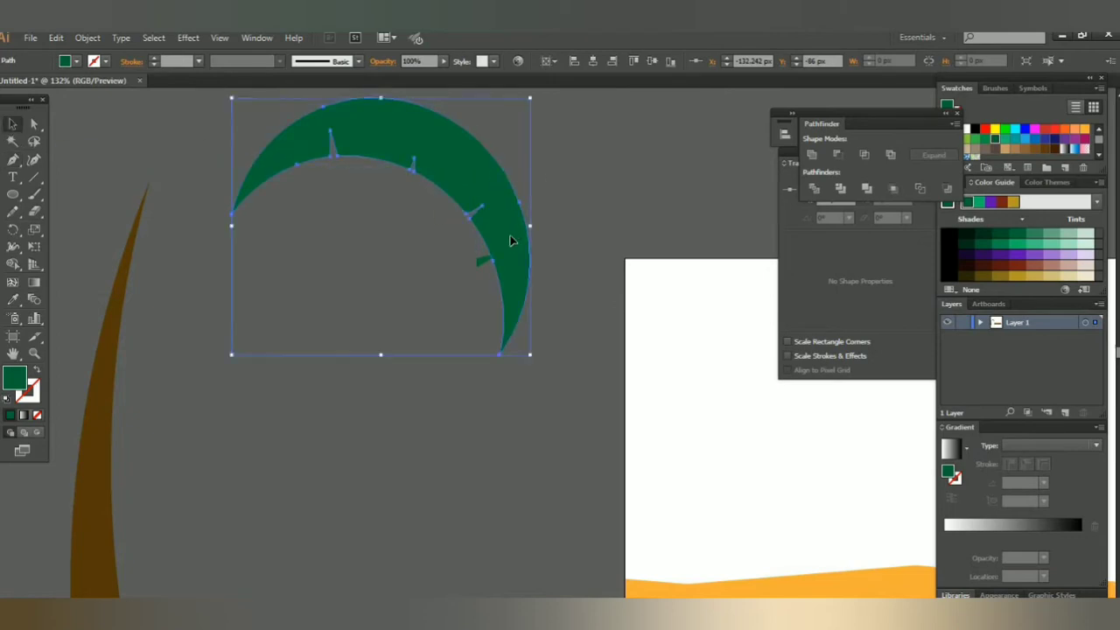
pyautogui.click(841, 154)
pyautogui.click(672, 184)
pyautogui.click(429, 155)
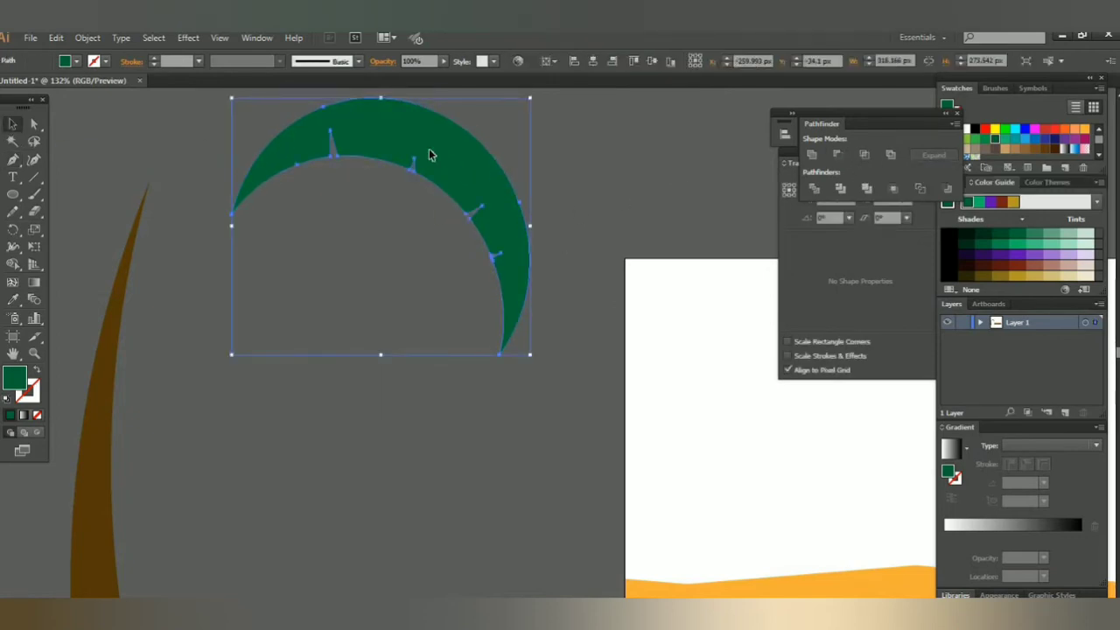
pyautogui.moveTo(429, 155)
pyautogui.mouseDown()
pyautogui.moveTo(367, 180)
pyautogui.moveTo(419, 181)
pyautogui.mouseUp()
pyautogui.click(523, 193)
# Rotate a frond onto the trunk top, then add a left-facing copy and raise it slightly
pyautogui.scroll(-2, 524, 196)
pyautogui.moveTo(473, 283); pyautogui.dragTo(484, 260)
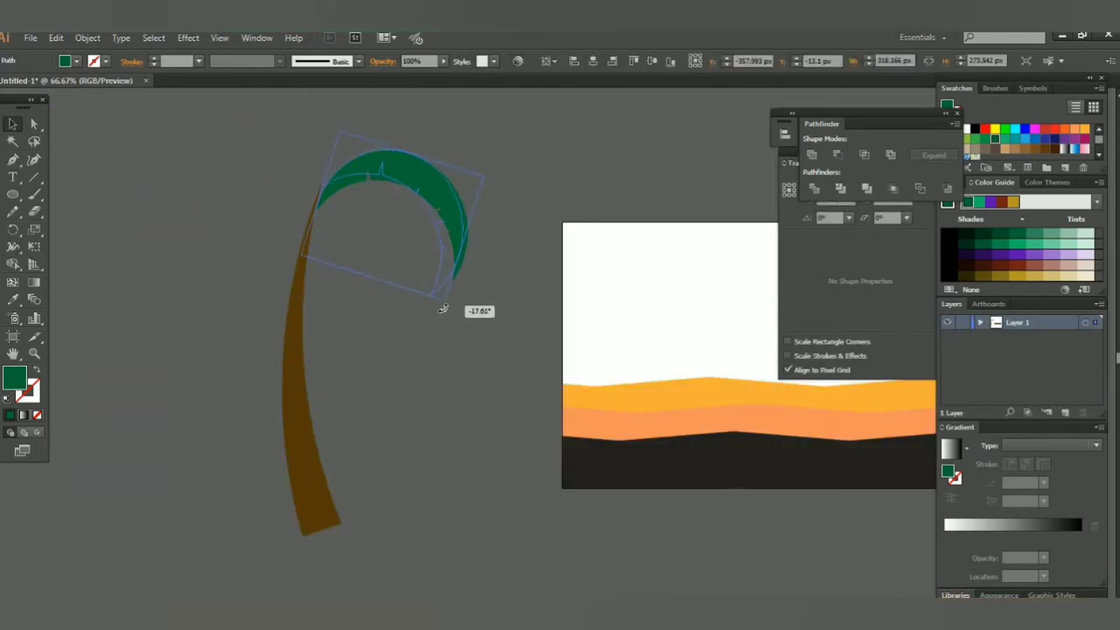
pyautogui.click(484, 260)
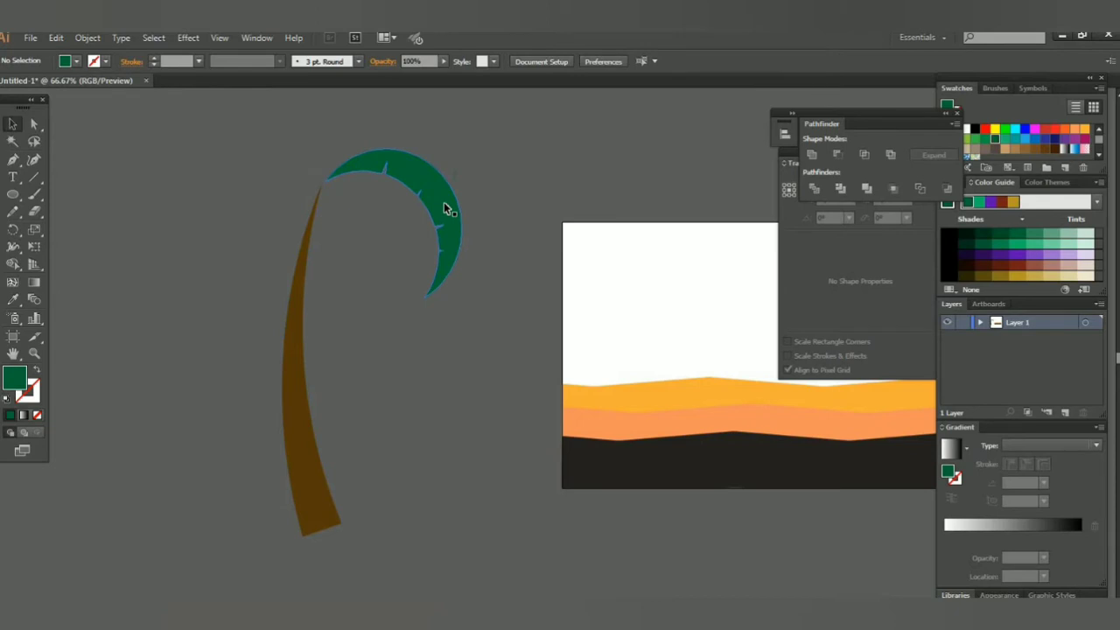
pyautogui.moveTo(325, 200); pyautogui.dragTo(167, 196)
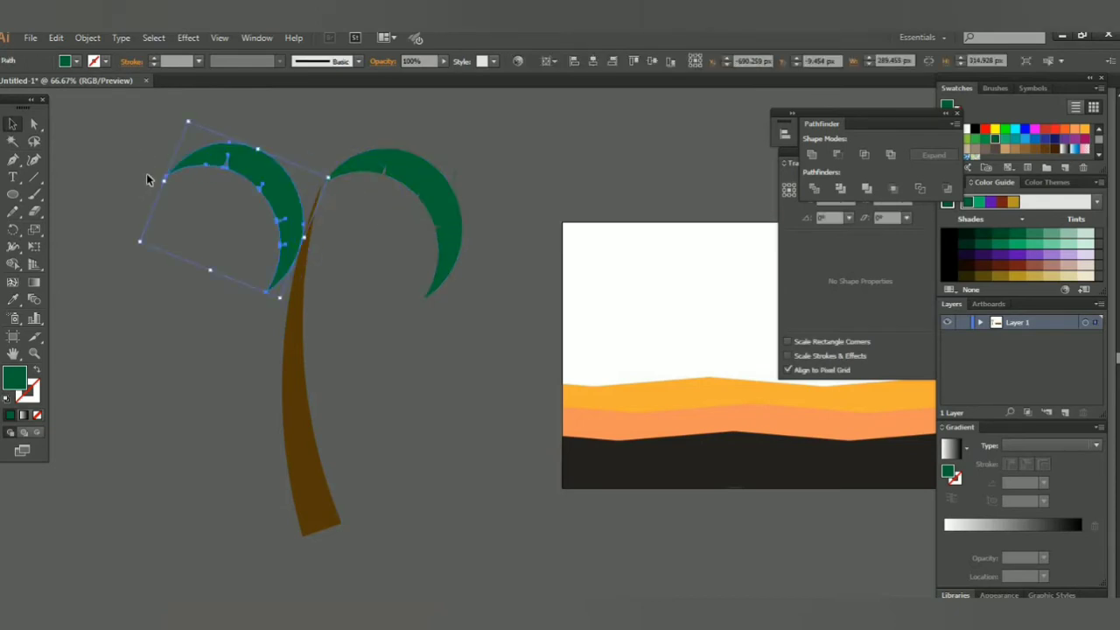
pyautogui.moveTo(134, 242); pyautogui.dragTo(220, 445)
pyautogui.click(205, 367)
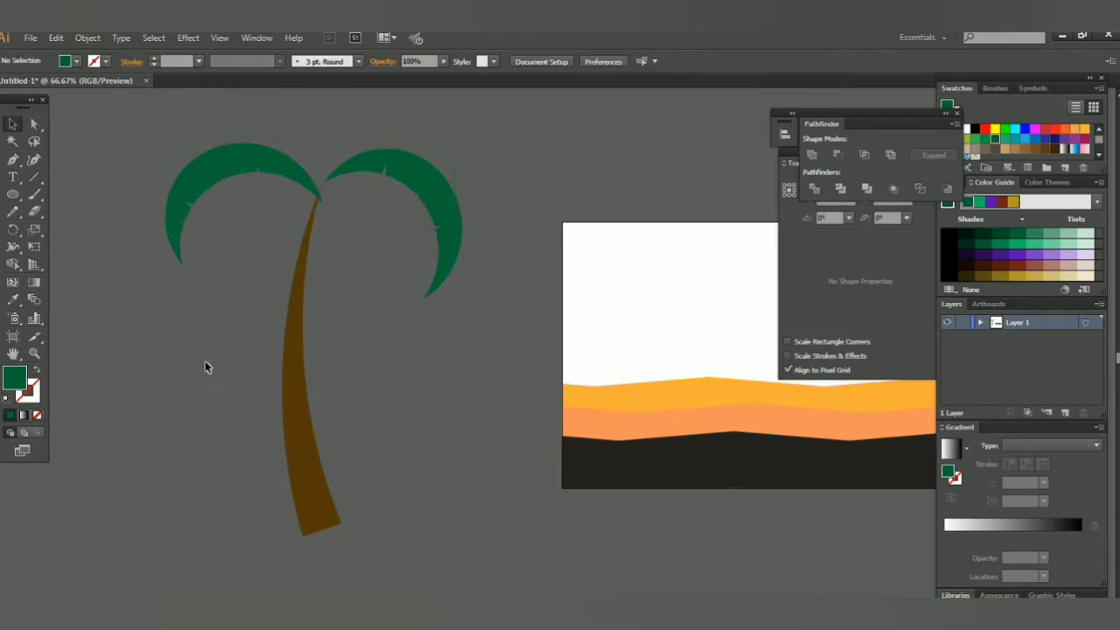
pyautogui.moveTo(224, 156); pyautogui.dragTo(217, 128)
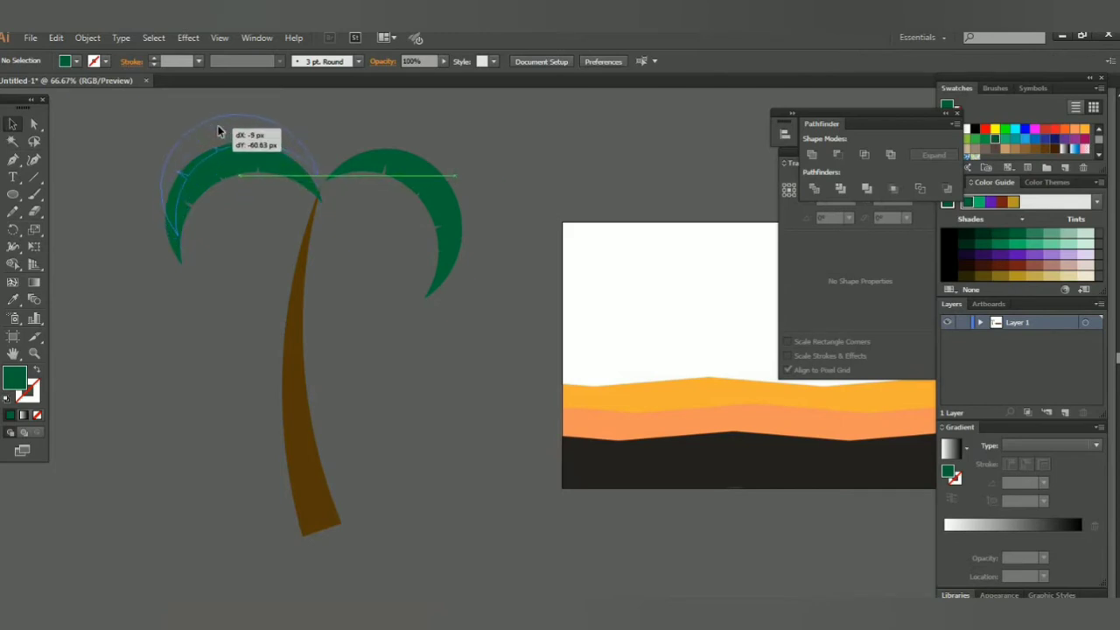
# Make a raised copy of the right frond and rotate it into a fuller arc
pyautogui.doubleClick(354, 168)
pyautogui.moveTo(354, 167); pyautogui.dragTo(363, 157)
pyautogui.scroll(2, 395, 203)
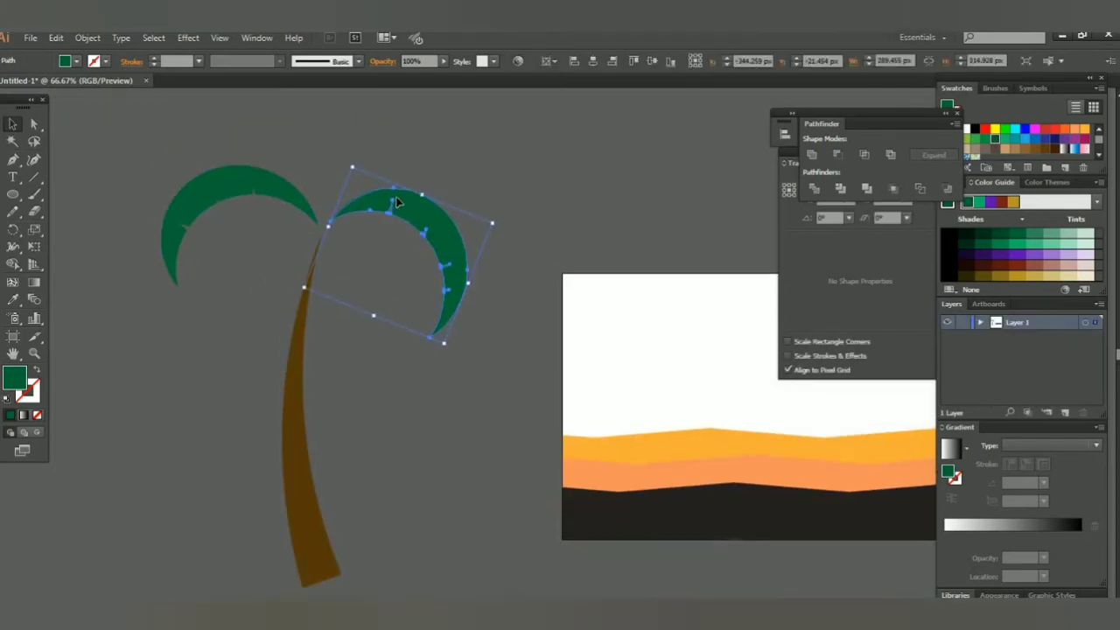
pyautogui.moveTo(405, 210); pyautogui.dragTo(406, 174)
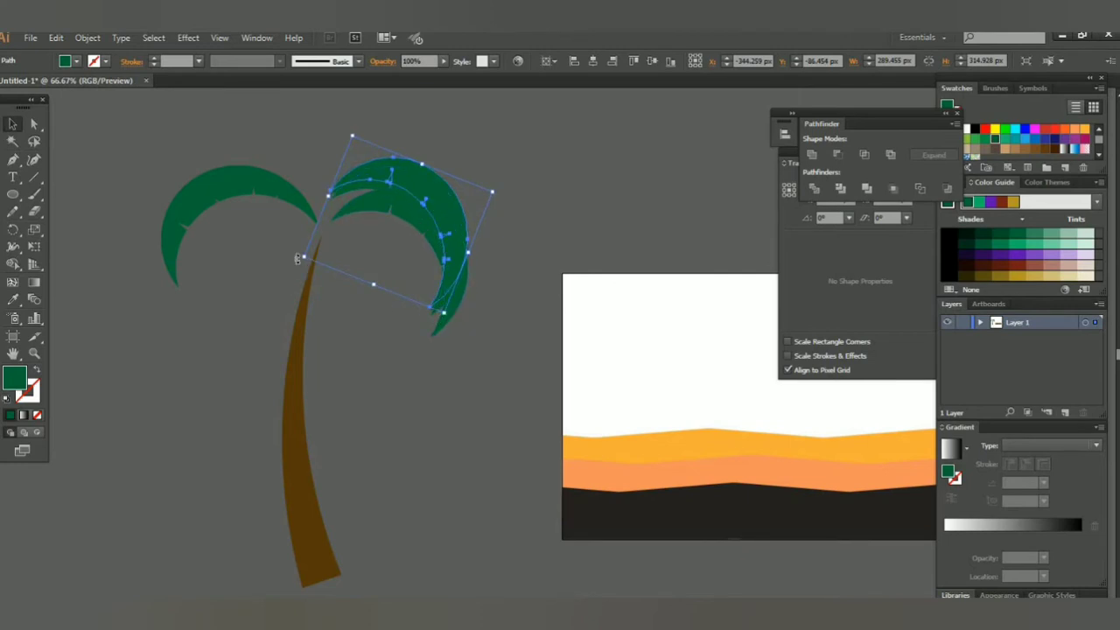
pyautogui.moveTo(301, 253); pyautogui.dragTo(341, 305)
pyautogui.click(354, 293)
# Copy the right frond to the upper left, resize it, and delete the extra lower copy
pyautogui.moveTo(394, 173)
pyautogui.mouseDown()
pyautogui.moveTo(398, 150)
pyautogui.moveTo(250, 99)
pyautogui.mouseUp()
pyautogui.click(426, 170)
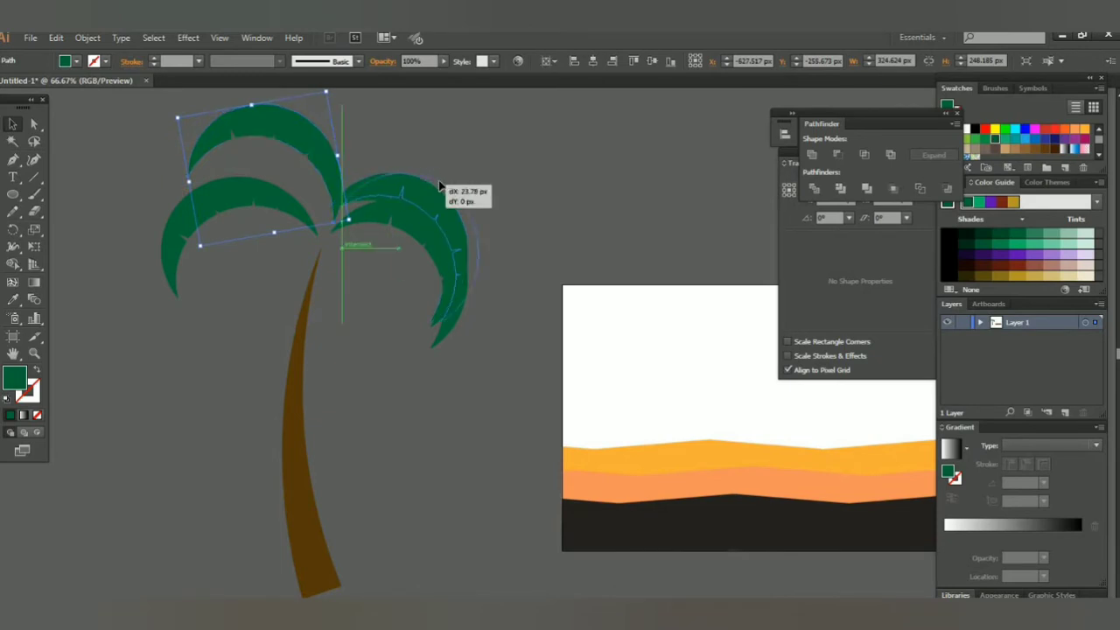
pyautogui.moveTo(450, 190)
pyautogui.mouseDown()
pyautogui.moveTo(445, 168)
pyautogui.moveTo(421, 378)
pyautogui.mouseUp()
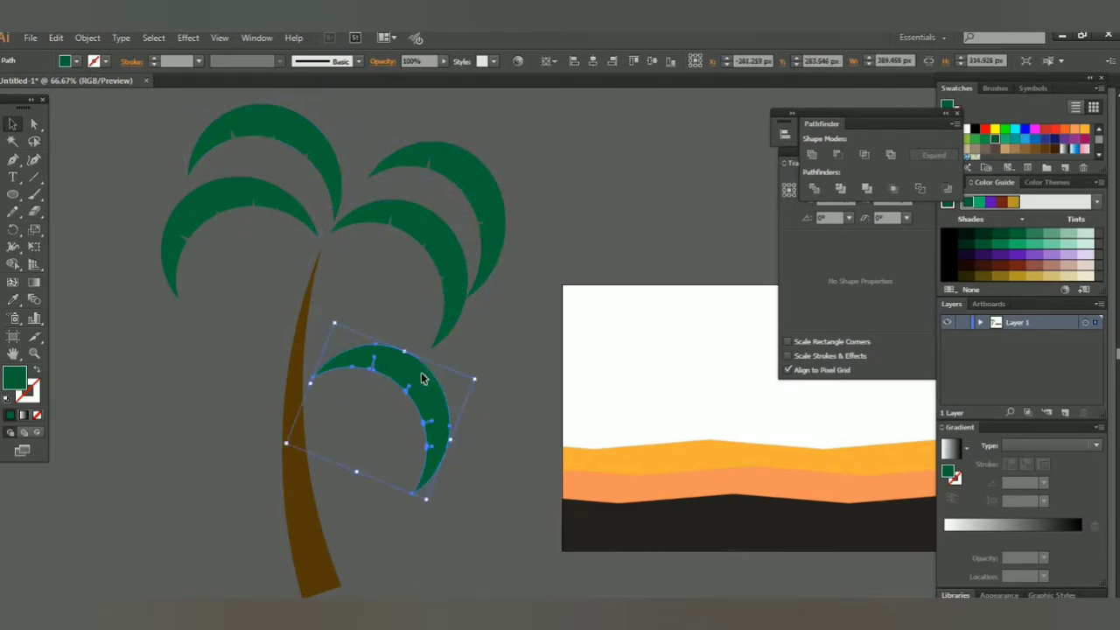
pyautogui.press('Delete')
# Isolate the middle-right frond and rotate it slightly clockwise
pyautogui.doubleClick(480, 215)
pyautogui.click(432, 195)
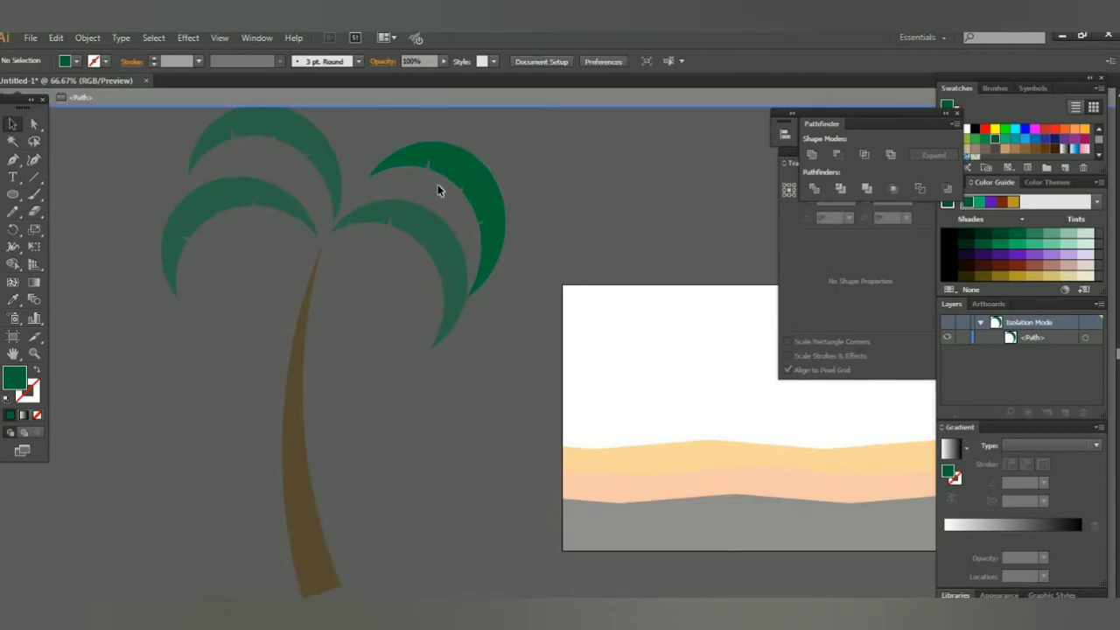
pyautogui.click(445, 214)
pyautogui.doubleClick(418, 234)
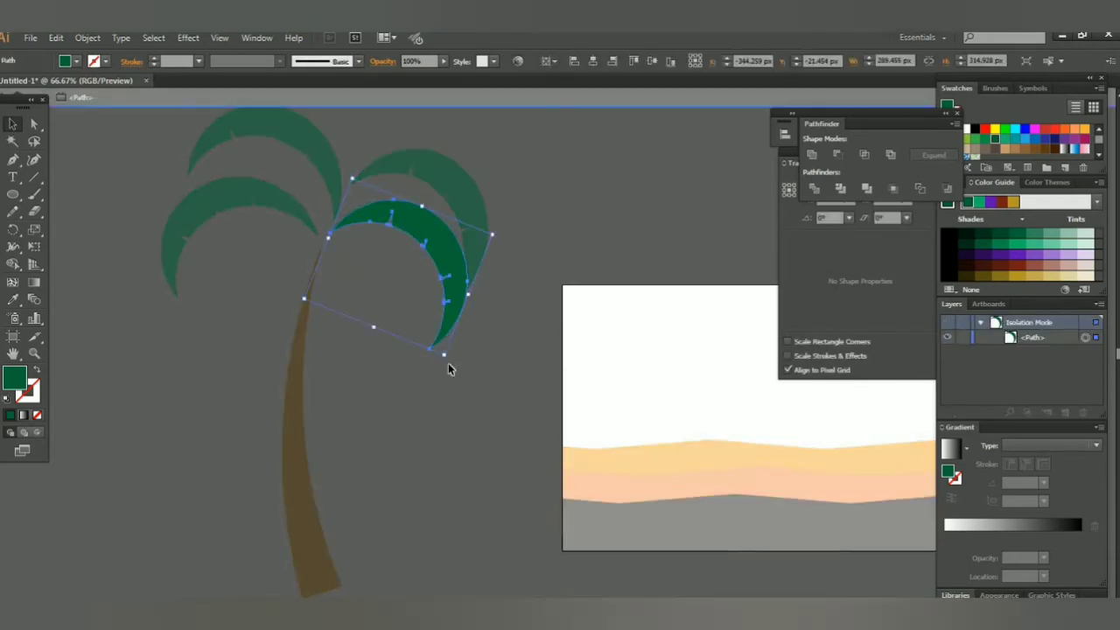
pyautogui.moveTo(452, 360); pyautogui.dragTo(411, 245)
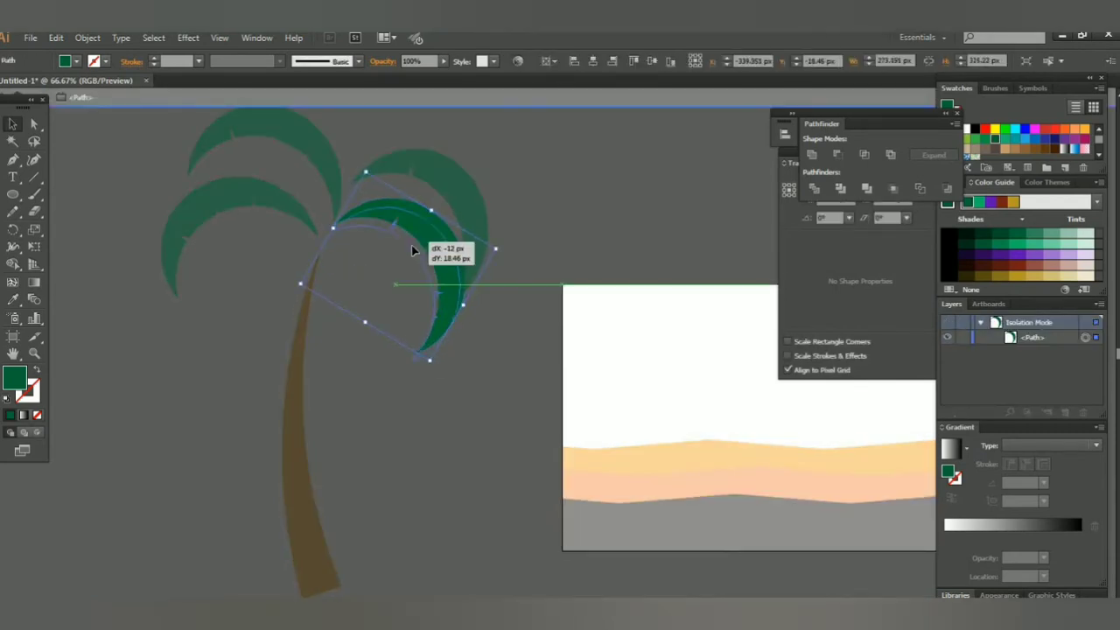
pyautogui.doubleClick(517, 217)
# Rotate the top-right frond counter-clockwise and check the top fronds' positions
pyautogui.click(484, 212)
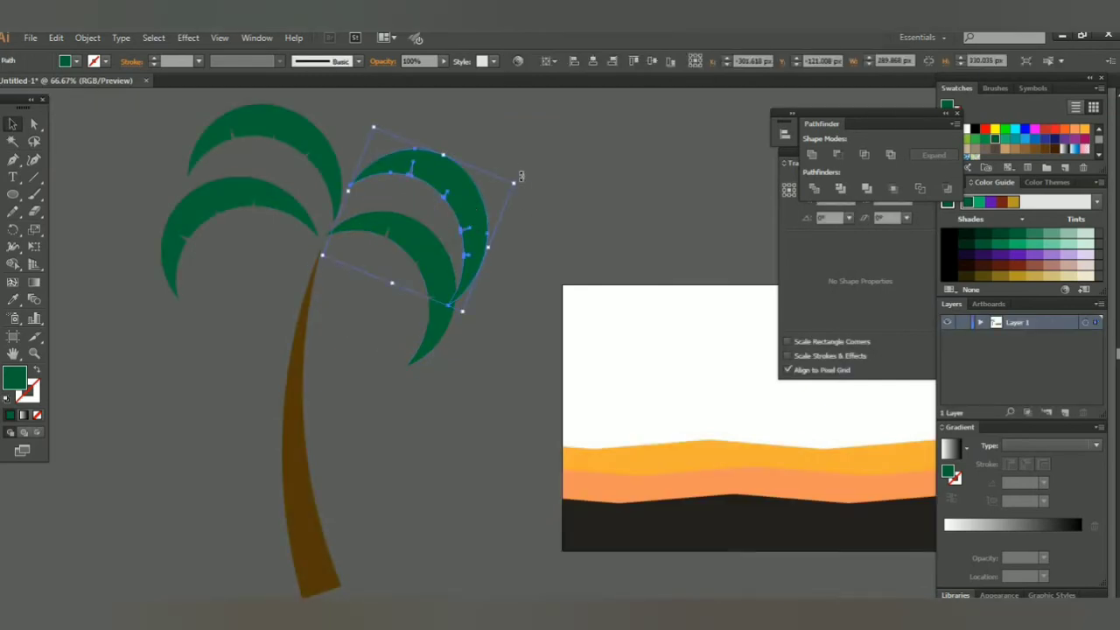
pyautogui.moveTo(520, 176); pyautogui.dragTo(525, 123)
pyautogui.click(563, 158)
pyautogui.click(337, 194)
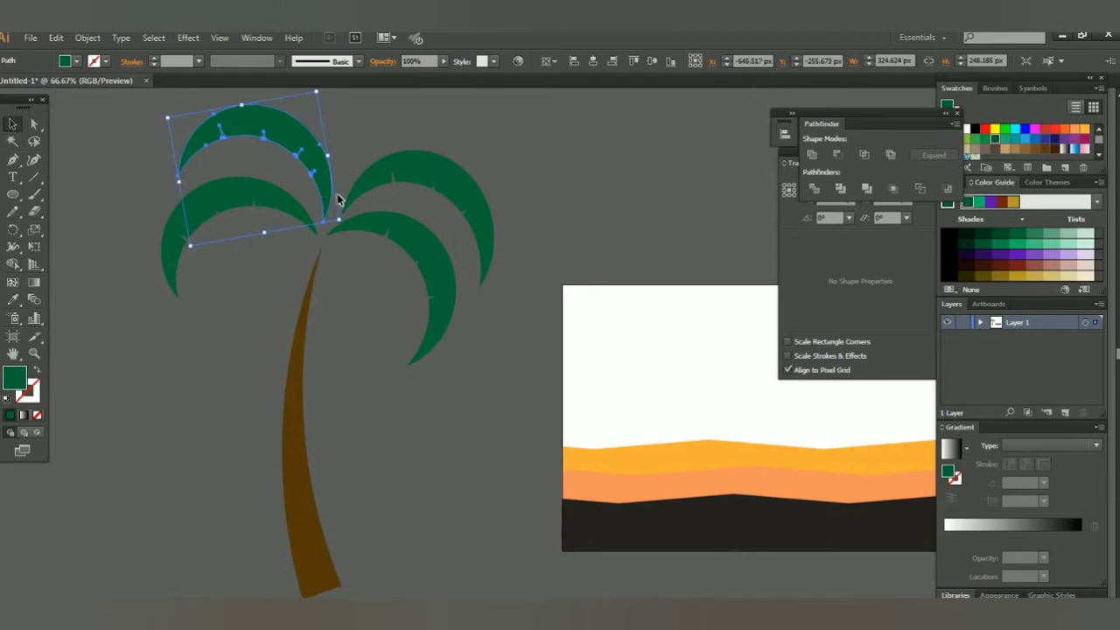
pyautogui.click(508, 138)
pyautogui.click(468, 197)
pyautogui.click(527, 158)
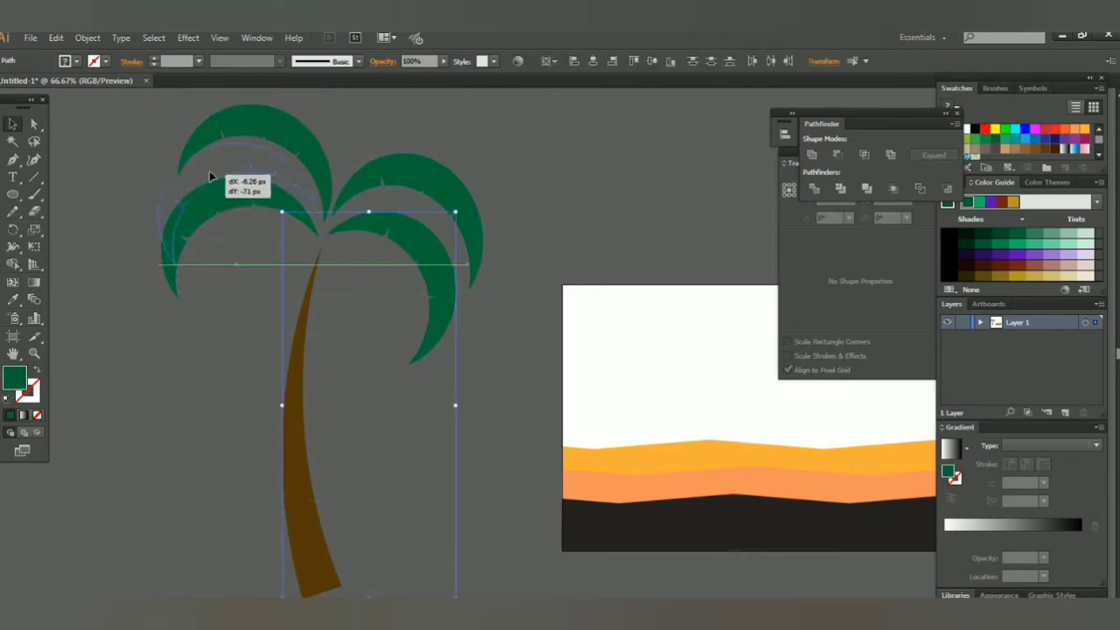
# Select all the fronds and the trunk and group them into one palm tree
pyautogui.click(228, 195)
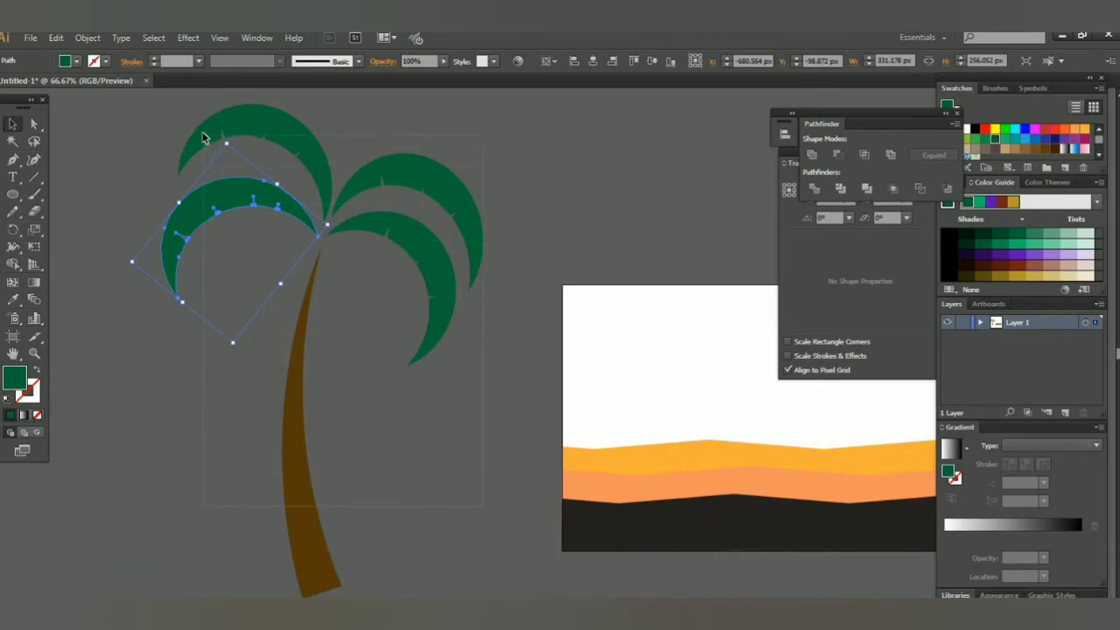
pyautogui.hotkey('ctrl', 'a')
pyautogui.rightClick(354, 154)
pyautogui.click(354, 230)
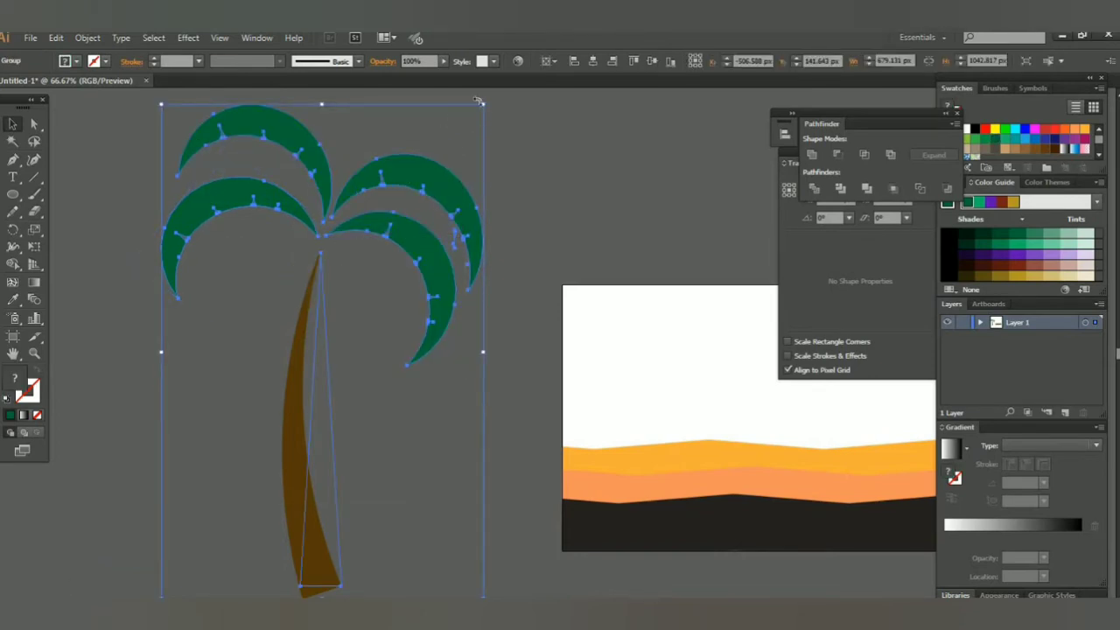
# Shrink the palm tree proportionally, move it up and right, and tilt it
pyautogui.moveTo(479, 102); pyautogui.dragTo(375, 269)
pyautogui.moveTo(299, 526); pyautogui.dragTo(327, 440)
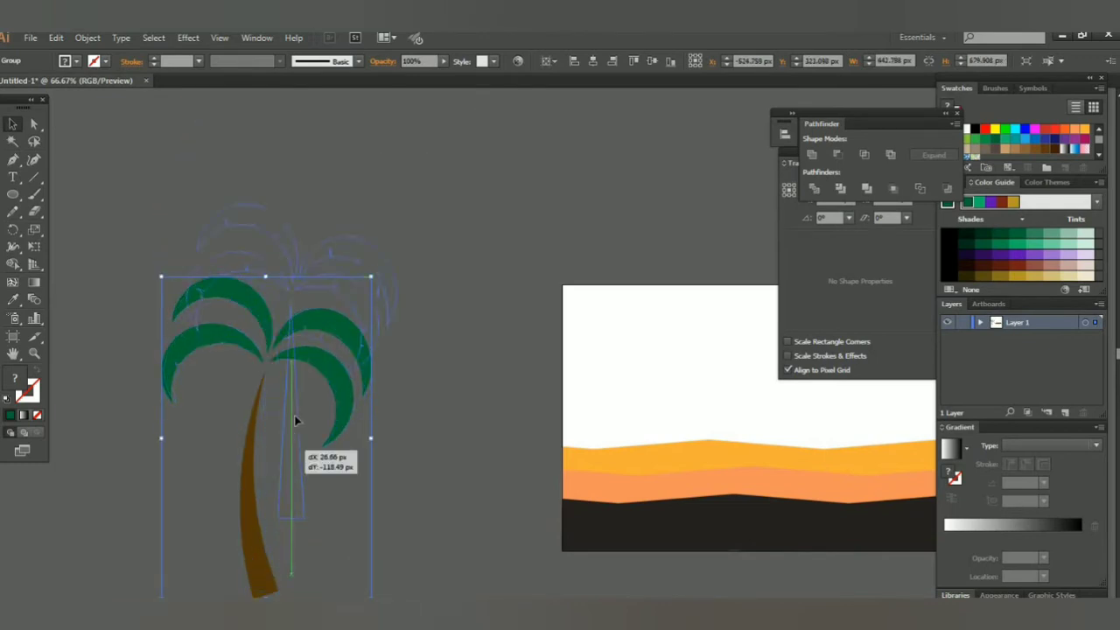
pyautogui.moveTo(395, 199); pyautogui.dragTo(341, 297)
pyautogui.click(289, 488)
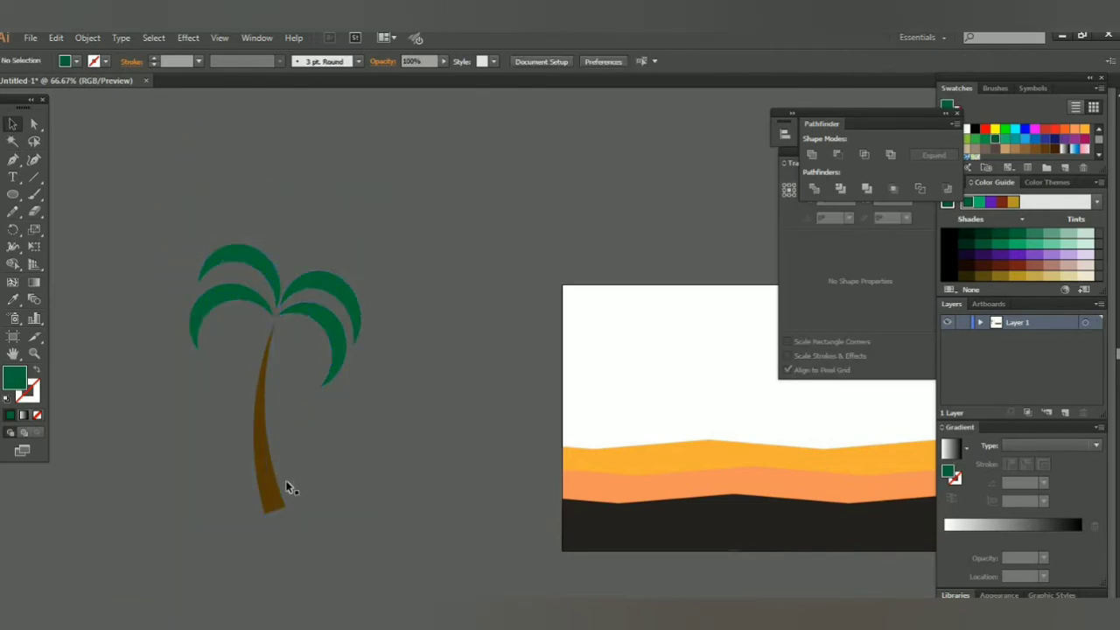
# Place a copy of the palm tree just to the right and shrink it proportionally
pyautogui.moveTo(260, 484); pyautogui.dragTo(327, 475)
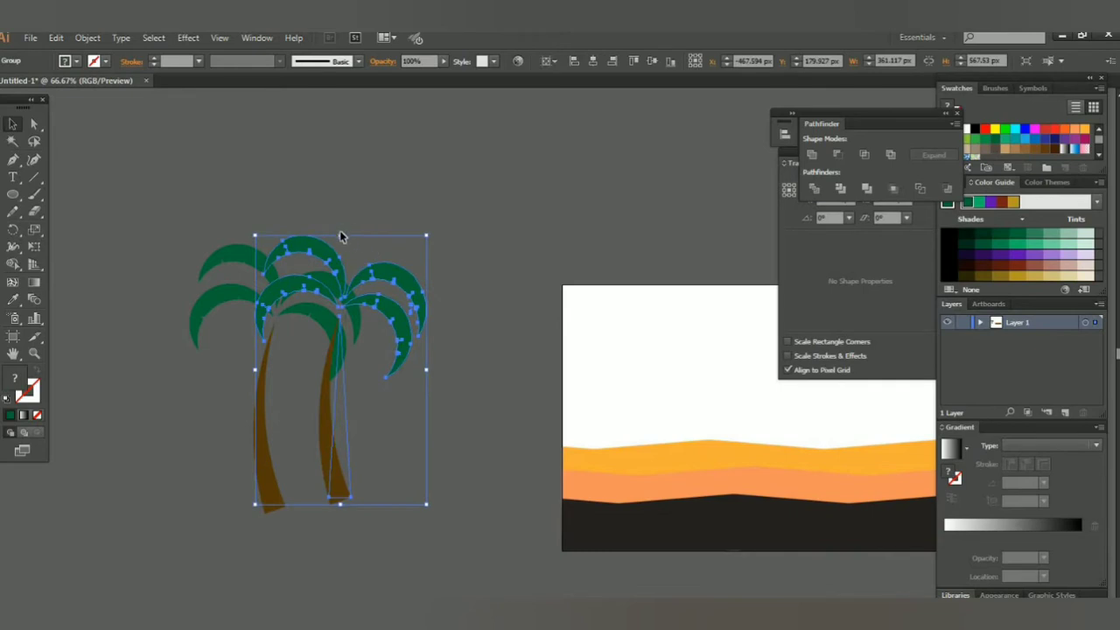
pyautogui.moveTo(342, 232); pyautogui.dragTo(432, 348)
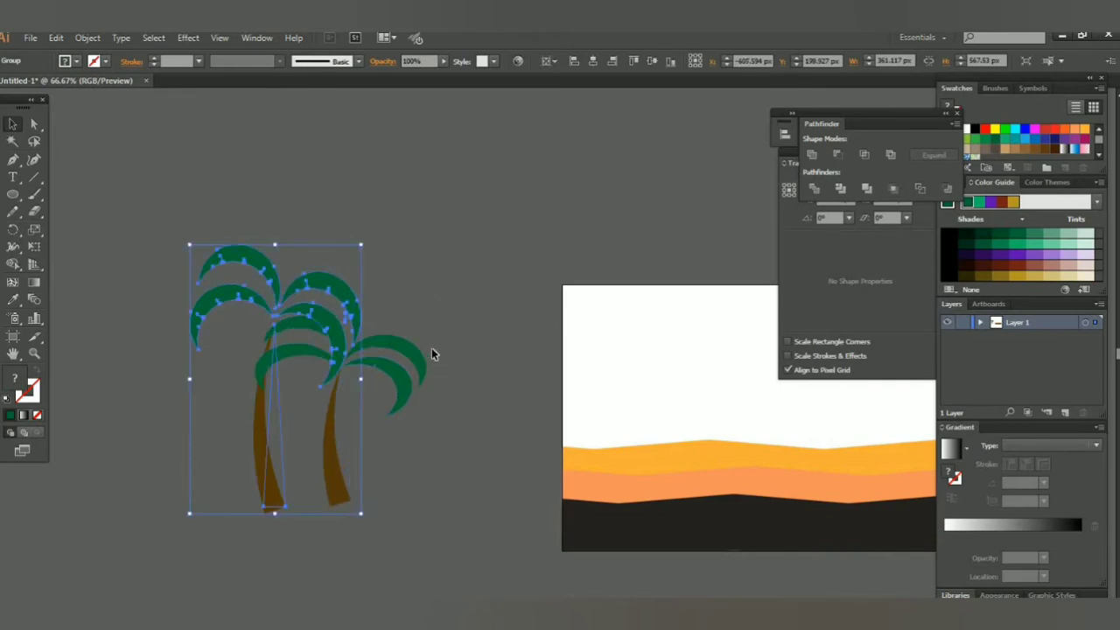
pyautogui.hotkey('ctrl', 'z')
pyautogui.moveTo(407, 273)
pyautogui.mouseDown()
pyautogui.moveTo(335, 449)
pyautogui.moveTo(340, 481)
pyautogui.mouseUp()
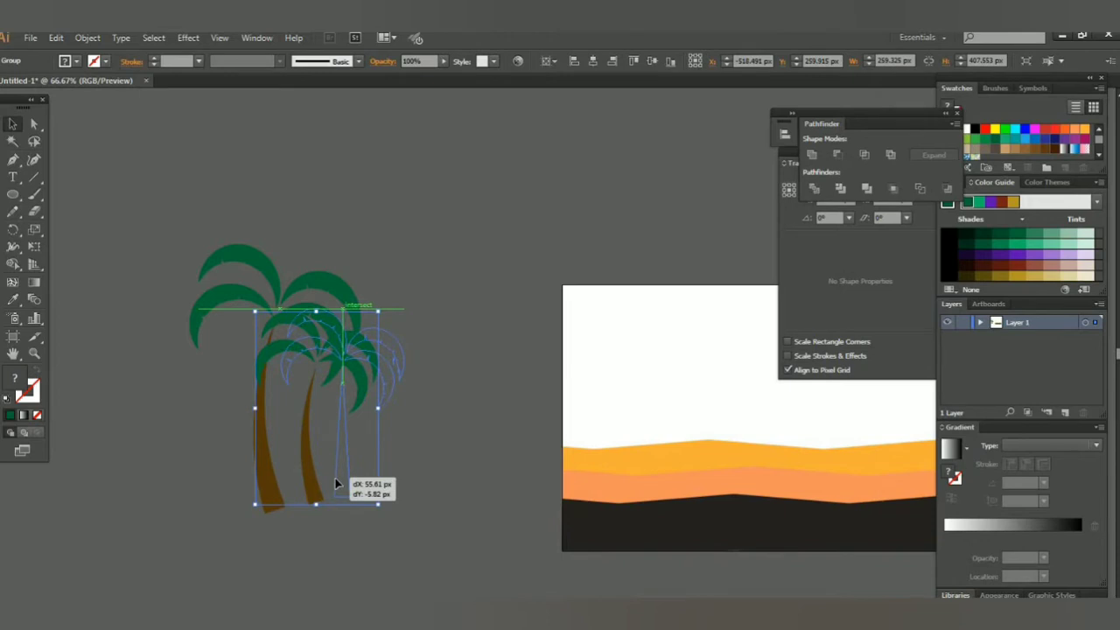
# Reflect the copy across the vertical axis, move it left of the big tree and tilt it left
pyautogui.click(88, 38)
pyautogui.moveTo(105, 111)
pyautogui.click(357, 108)
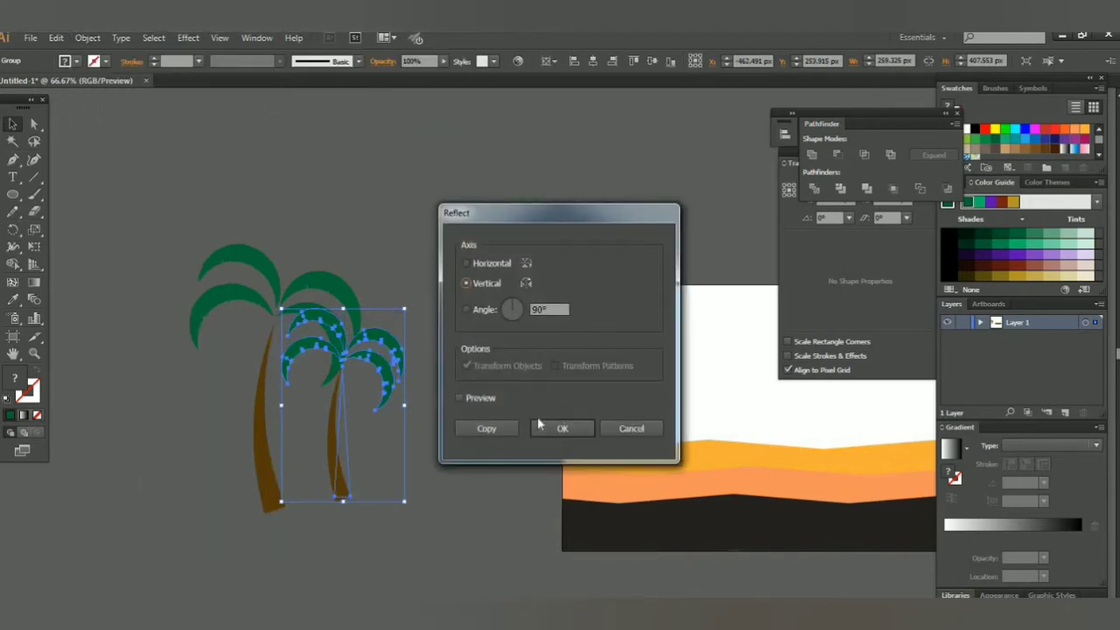
pyautogui.click(538, 427)
pyautogui.moveTo(333, 475); pyautogui.dragTo(180, 479)
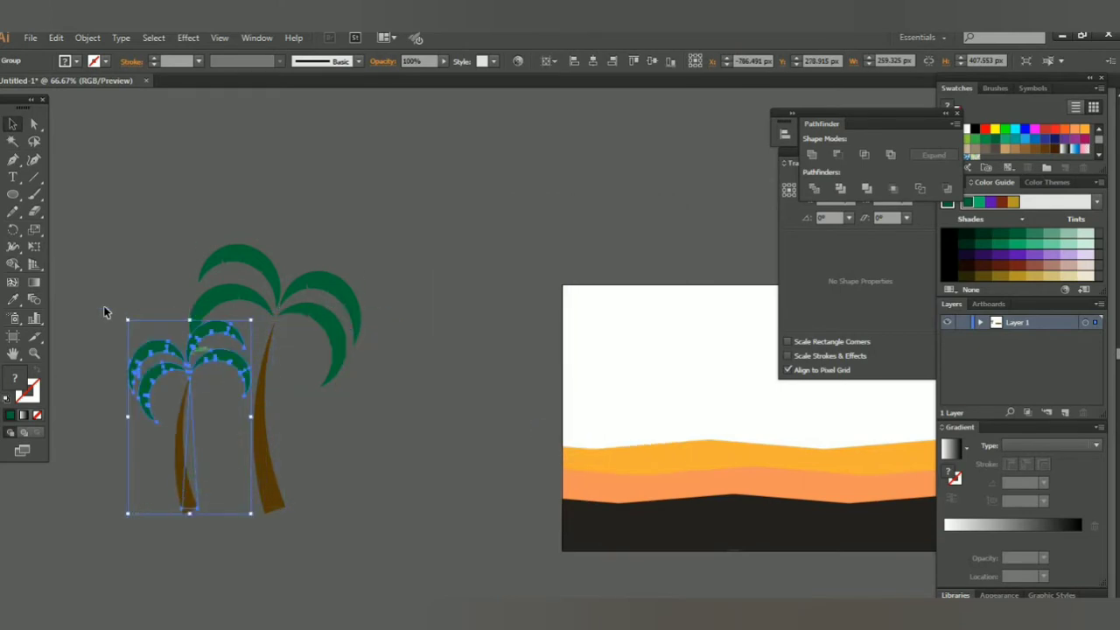
pyautogui.moveTo(123, 313); pyautogui.dragTo(91, 327)
pyautogui.click(366, 419)
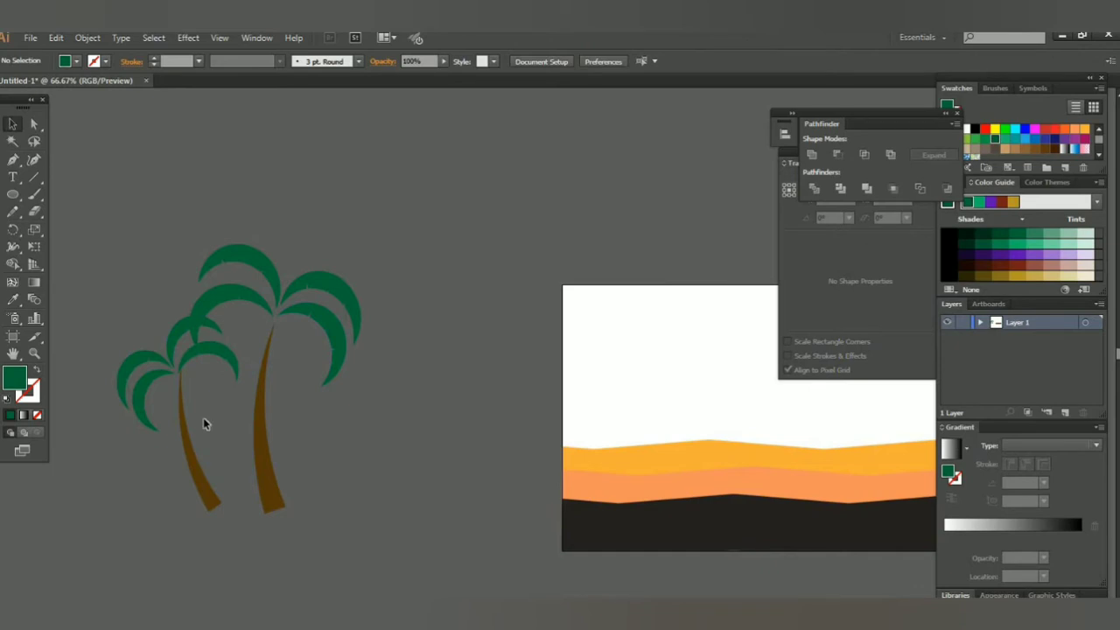
# Select the small left palm tree and flip it horizontally with Object > Transform > Reflect
pyautogui.doubleClick(201, 454)
pyautogui.doubleClick(127, 257)
pyautogui.doubleClick(191, 459)
pyautogui.click(201, 479)
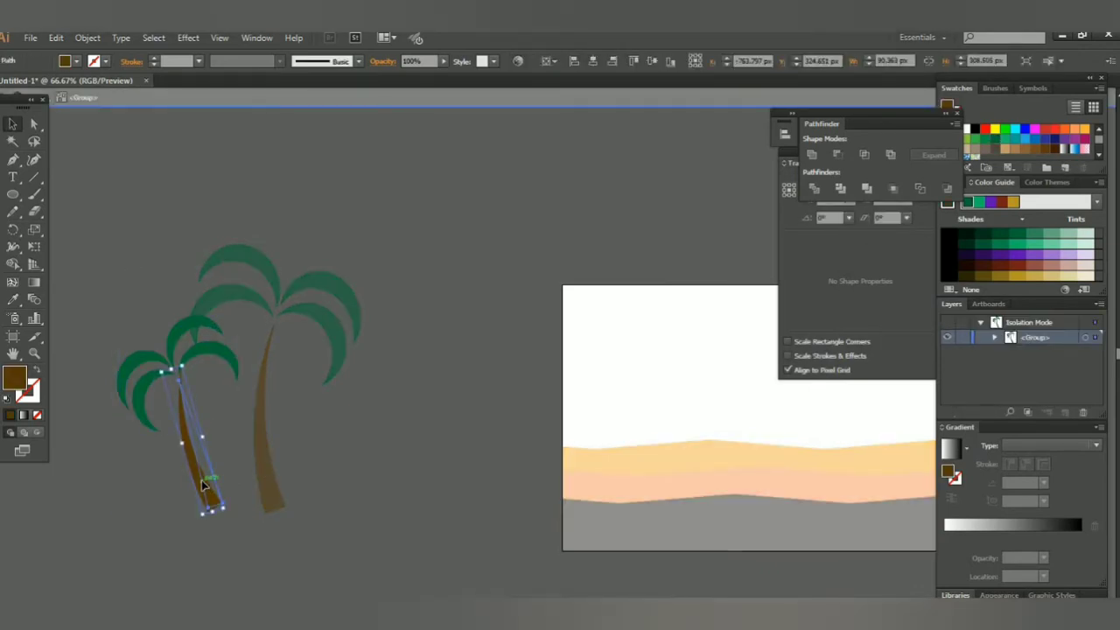
pyautogui.doubleClick(295, 471)
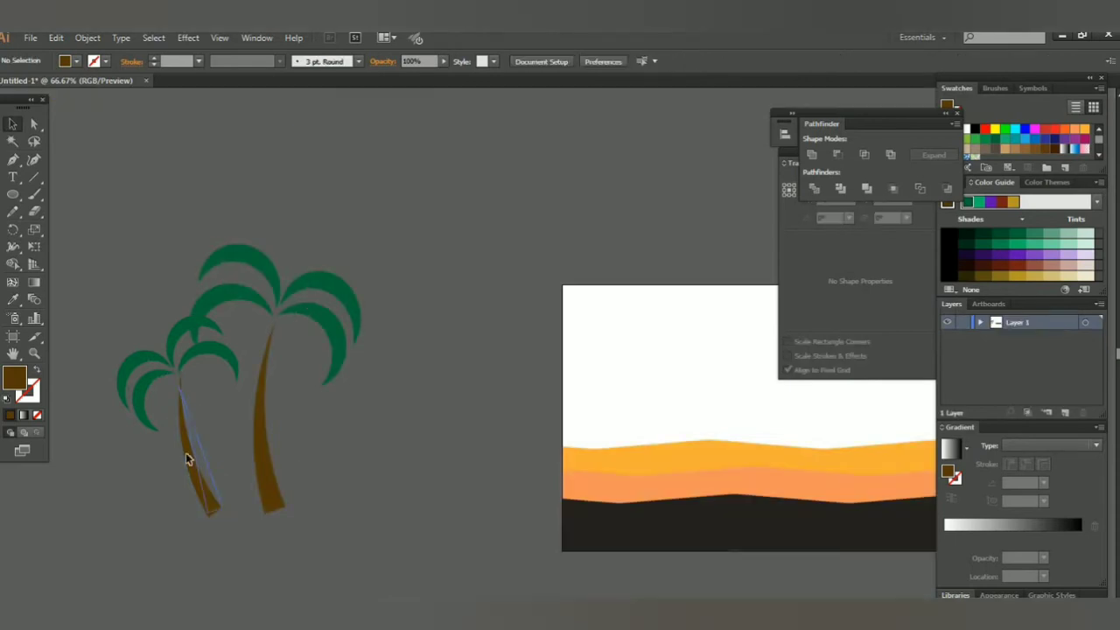
pyautogui.click(188, 457)
pyautogui.click(87, 38)
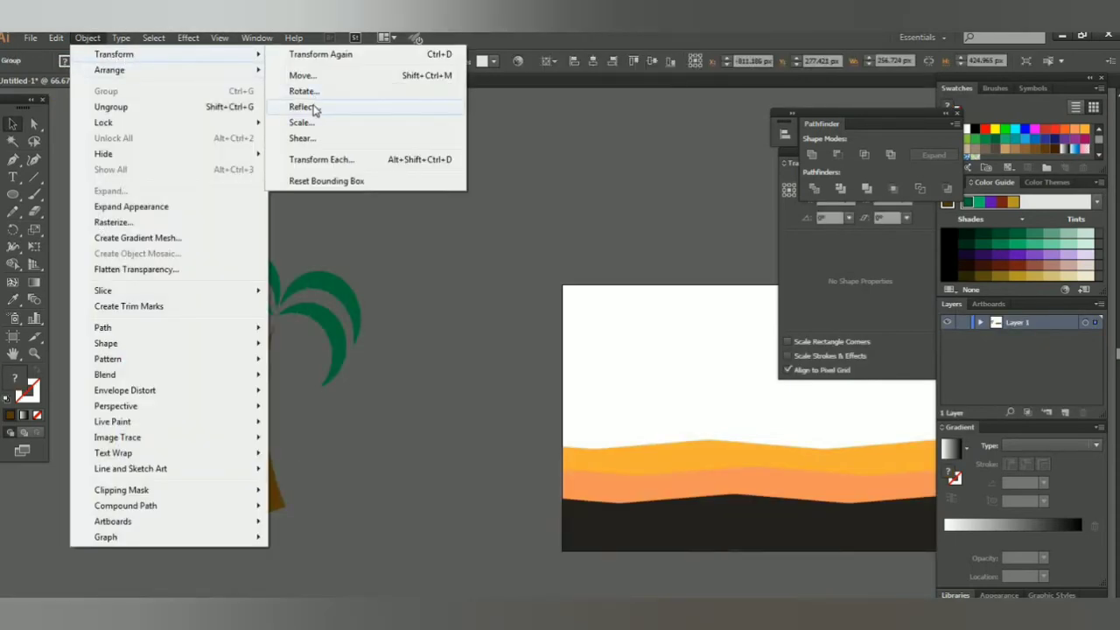
pyautogui.click(301, 105)
pyautogui.click(554, 426)
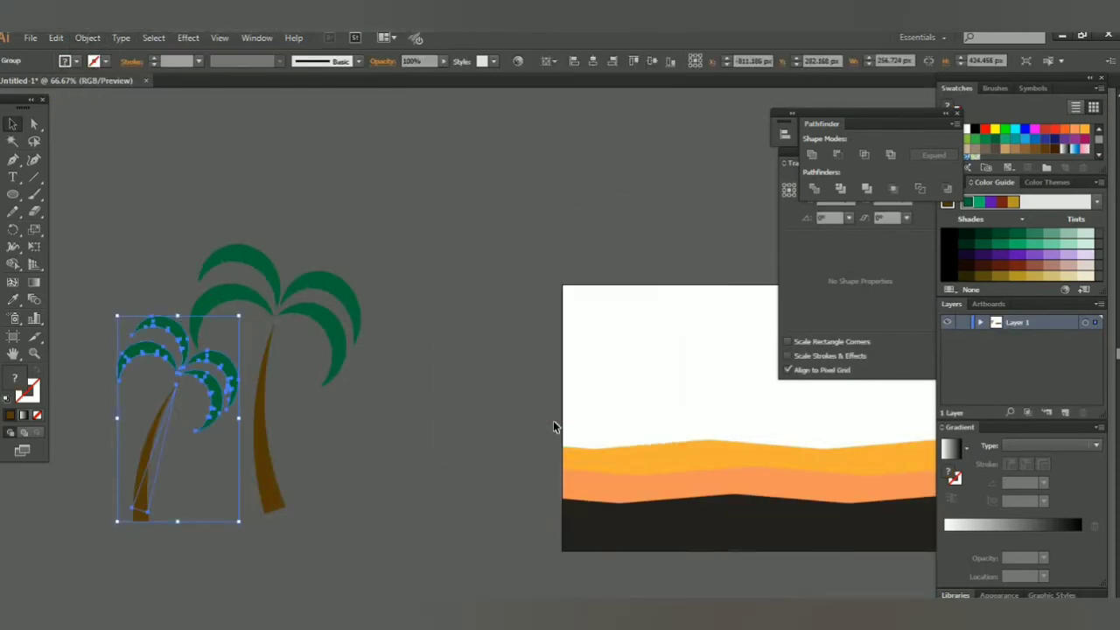
pyautogui.click(376, 455)
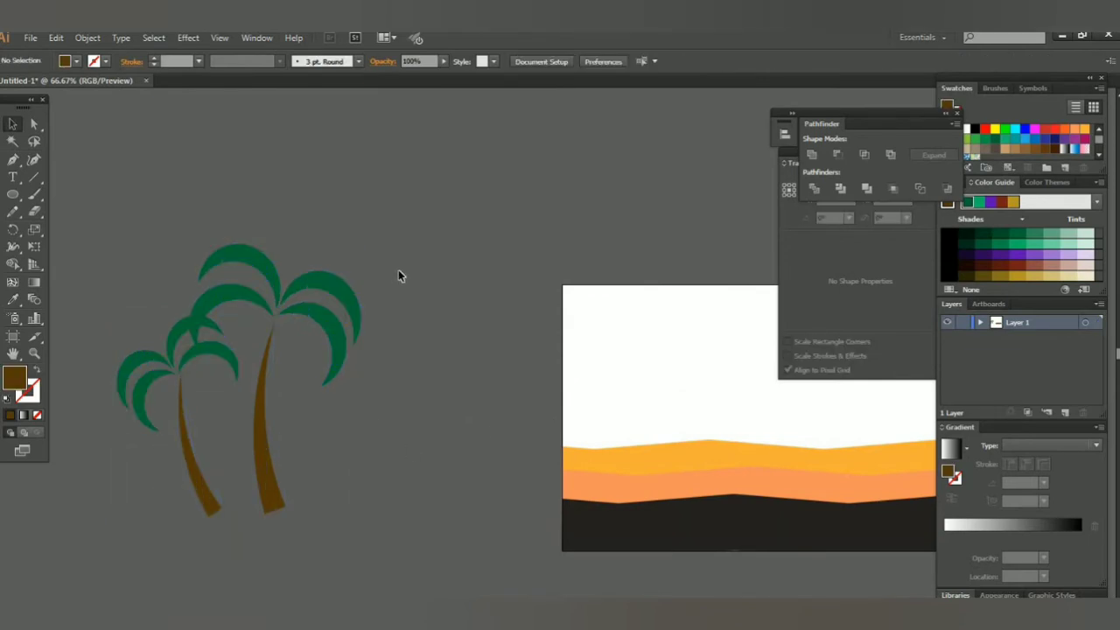
# Shrink the small left palm tree further
pyautogui.click(289, 302)
pyautogui.click(191, 517)
pyautogui.moveTo(190, 517)
pyautogui.mouseDown()
pyautogui.moveTo(133, 315)
pyautogui.moveTo(145, 343)
pyautogui.mouseUp()
pyautogui.click(341, 368)
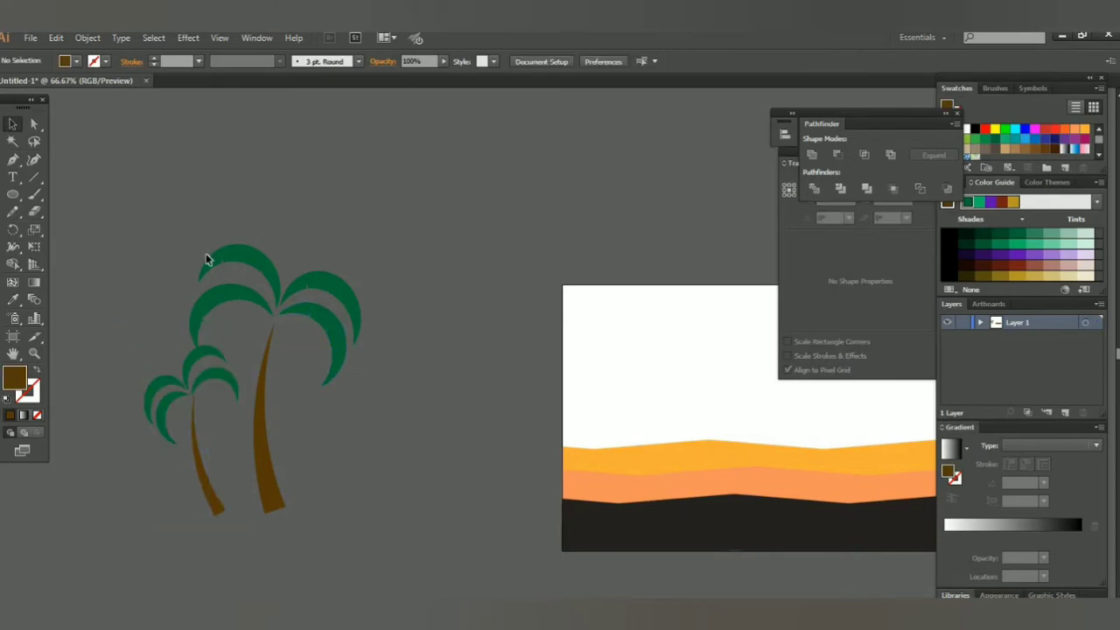
# Select both palm trees and group them into one
pyautogui.moveTo(363, 497); pyautogui.dragTo(201, 520)
pyautogui.rightClick(273, 480)
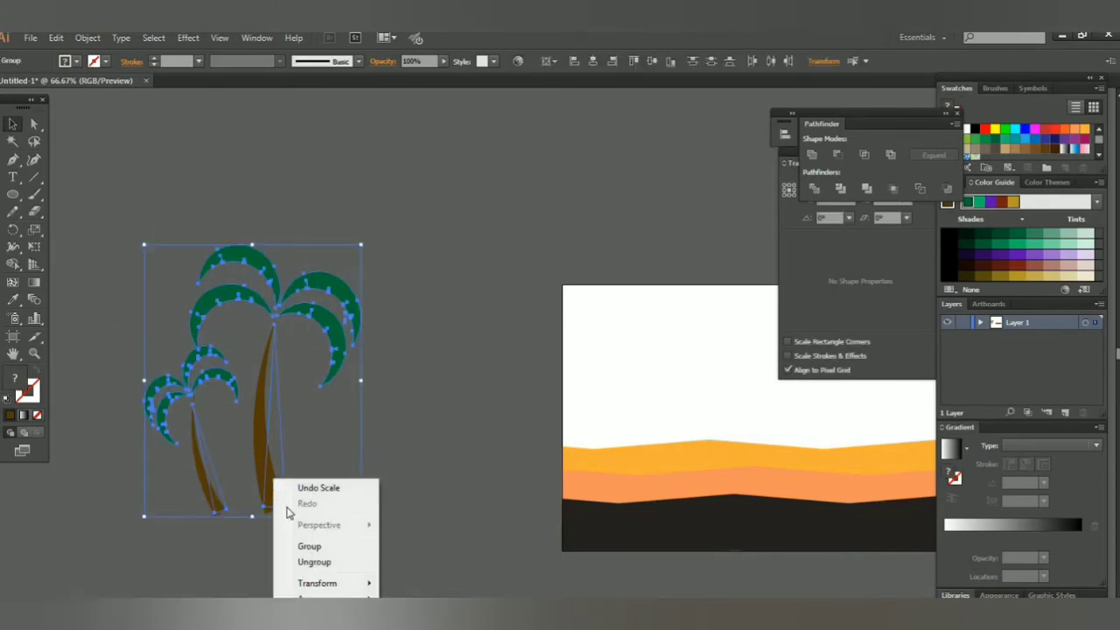
pyautogui.click(307, 546)
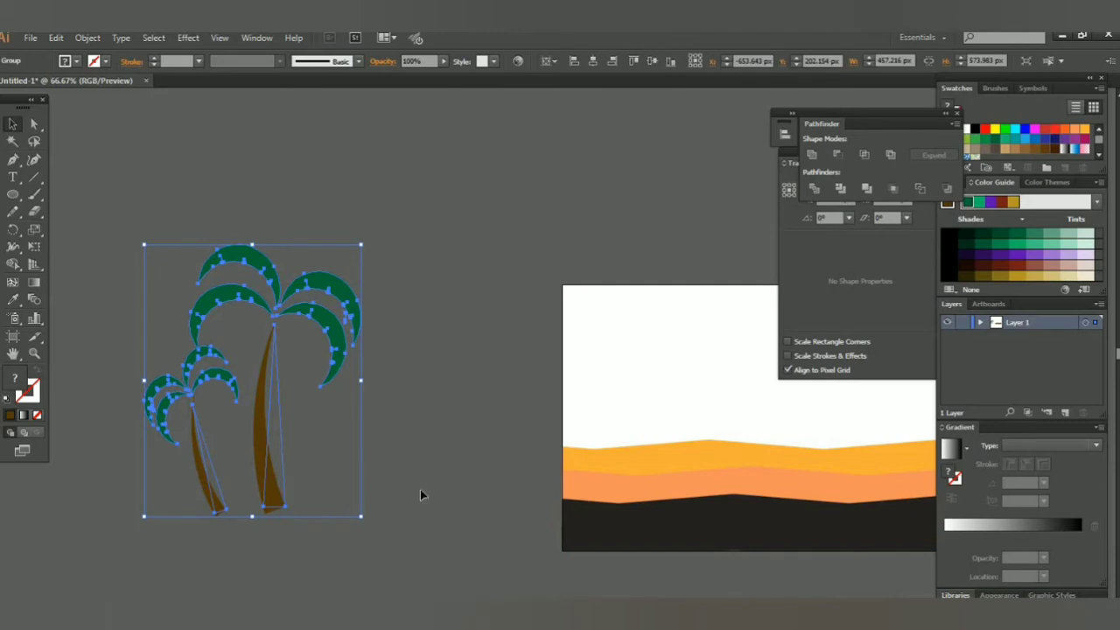
pyautogui.moveTo(195, 467); pyautogui.dragTo(613, 496)
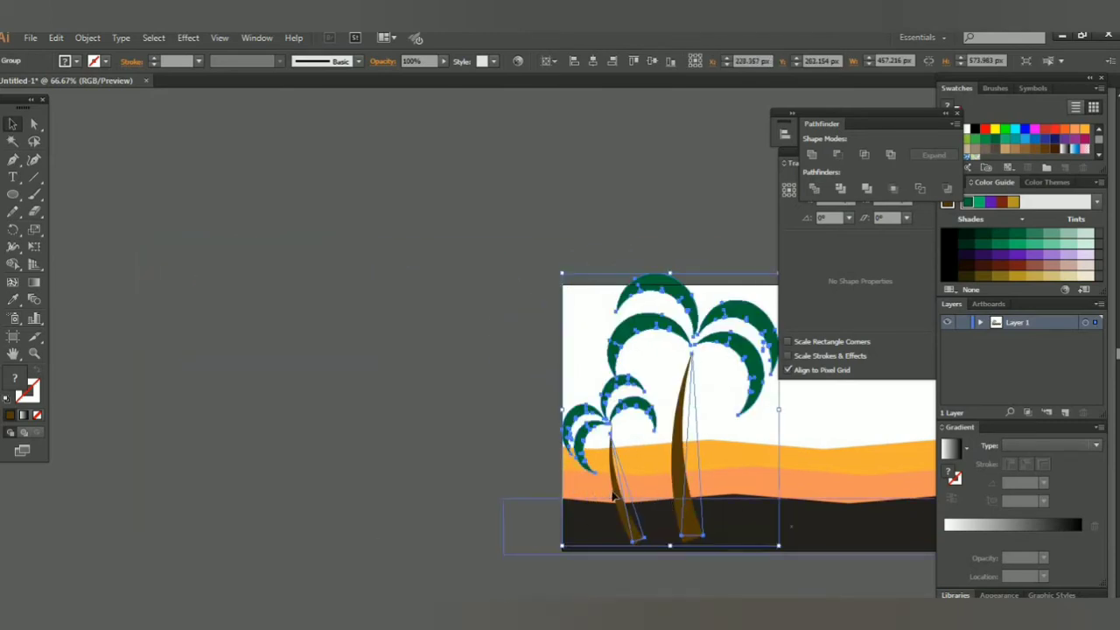
pyautogui.click(13, 353)
pyautogui.moveTo(770, 425); pyautogui.dragTo(421, 349)
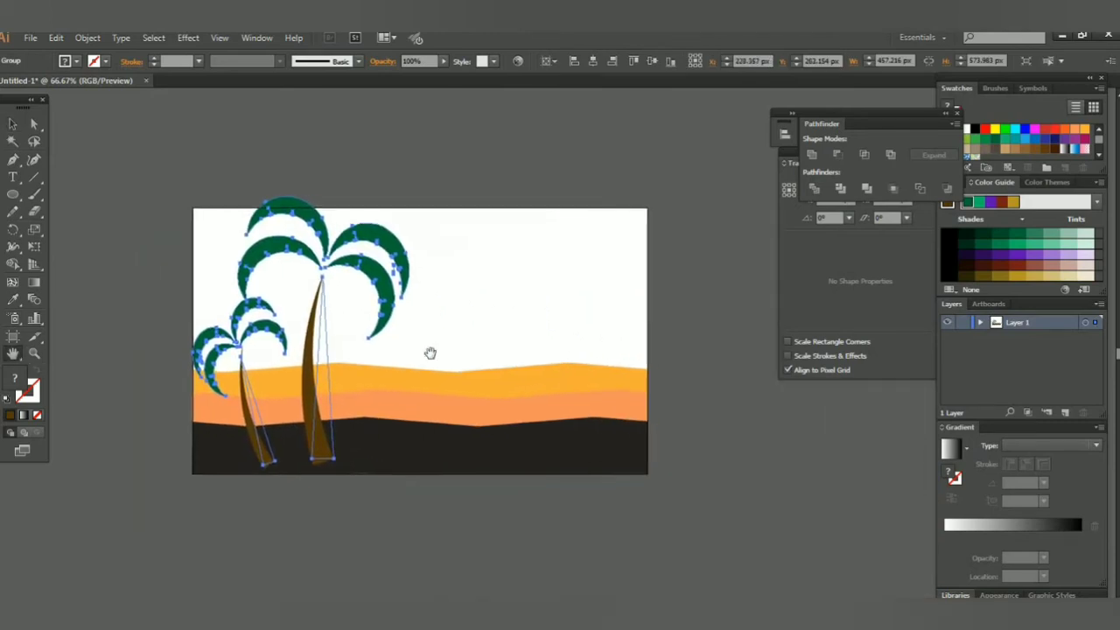
pyautogui.scroll(2, 322, 221)
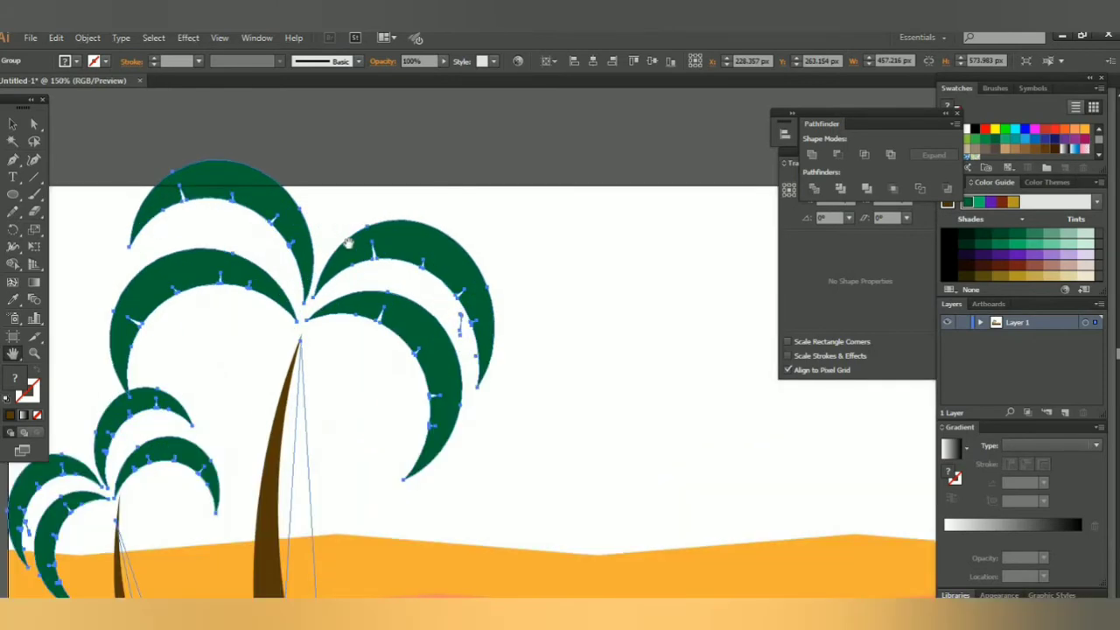
pyautogui.click(13, 125)
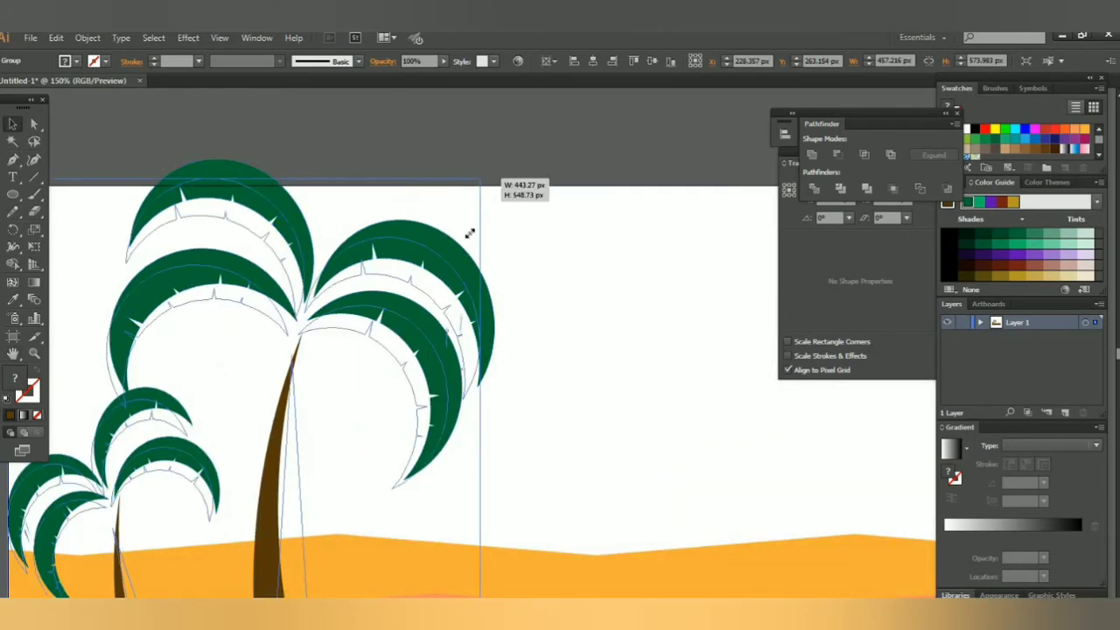
pyautogui.moveTo(496, 162); pyautogui.dragTo(345, 346)
pyautogui.scroll(-2, 490, 250)
pyautogui.scroll(-1, 229, 505)
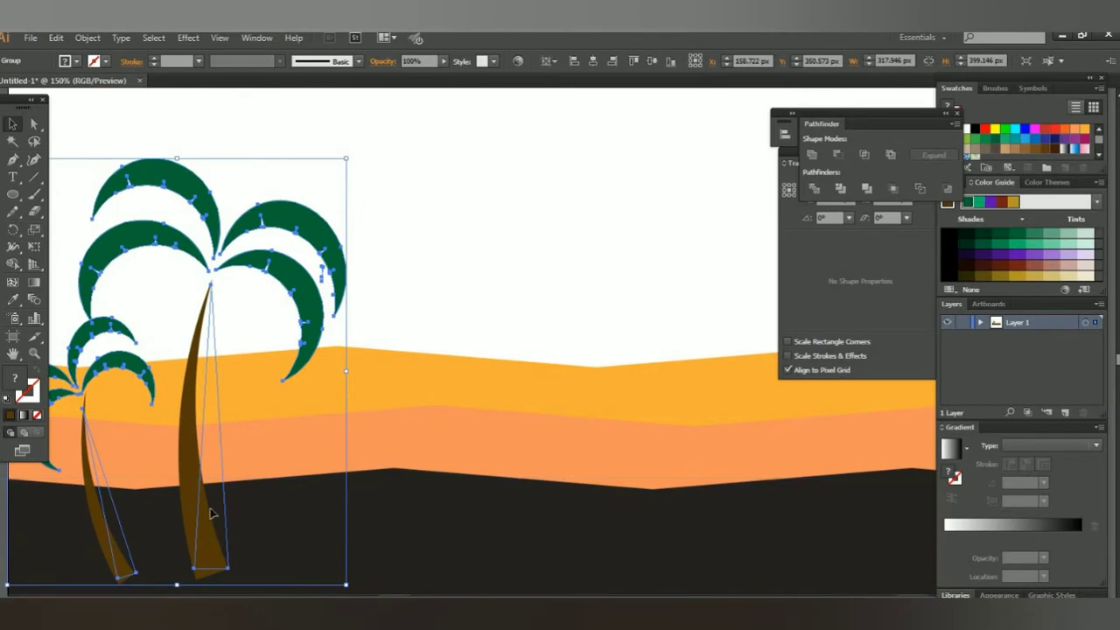
pyautogui.moveTo(230, 506); pyautogui.dragTo(249, 468)
pyautogui.scroll(1, 476, 248)
pyautogui.scroll(-1, 475, 249)
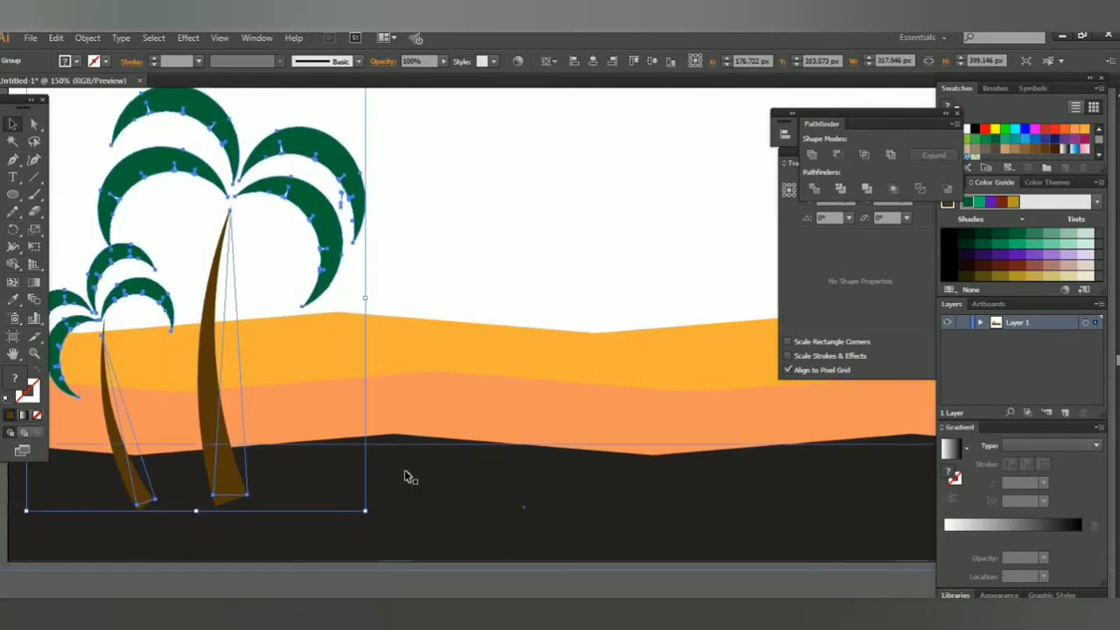
pyautogui.press('space')
pyautogui.moveTo(398, 442); pyautogui.dragTo(432, 462)
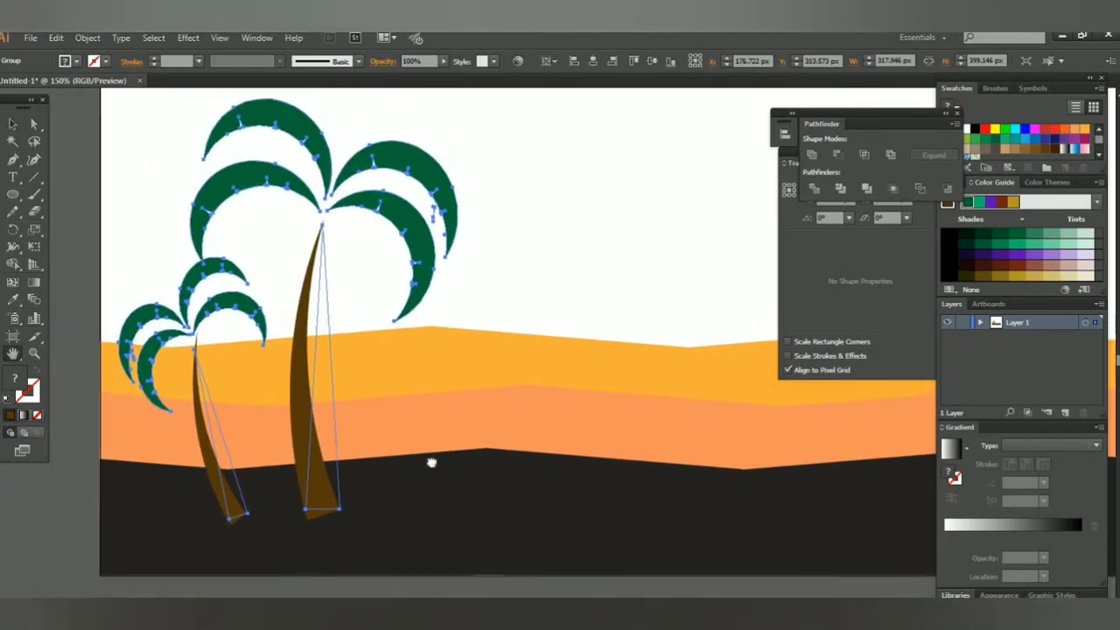
pyautogui.hotkey('ctrl', '1')
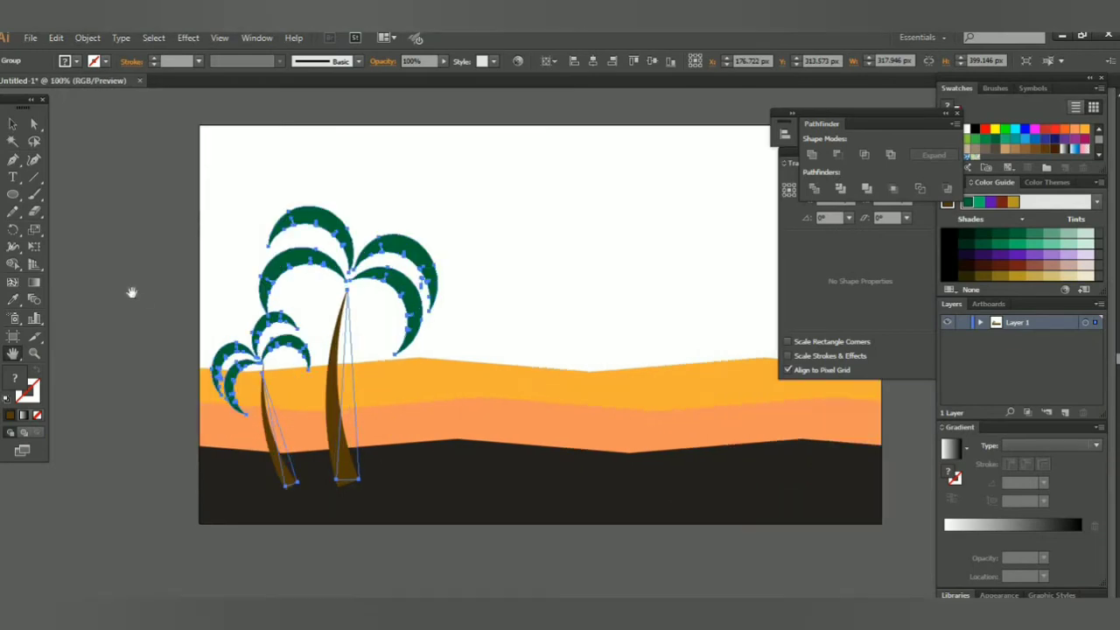
pyautogui.press('v')
pyautogui.click(150, 195)
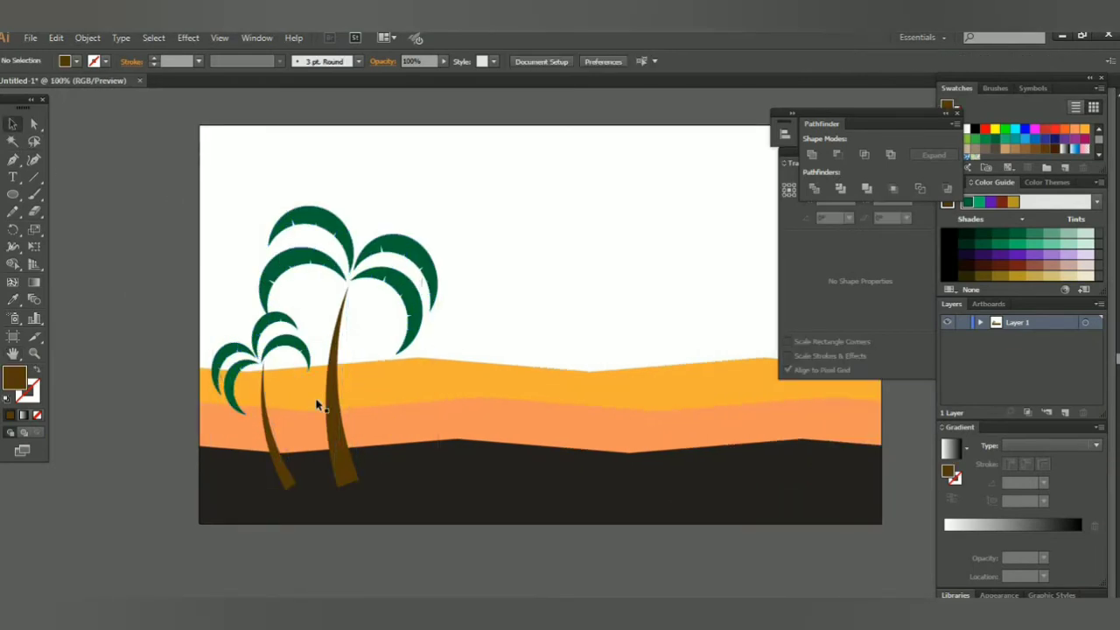
pyautogui.doubleClick(269, 431)
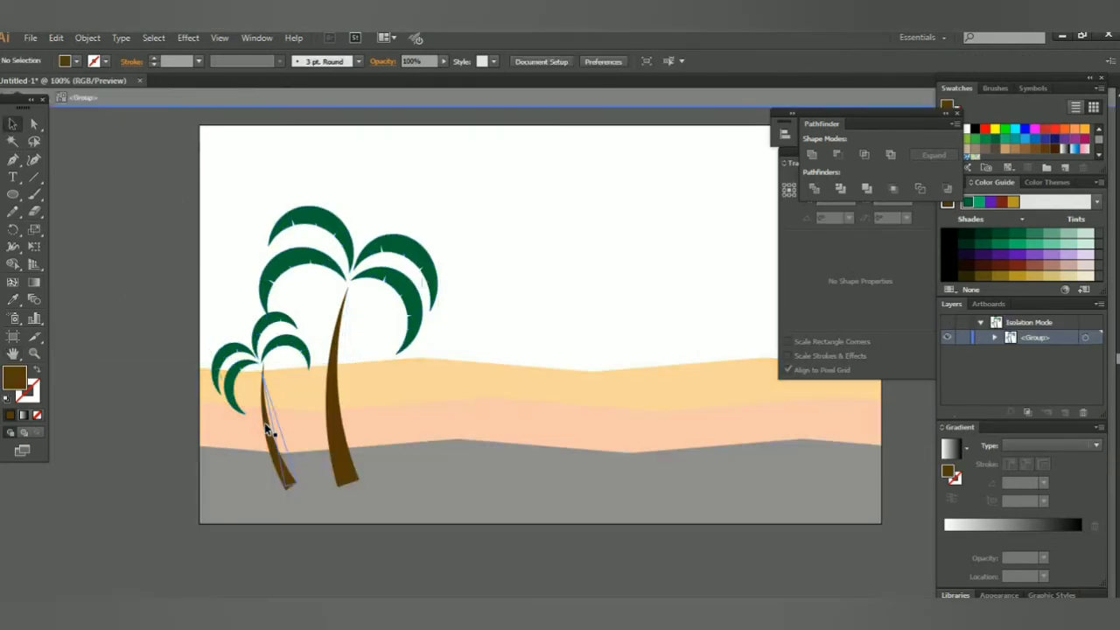
pyautogui.doubleClick(269, 431)
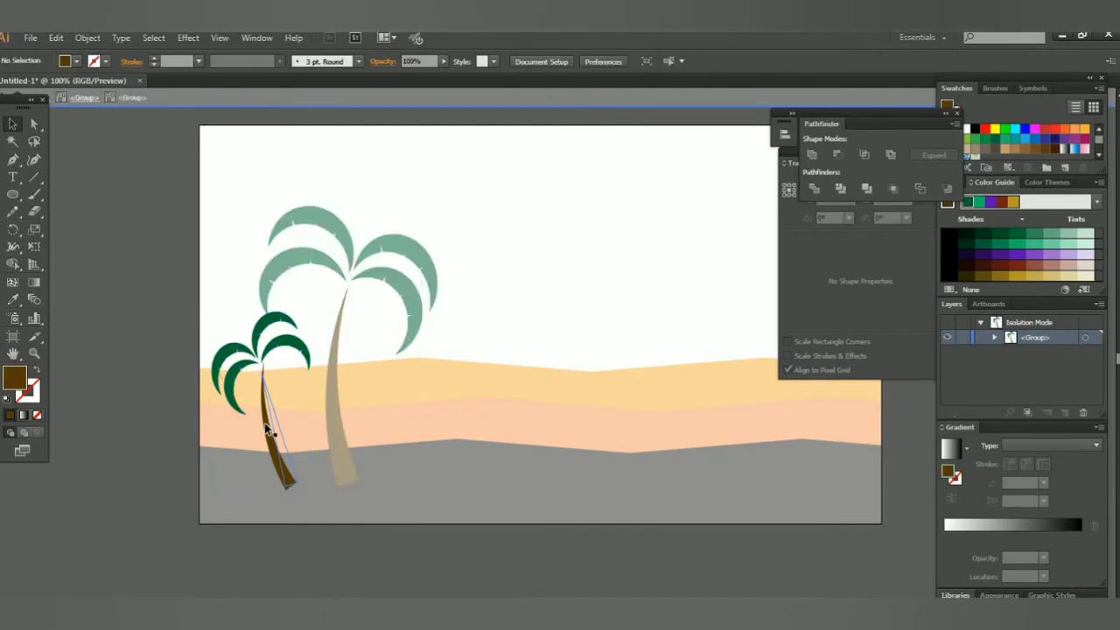
pyautogui.press('Escape')
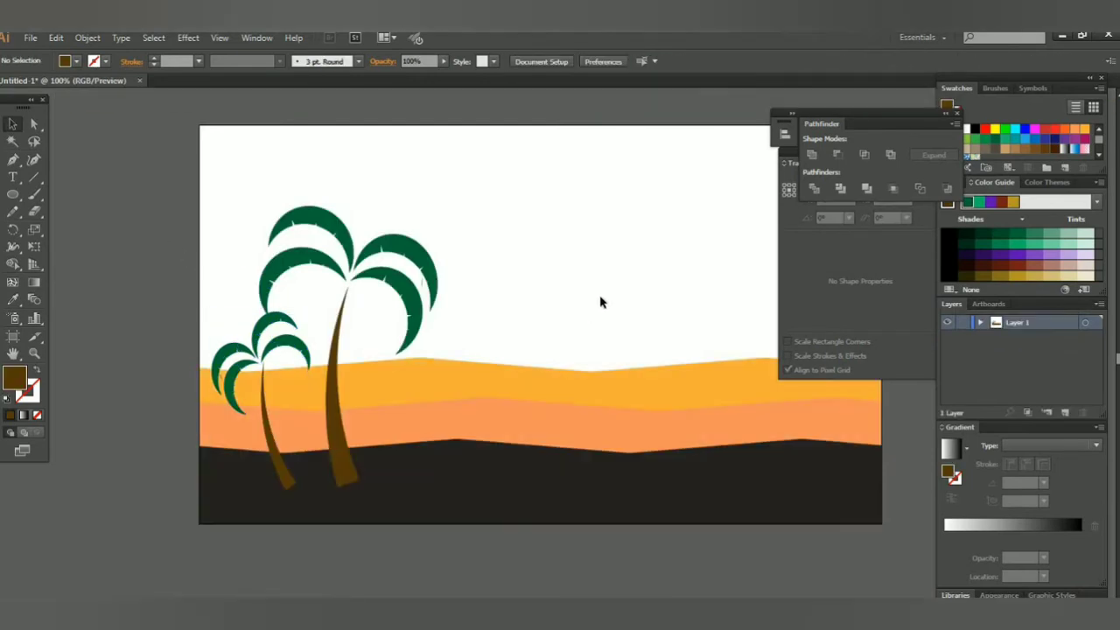
pyautogui.scroll(-2, 578, 293)
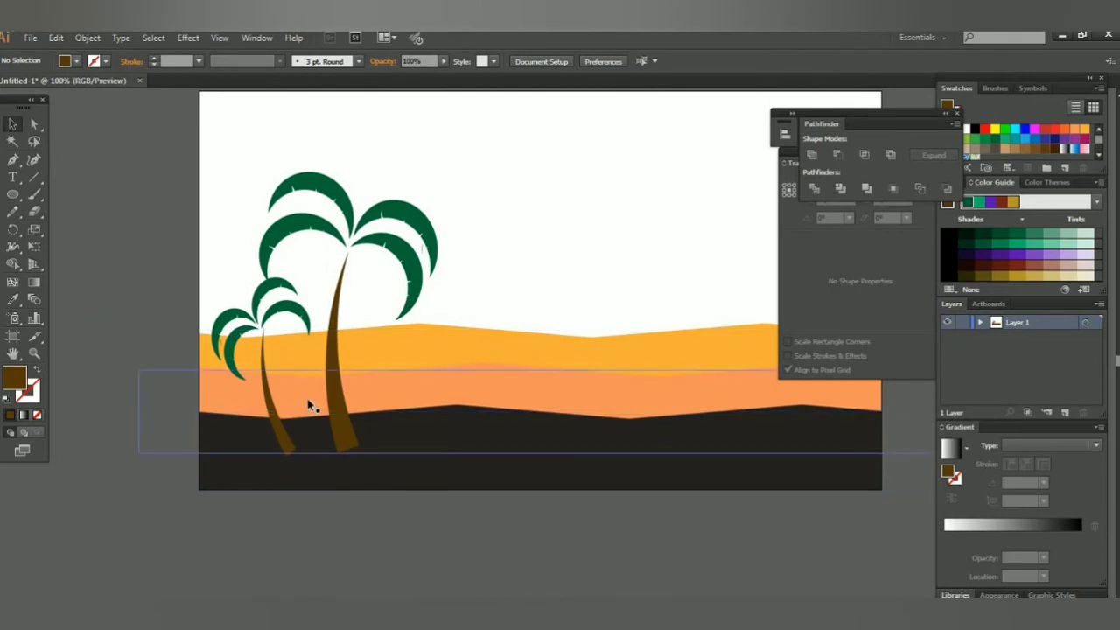
pyautogui.scroll(5, 573, 258)
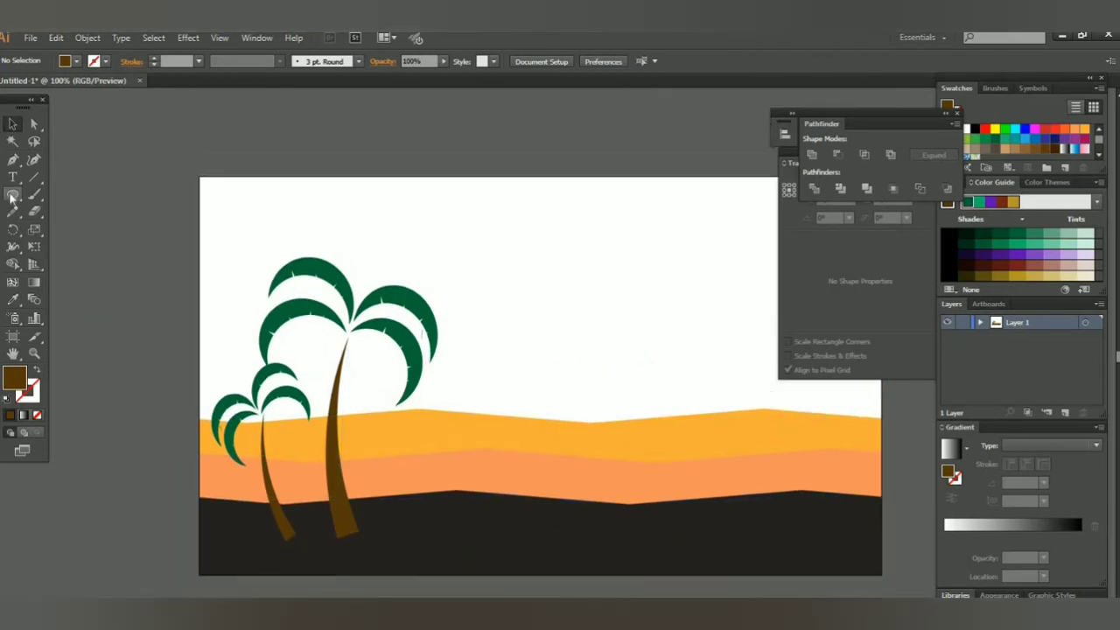
# Draw a circle to the right of the artboard with the Ellipse Tool
pyautogui.moveTo(11, 197); pyautogui.dragTo(53, 228)
pyautogui.scroll(-1, 105, 167)
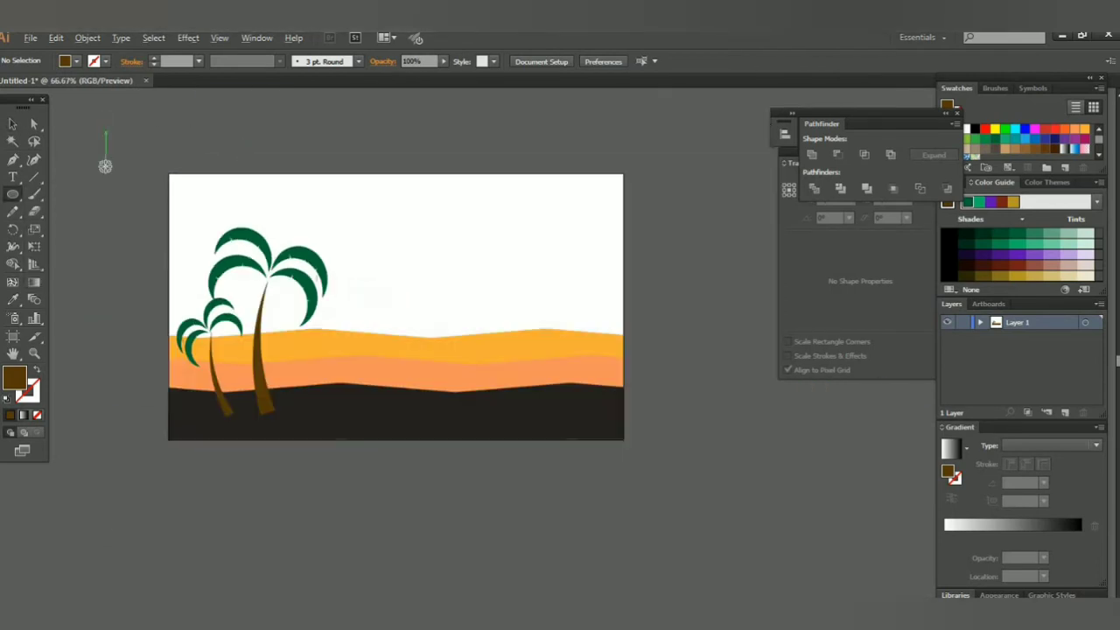
pyautogui.moveTo(666, 346); pyautogui.dragTo(863, 543)
pyautogui.click(765, 420)
pyautogui.press('Escape')
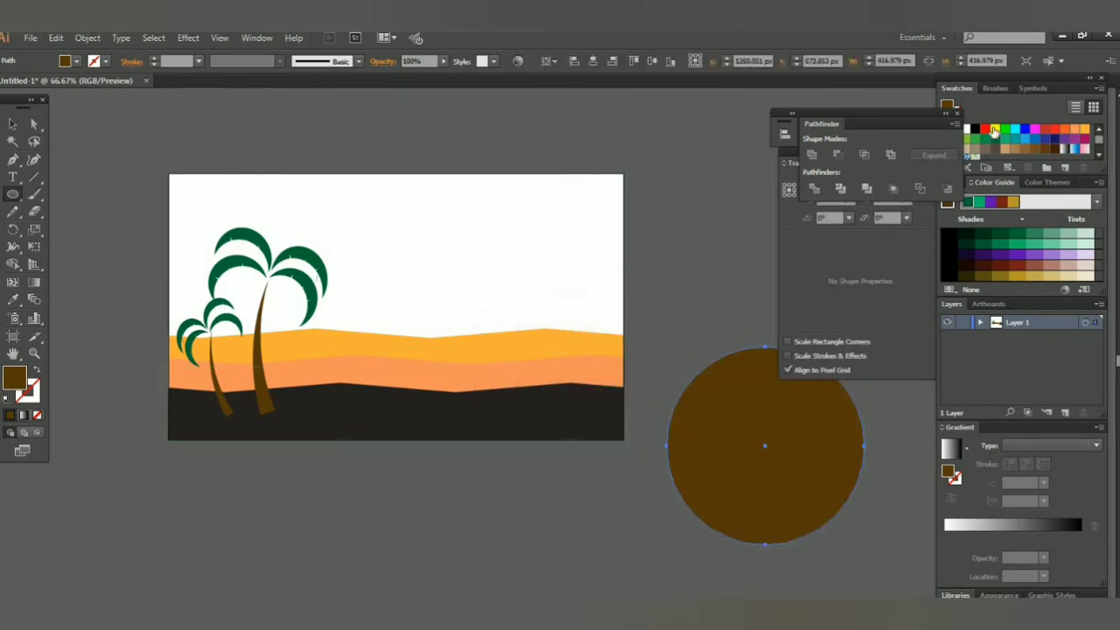
# Tone the yellow swatch to golden RGB 214, 173, 39 and draw a rectangle over the circle's lower half
pyautogui.doubleClick(995, 129)
pyautogui.moveTo(600, 333)
pyautogui.mouseDown()
pyautogui.moveTo(578, 335)
pyautogui.moveTo(586, 362)
pyautogui.mouseUp()
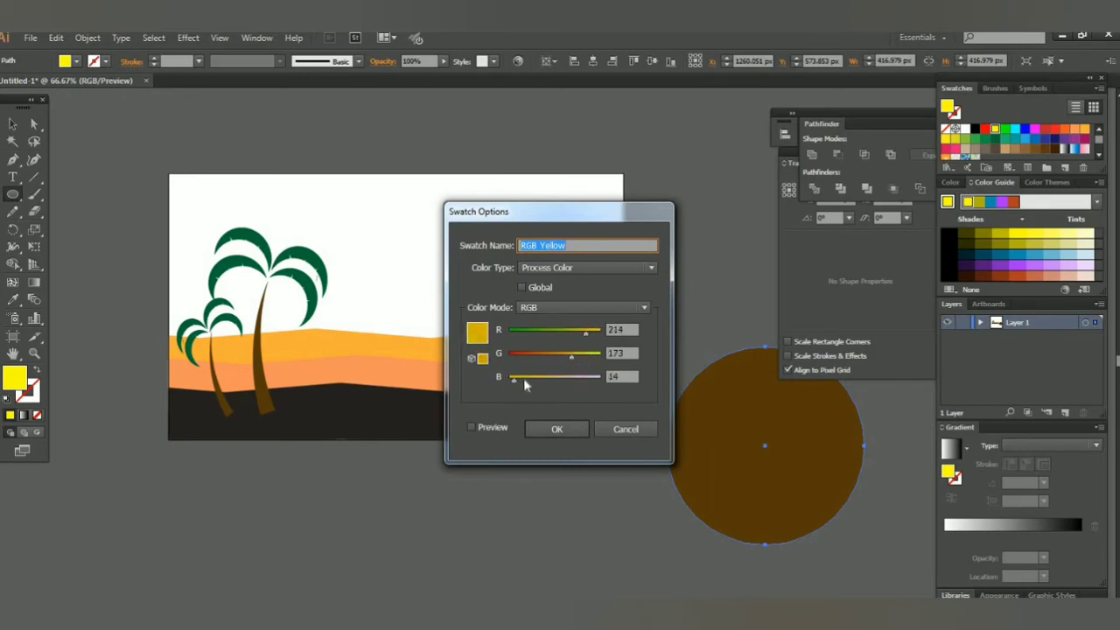
pyautogui.click(555, 428)
pyautogui.moveTo(12, 200); pyautogui.dragTo(79, 191)
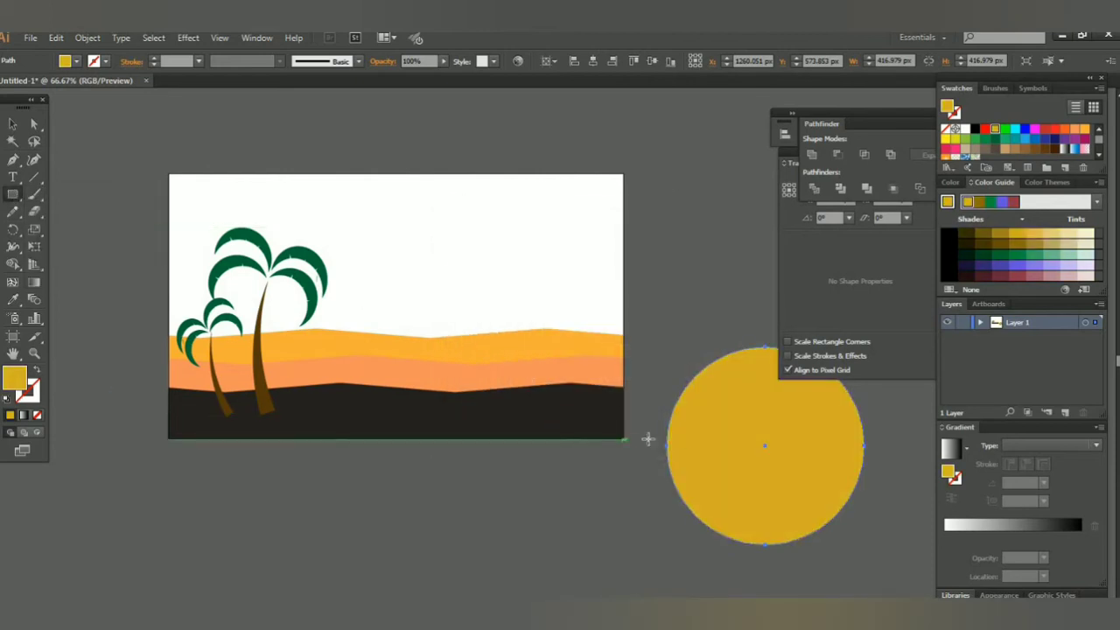
pyautogui.moveTo(658, 446); pyautogui.dragTo(905, 525)
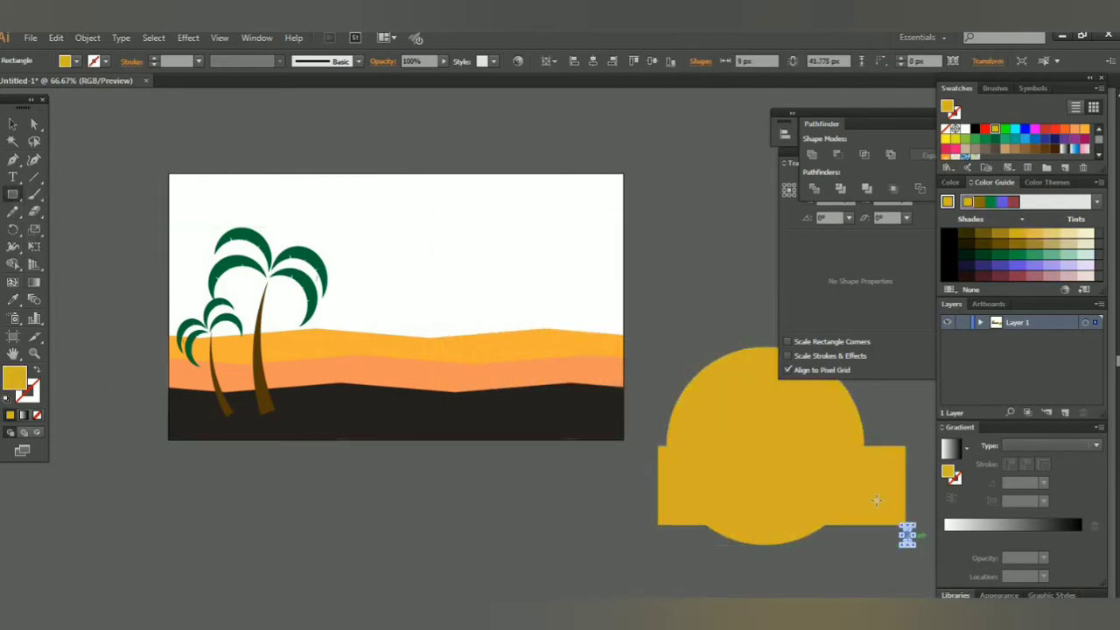
# Stretch the rectangle below the circle, then Shape Builder-erase it along with the circle's lower half
pyautogui.press('v')
pyautogui.click(761, 490)
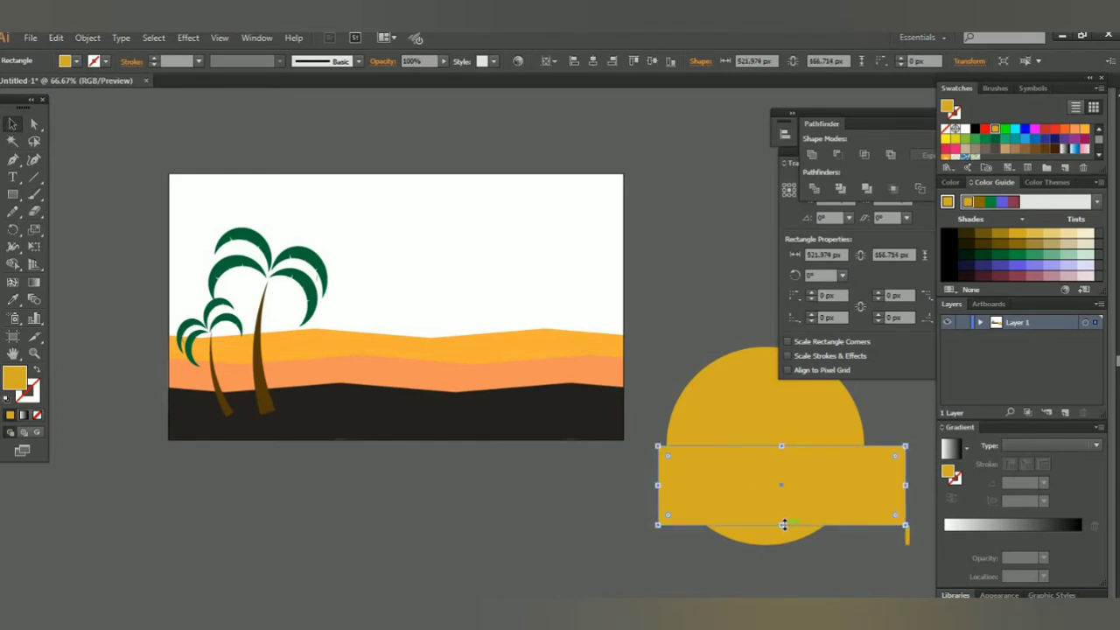
pyautogui.moveTo(783, 525); pyautogui.dragTo(782, 548)
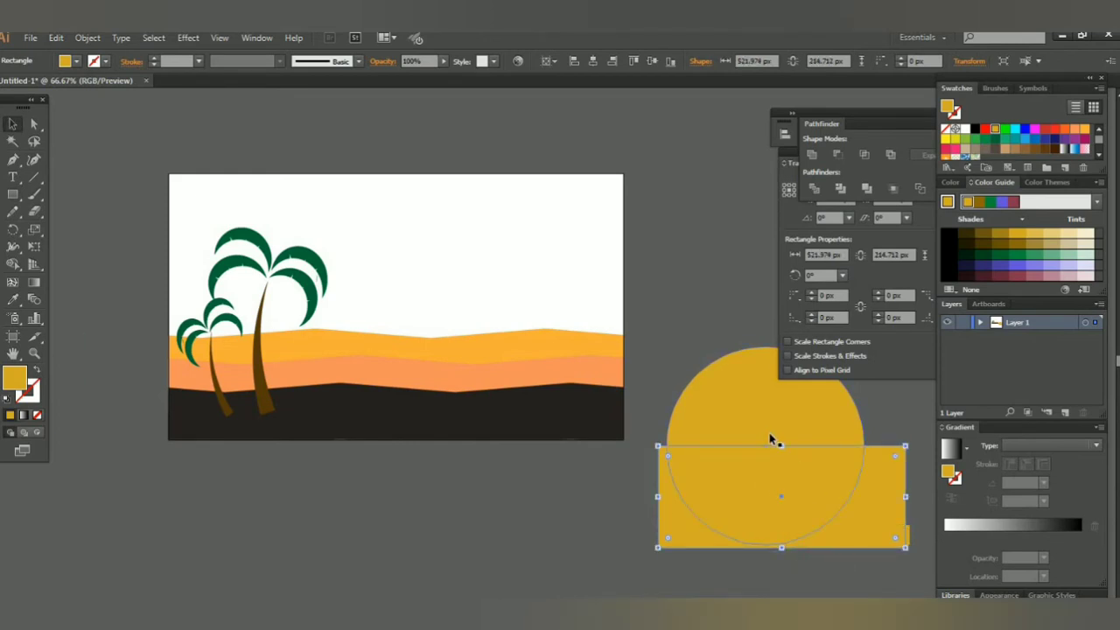
pyautogui.keyDown('shift'); pyautogui.click(777, 497); pyautogui.keyUp('shift')
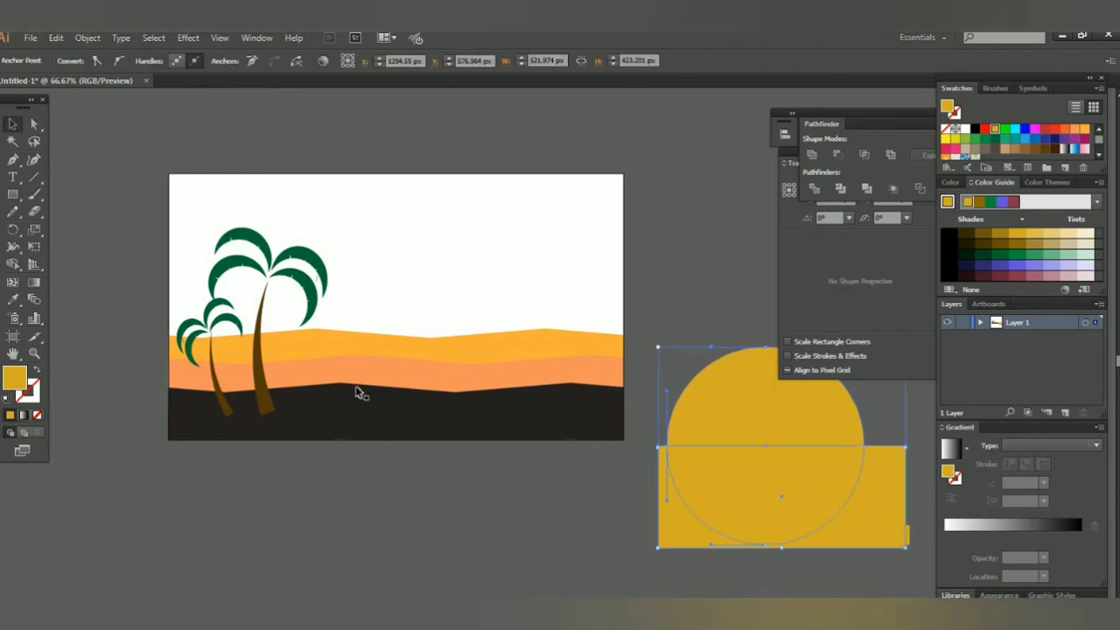
pyautogui.click(11, 263)
pyautogui.moveTo(635, 497)
pyautogui.mouseDown()
pyautogui.moveTo(913, 559)
pyautogui.moveTo(910, 549)
pyautogui.mouseUp()
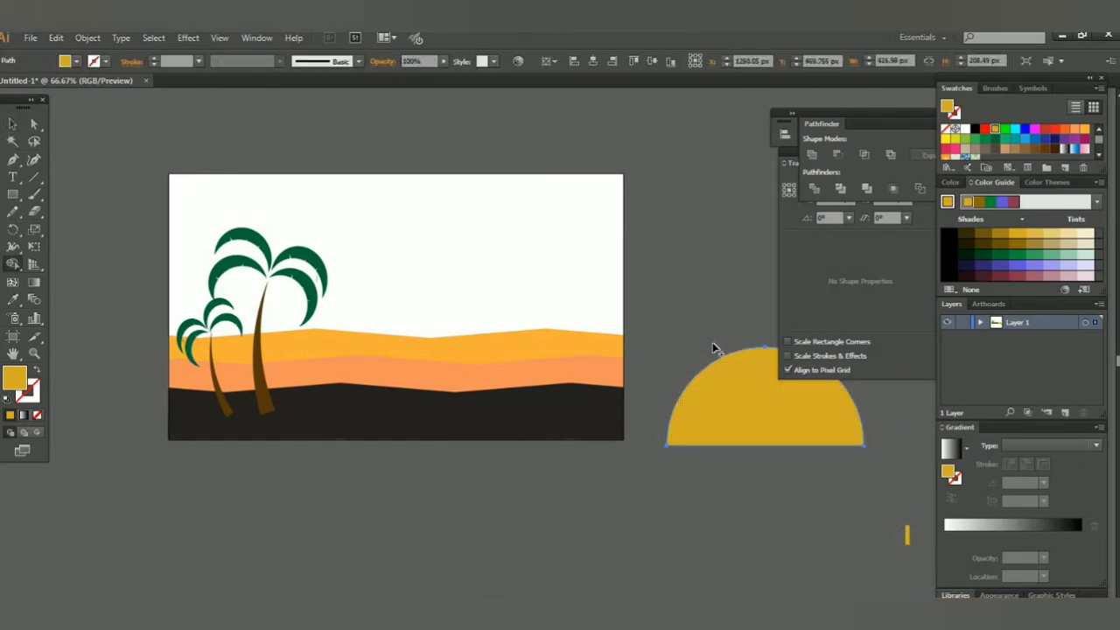
# Move the half sun toward the artboard and draw a thin triangle over its left side
pyautogui.press('v')
pyautogui.moveTo(770, 420)
pyautogui.mouseDown()
pyautogui.moveTo(544, 458)
pyautogui.moveTo(525, 490)
pyautogui.mouseUp()
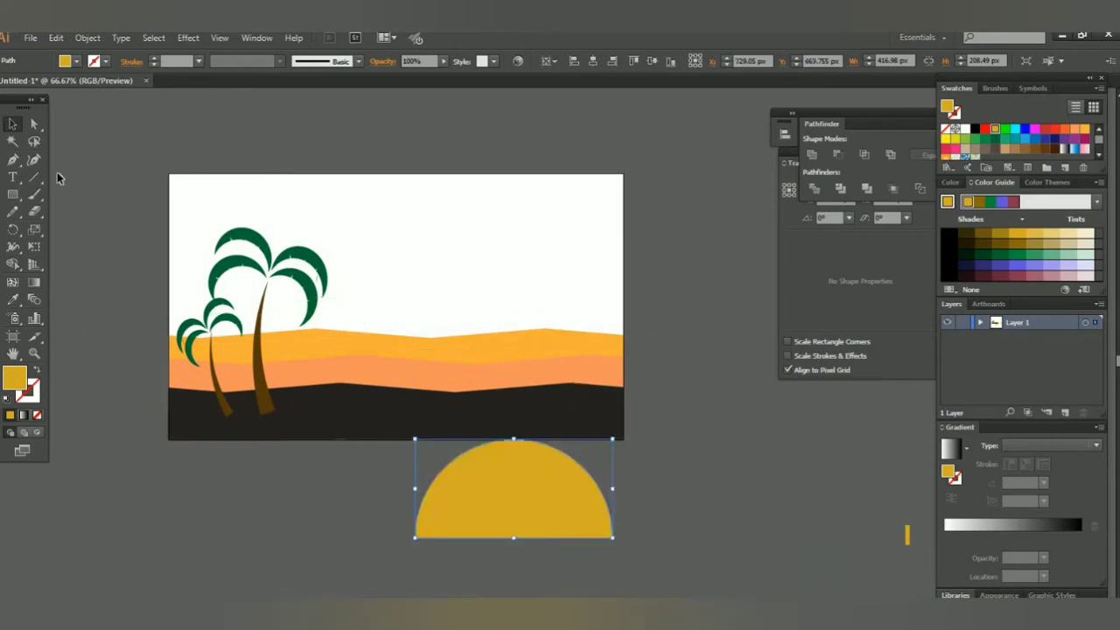
pyautogui.click(12, 159)
pyautogui.moveTo(367, 506); pyautogui.dragTo(231, 515)
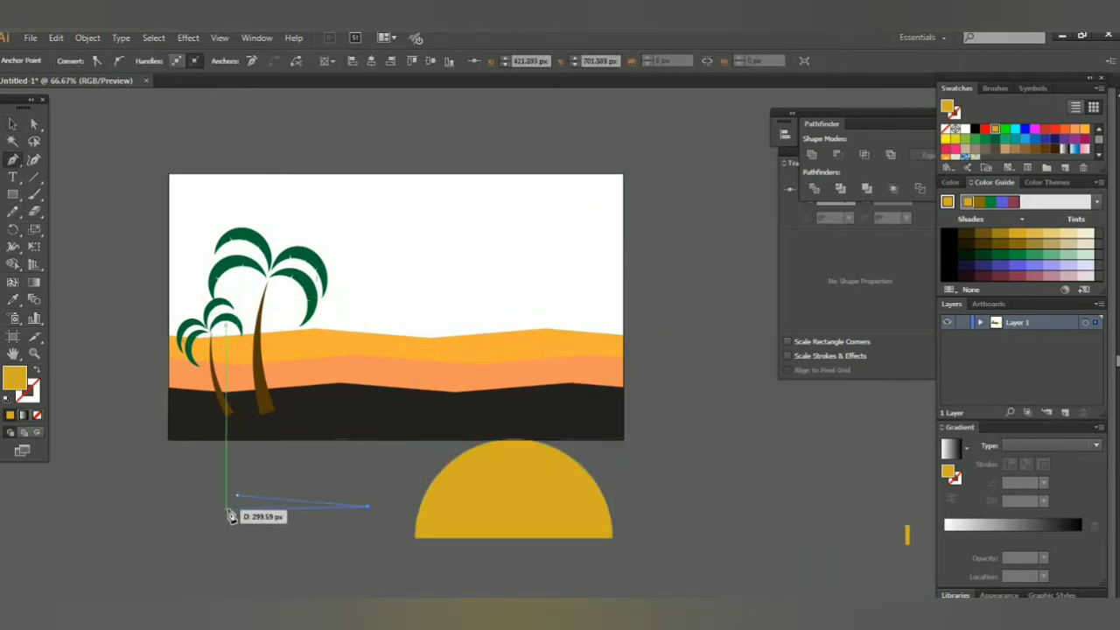
pyautogui.click(236, 508)
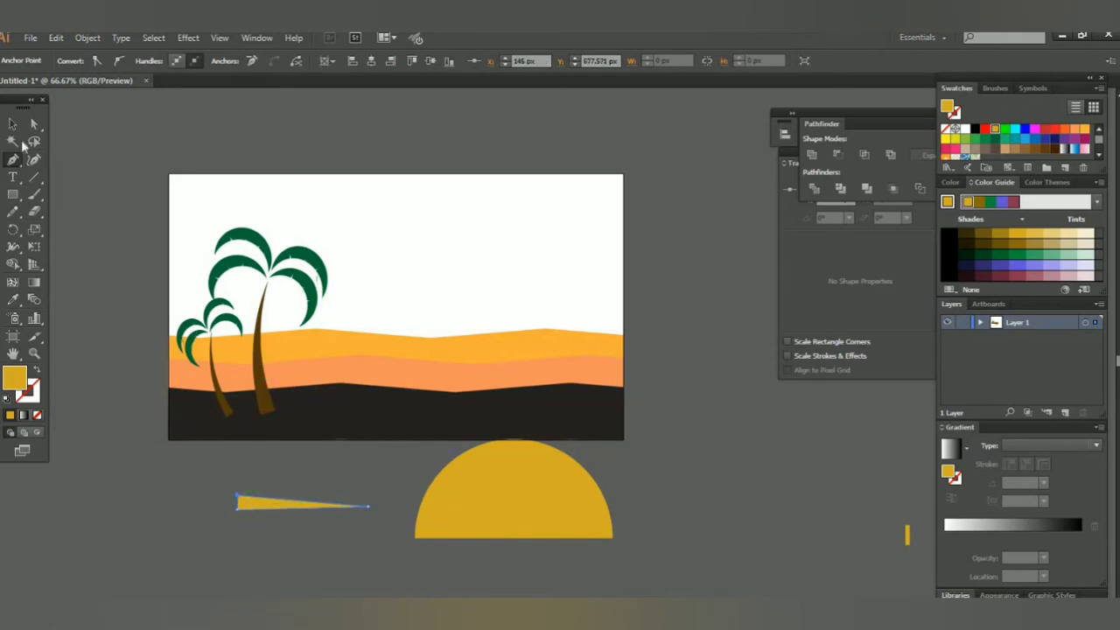
pyautogui.press('v')
pyautogui.moveTo(277, 500); pyautogui.dragTo(591, 503)
pyautogui.click(657, 484)
# Reflect a copy of the triangle and move it to the sun's upper right
pyautogui.click(88, 38)
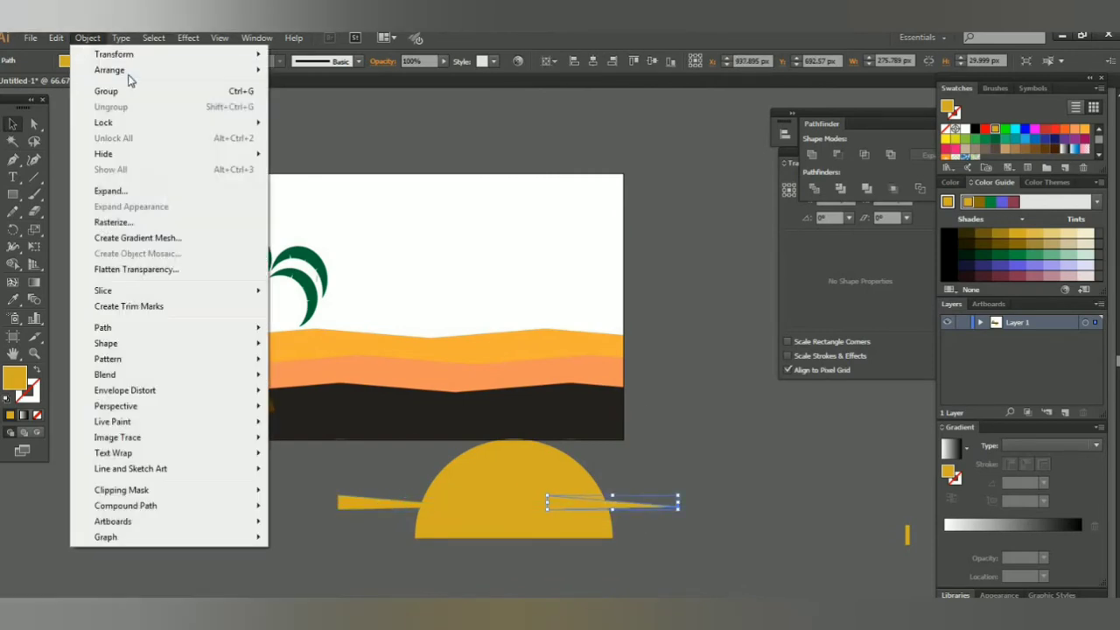
pyautogui.moveTo(114, 54)
pyautogui.click(330, 107)
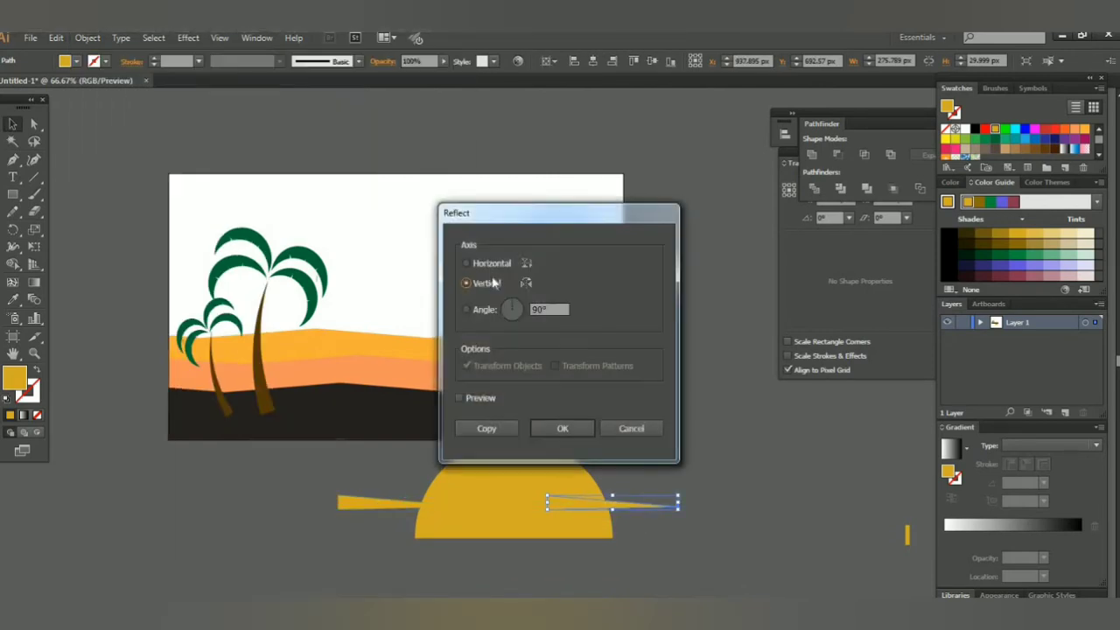
pyautogui.click(543, 430)
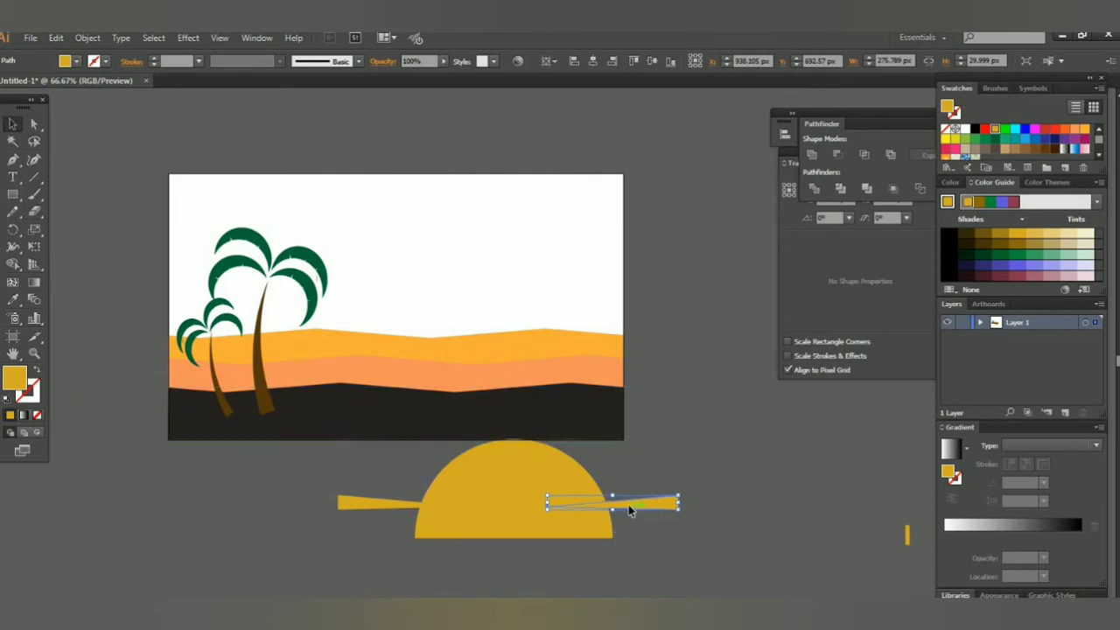
pyautogui.moveTo(626, 509); pyautogui.dragTo(626, 479)
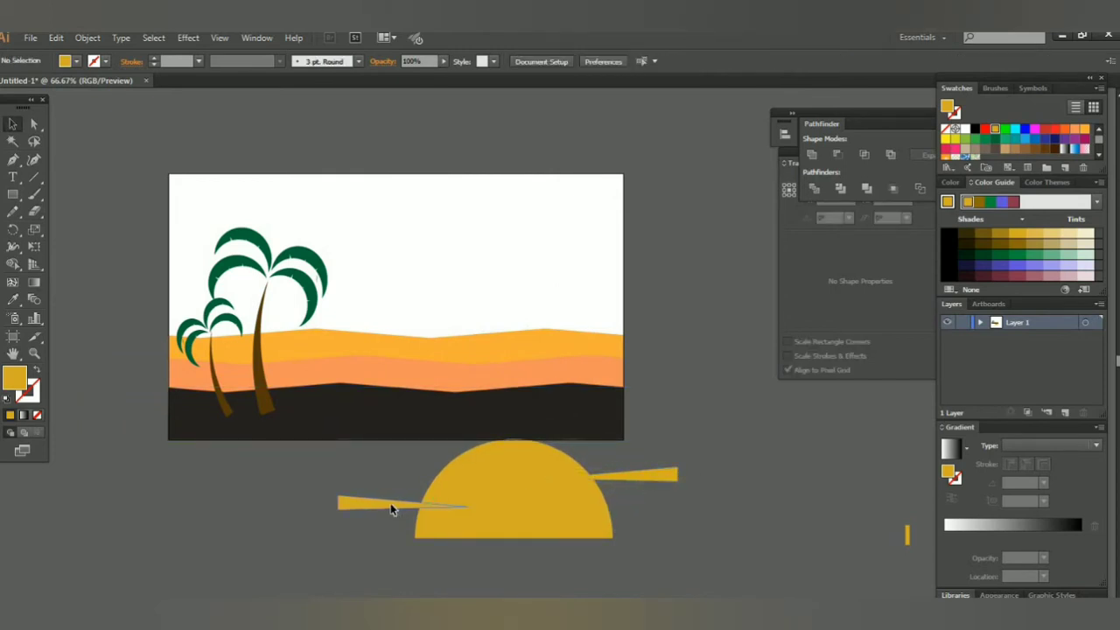
# Select both triangles with the sun and cut them out using Pathfinder Minus Front
pyautogui.click(391, 503)
pyautogui.keyDown('shift'); pyautogui.click(568, 512); pyautogui.keyUp('shift')
pyautogui.keyDown('shift'); pyautogui.click(648, 475); pyautogui.keyUp('shift')
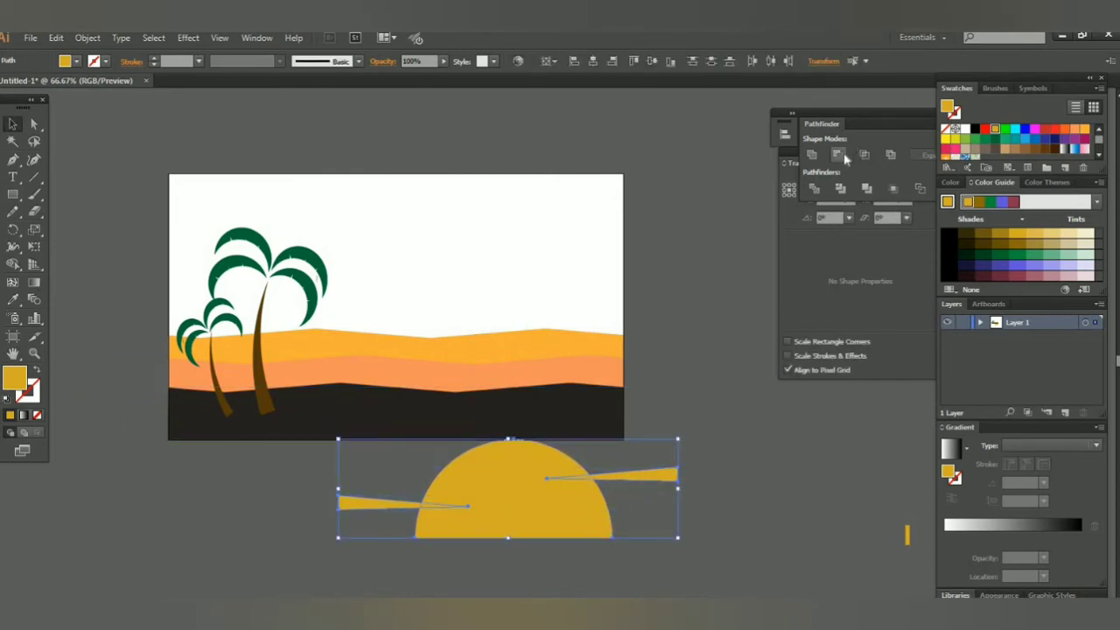
pyautogui.click(837, 154)
pyautogui.click(717, 411)
pyautogui.doubleClick(506, 500)
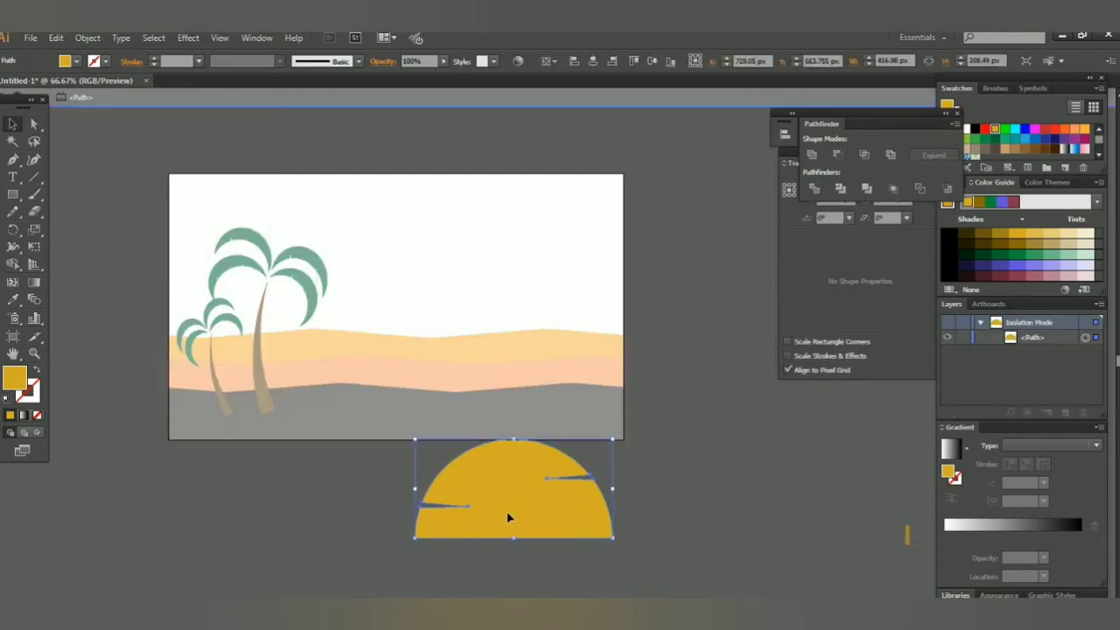
pyautogui.doubleClick(636, 490)
# Draw another thin sliver on the sun's lower right and cut it out with Minus Front
pyautogui.click(13, 160)
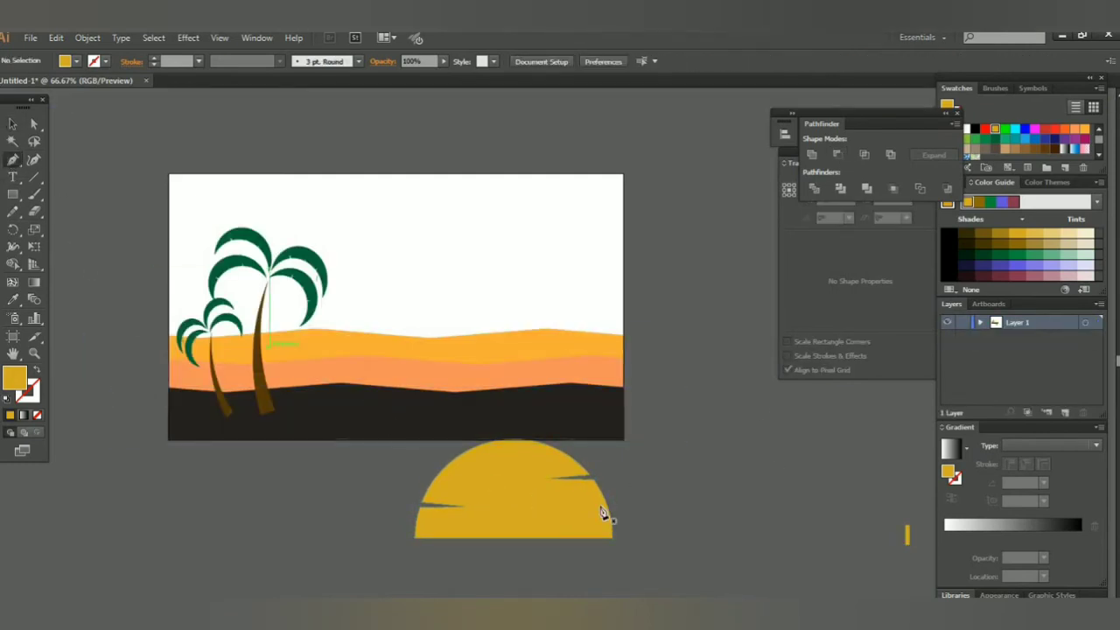
pyautogui.moveTo(582, 512); pyautogui.dragTo(662, 522)
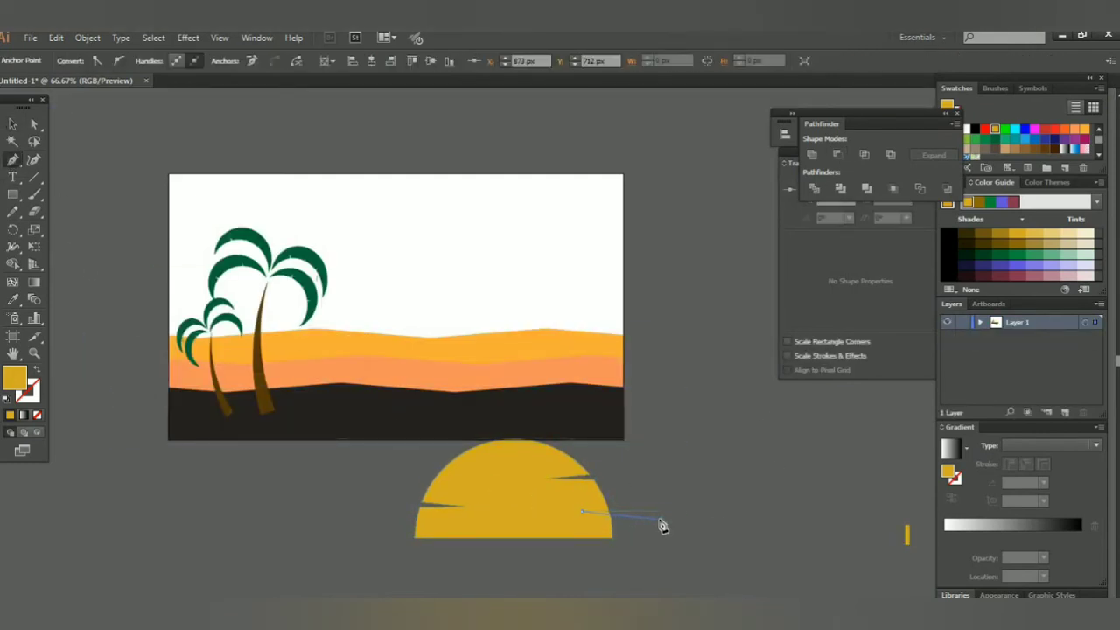
pyautogui.click(662, 515)
pyautogui.click(13, 124)
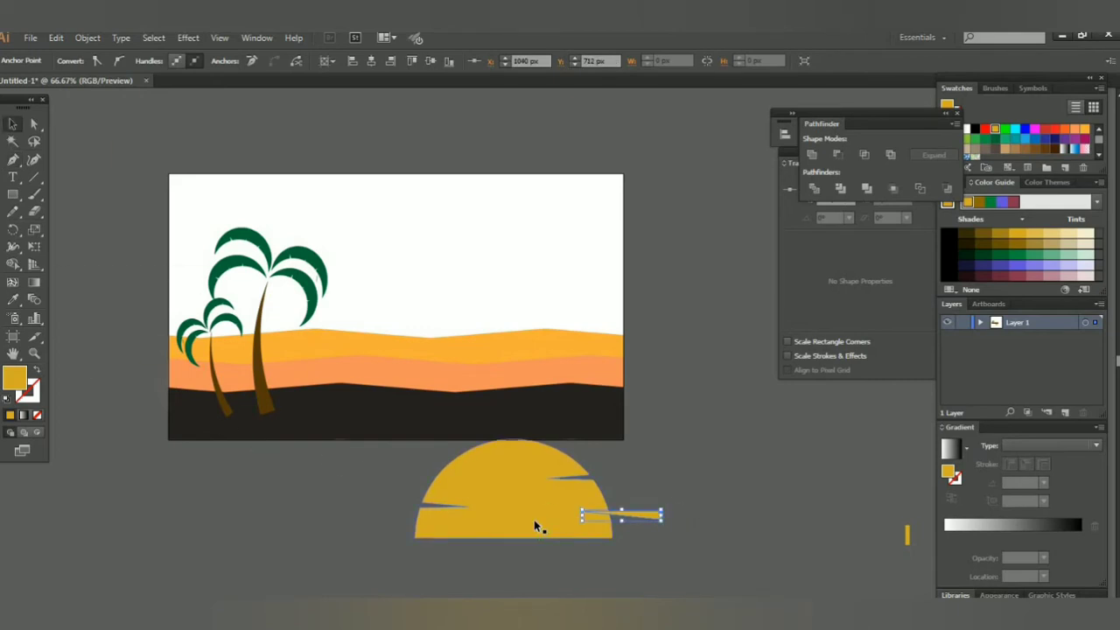
pyautogui.keyDown('shift'); pyautogui.click(536, 525); pyautogui.keyUp('shift')
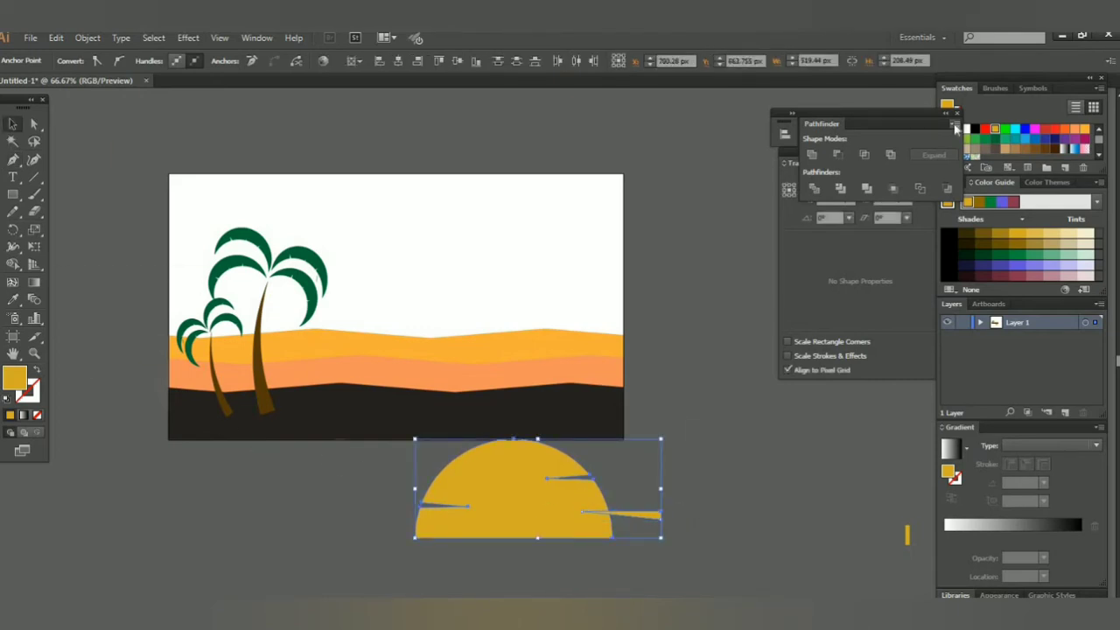
pyautogui.click(837, 155)
pyautogui.click(670, 549)
# Move the landscape layers onto the artboard and place the upright sun above them
pyautogui.moveTo(569, 516); pyautogui.dragTo(569, 498)
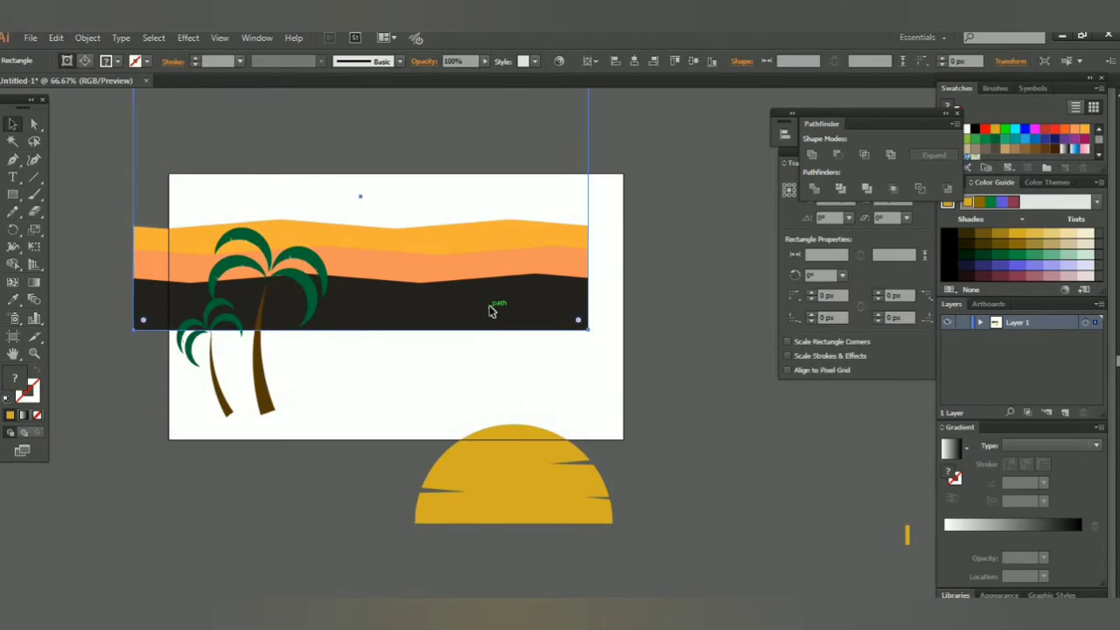
pyautogui.moveTo(490, 309); pyautogui.dragTo(525, 417)
pyautogui.moveTo(528, 470)
pyautogui.mouseDown()
pyautogui.moveTo(470, 348)
pyautogui.moveTo(414, 292)
pyautogui.mouseUp()
pyautogui.hotkey('ctrl', 'z')
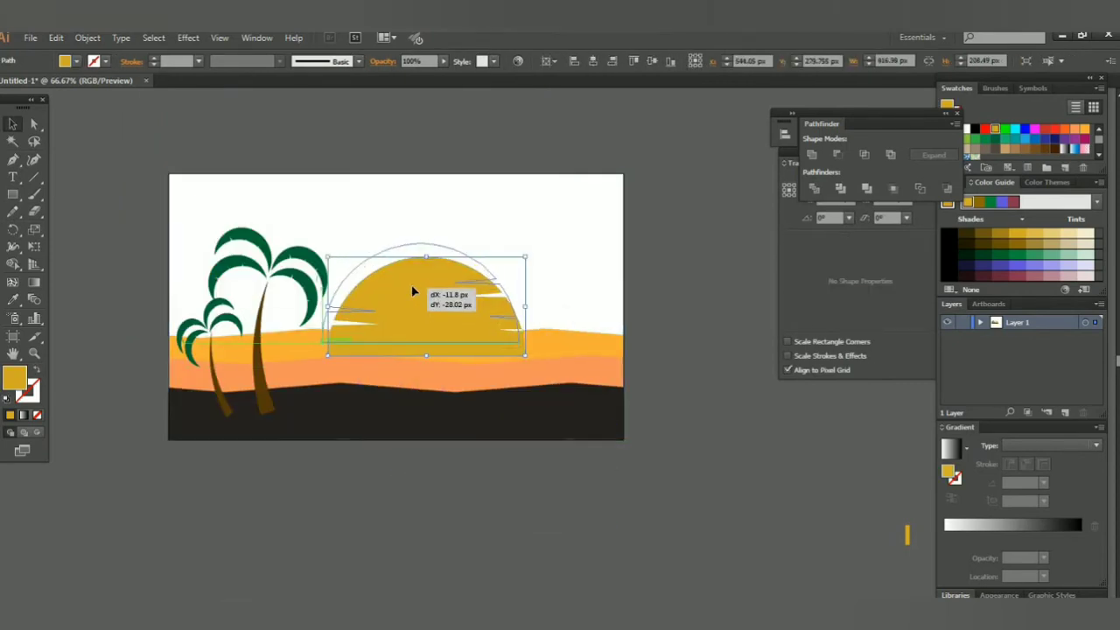
# Recolour the sun olive gold with R=173, G=155, B=64
pyautogui.doubleClick(1077, 132)
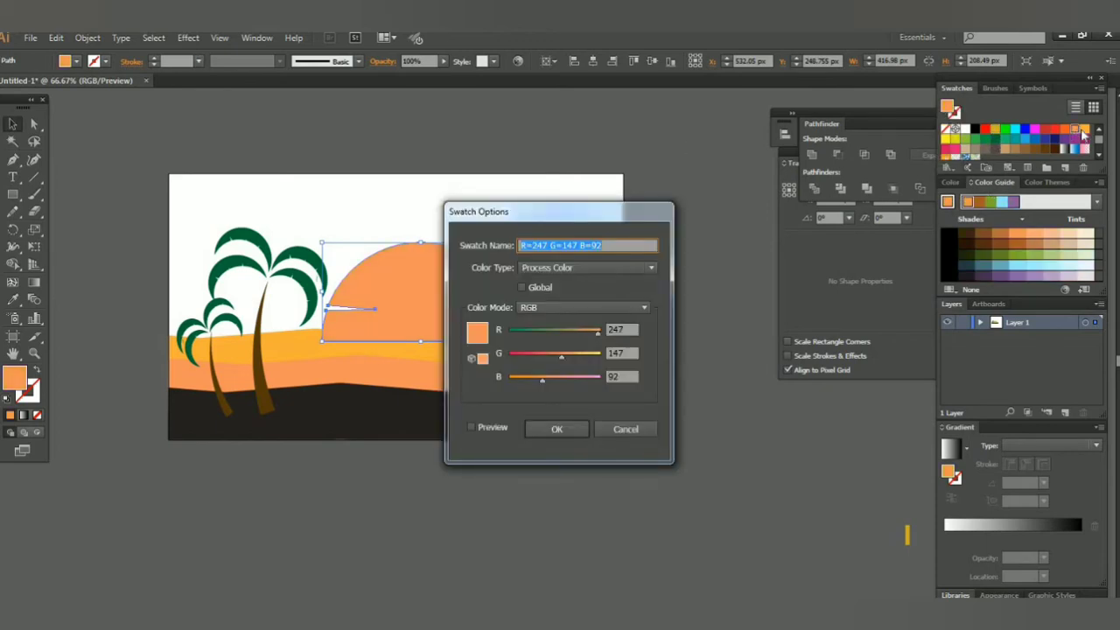
pyautogui.moveTo(597, 334); pyautogui.dragTo(577, 337)
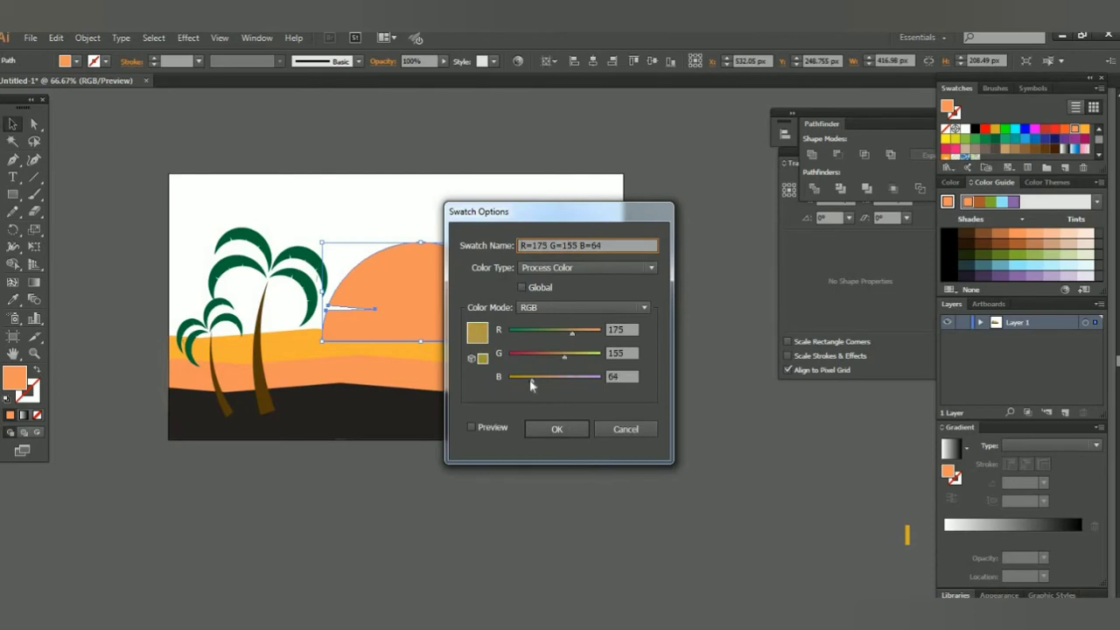
pyautogui.moveTo(530, 384); pyautogui.dragTo(526, 383)
pyautogui.click(551, 427)
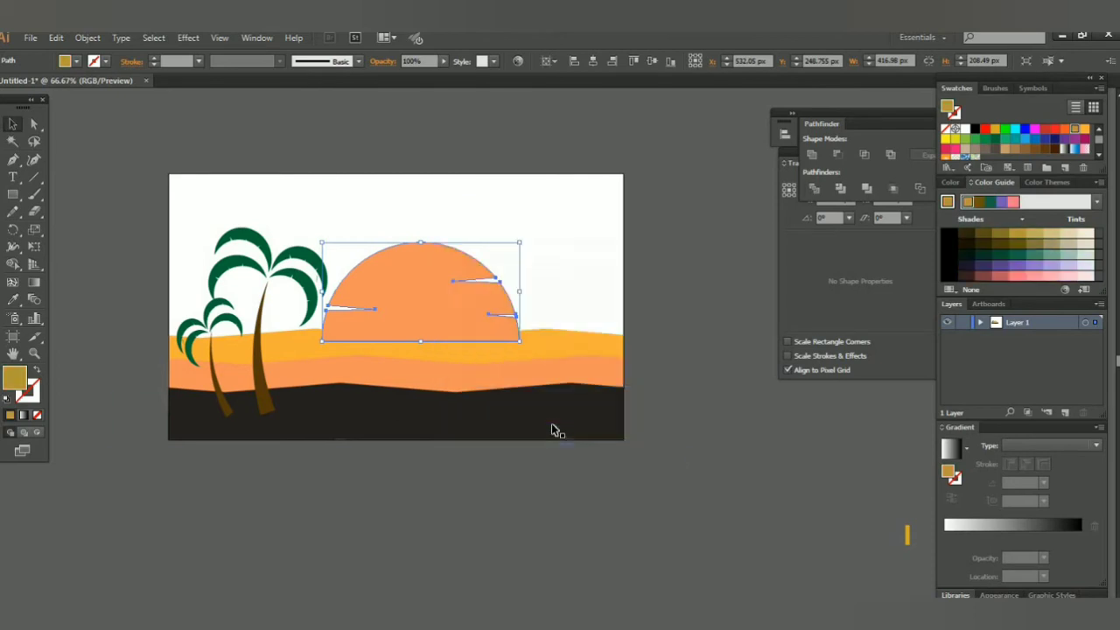
# Send the sun backward in the stacking order and nudge it slightly lower
pyautogui.click(88, 38)
pyautogui.click(300, 103)
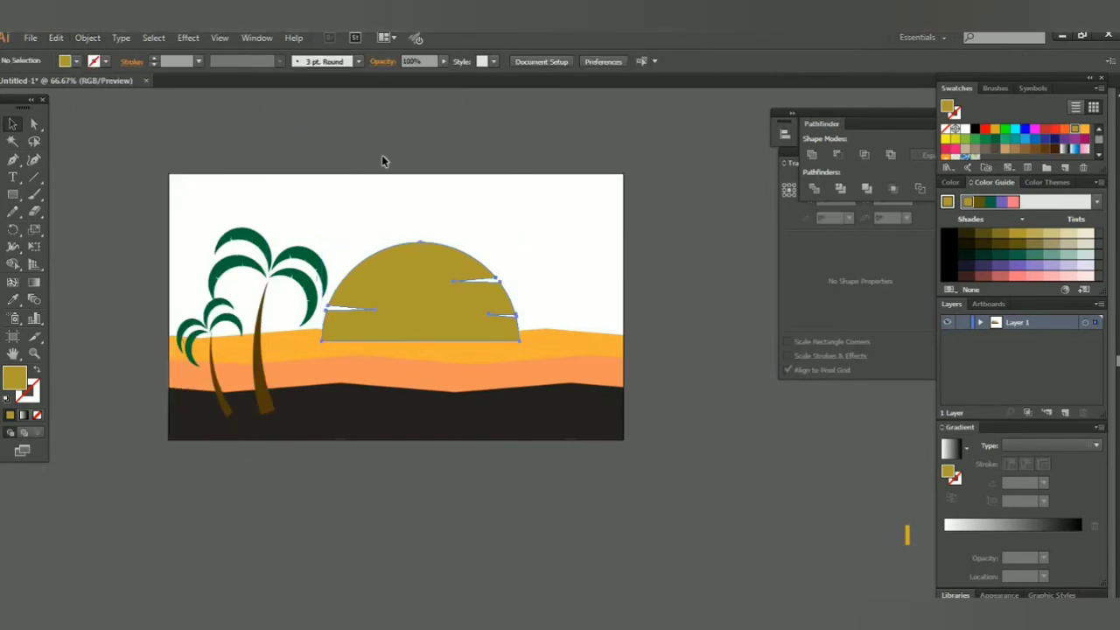
pyautogui.click(87, 38)
pyautogui.click(300, 101)
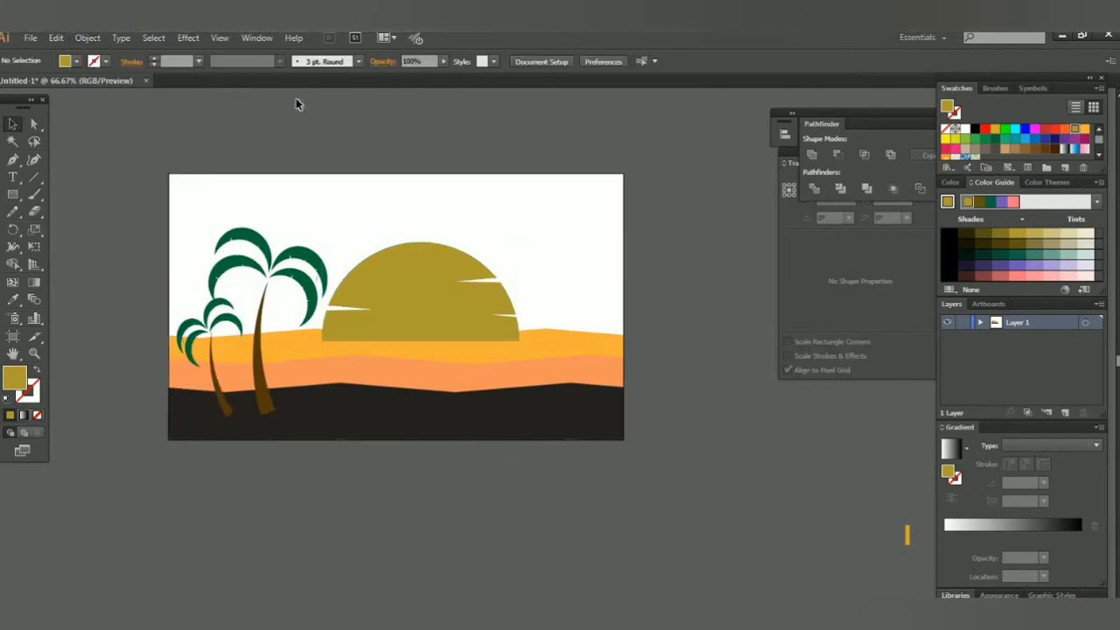
pyautogui.click(413, 280)
pyautogui.moveTo(413, 280); pyautogui.dragTo(413, 296)
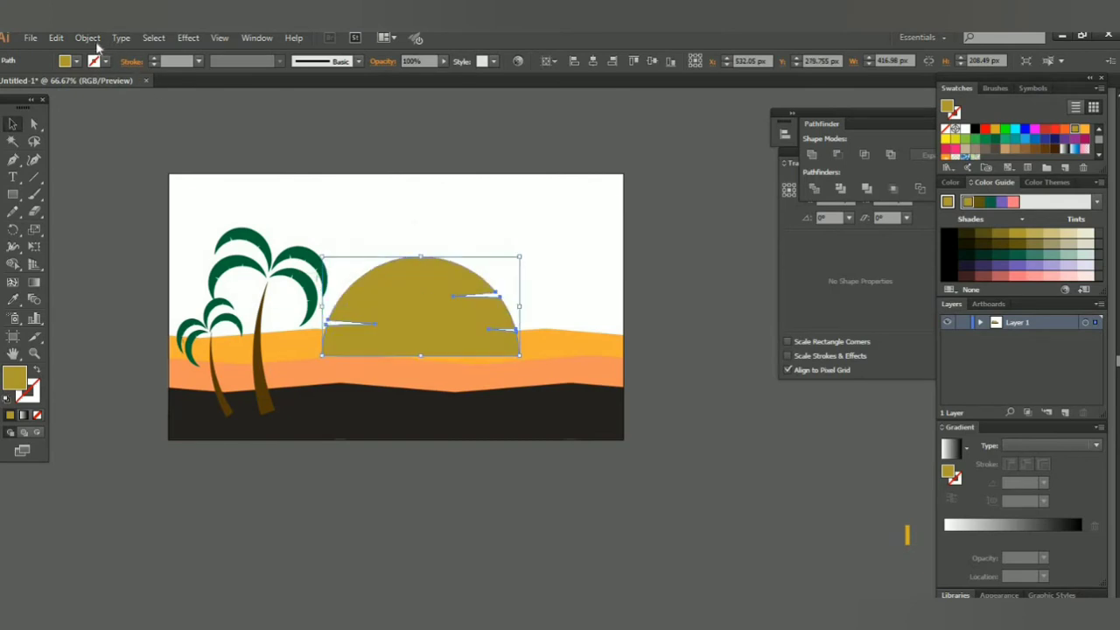
# Send the sun to the back behind the sand and settle its base onto the horizon
pyautogui.click(88, 37)
pyautogui.click(322, 115)
pyautogui.click(686, 320)
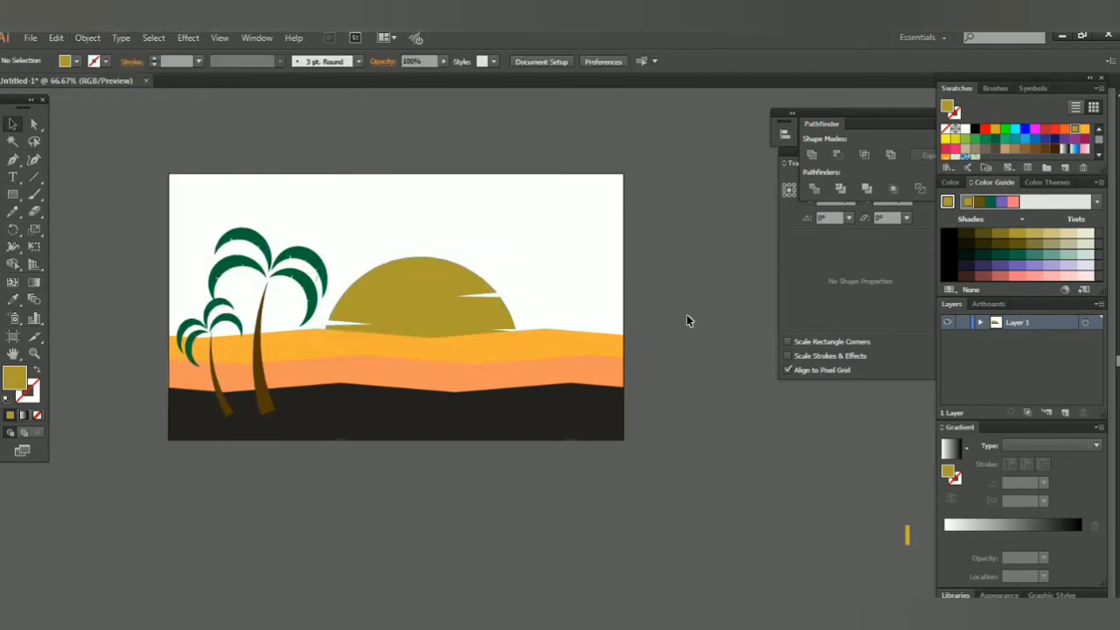
pyautogui.click(432, 300)
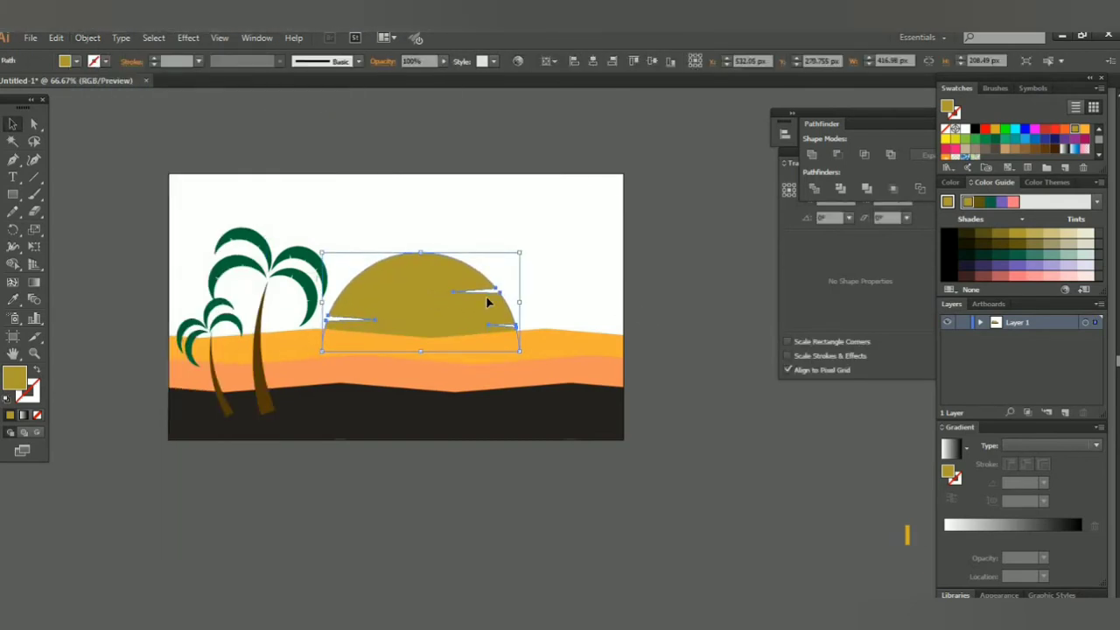
pyautogui.click(652, 287)
pyautogui.moveTo(415, 283); pyautogui.dragTo(415, 263)
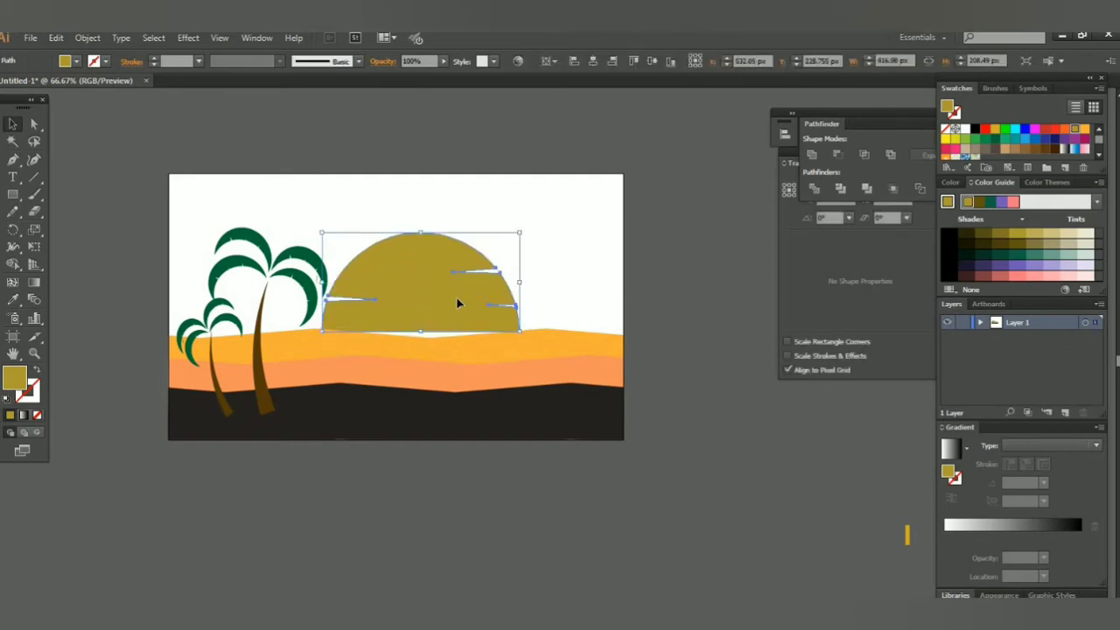
pyautogui.moveTo(457, 304); pyautogui.dragTo(456, 318)
pyautogui.click(502, 167)
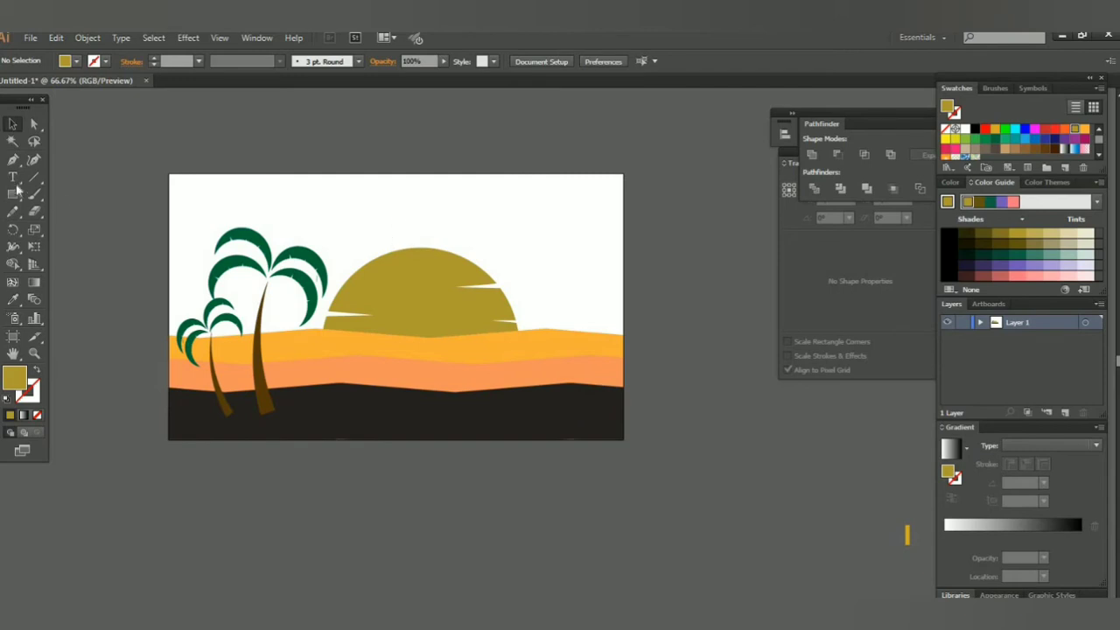
# Draw thin wedge triangles in the sky's upper left, right side and middle with the Pen tool
pyautogui.click(14, 161)
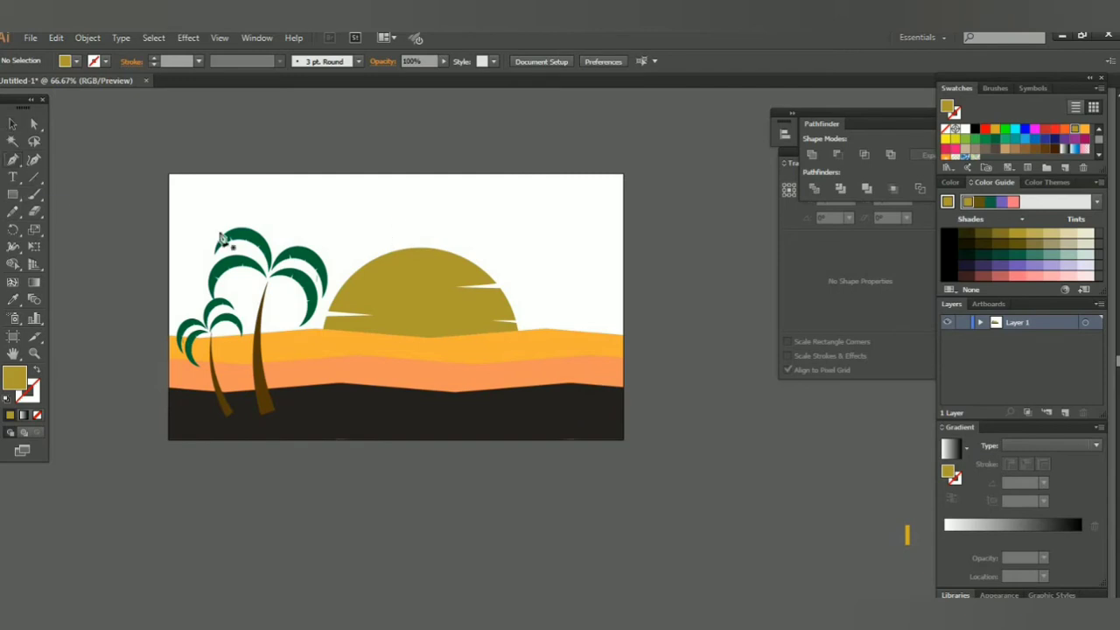
pyautogui.click(154, 211)
pyautogui.click(300, 217)
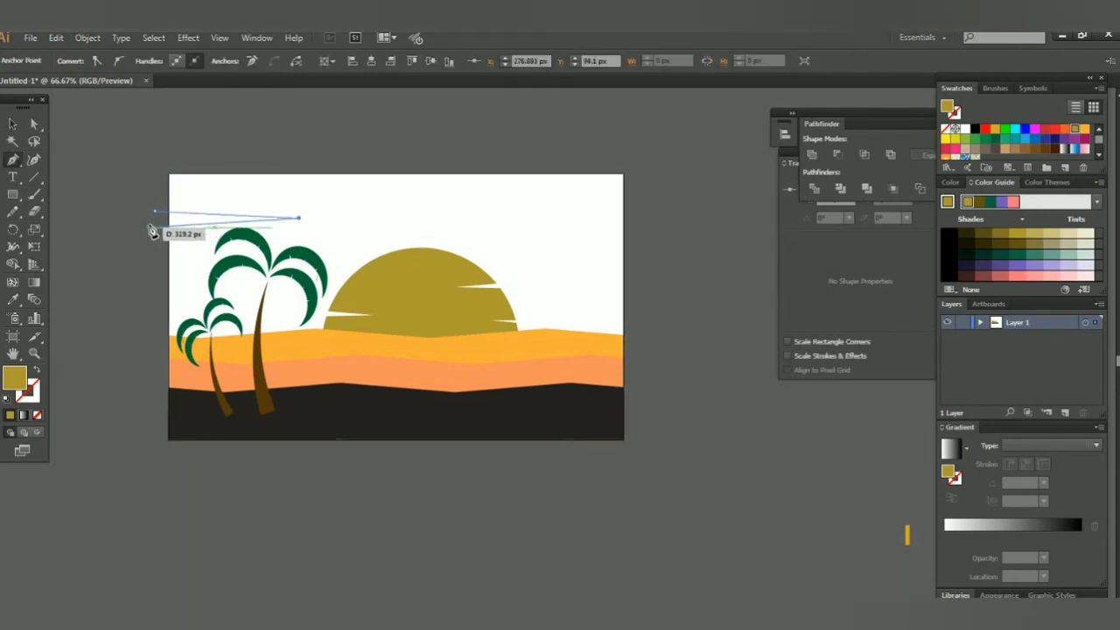
pyautogui.click(149, 226)
pyautogui.click(540, 219)
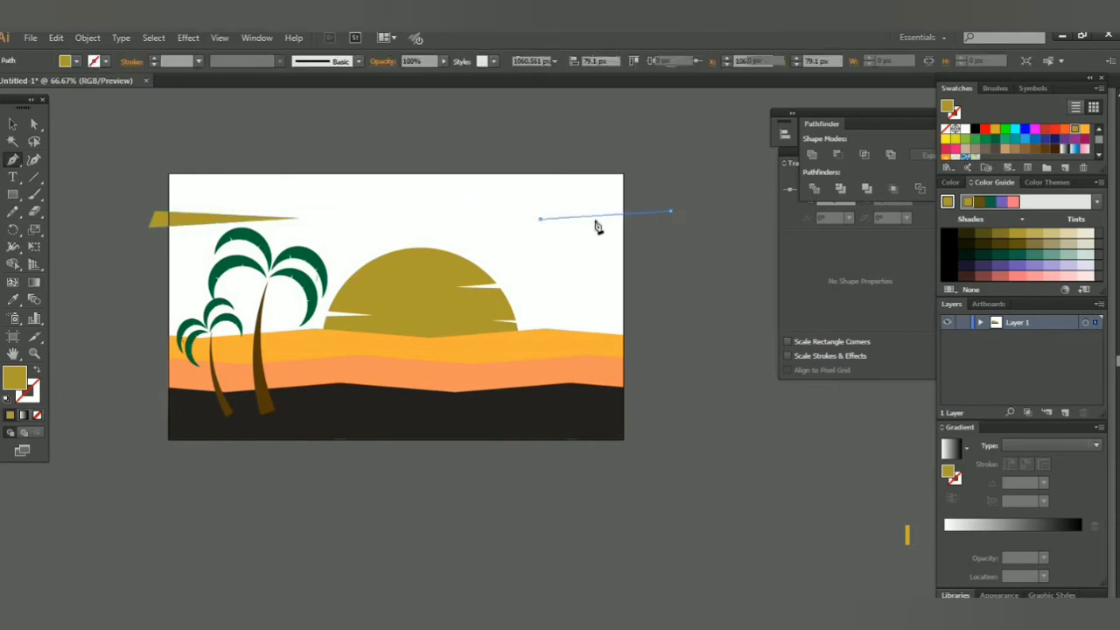
pyautogui.click(671, 212)
pyautogui.click(540, 219)
pyautogui.click(408, 219)
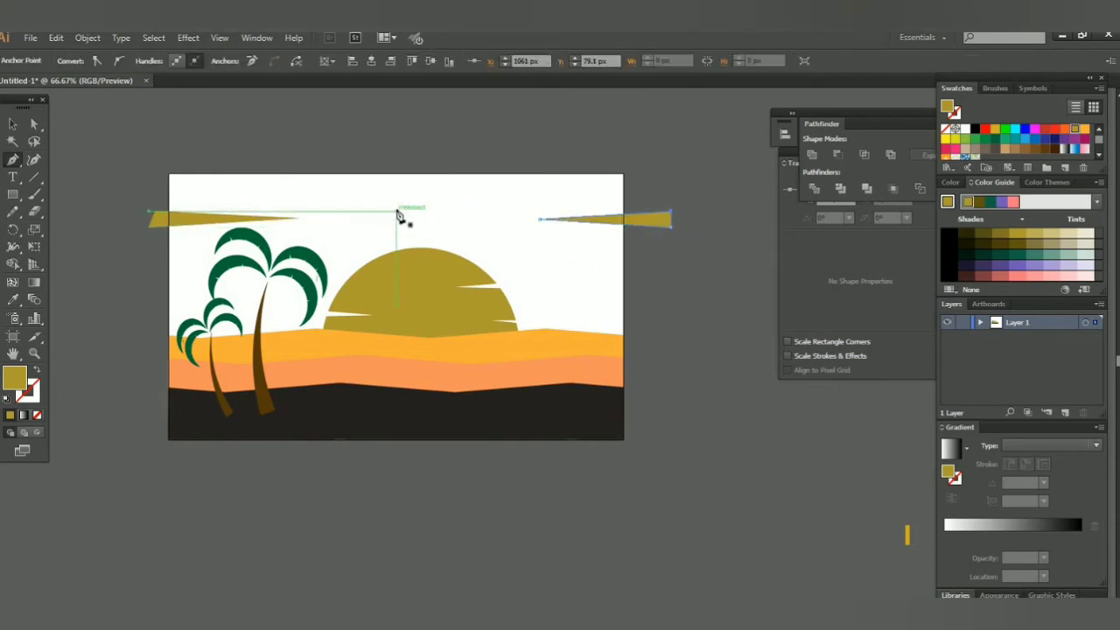
pyautogui.click(510, 207)
pyautogui.click(446, 223)
# Draw more thin wedges right of the sun, near the sky's top and beside the palms
pyautogui.click(408, 219)
pyautogui.click(514, 255)
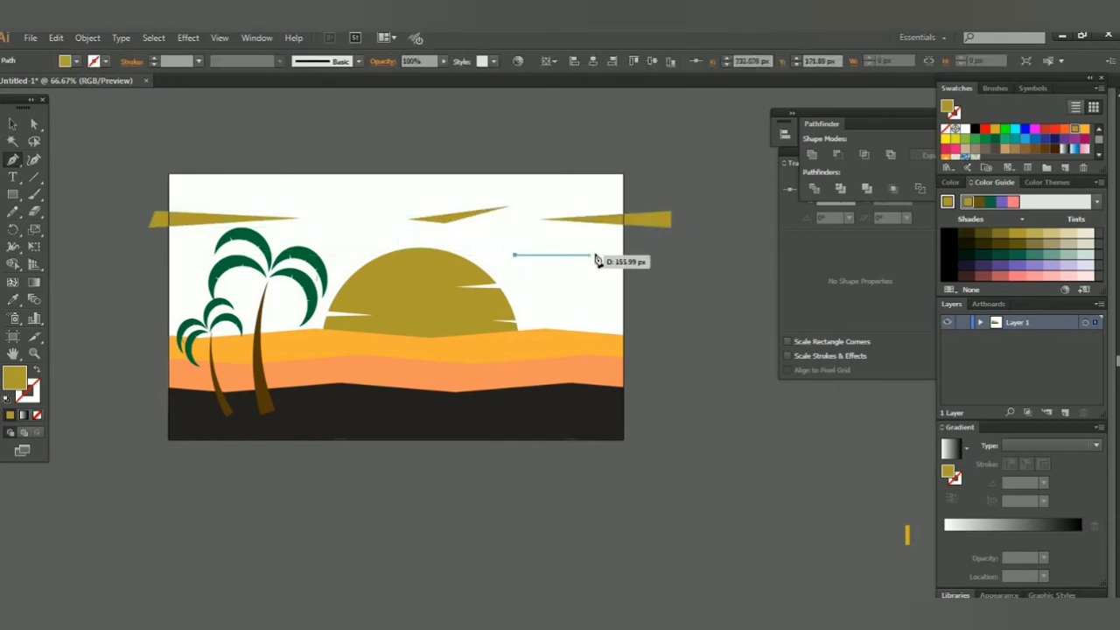
pyautogui.click(595, 255)
pyautogui.click(587, 265)
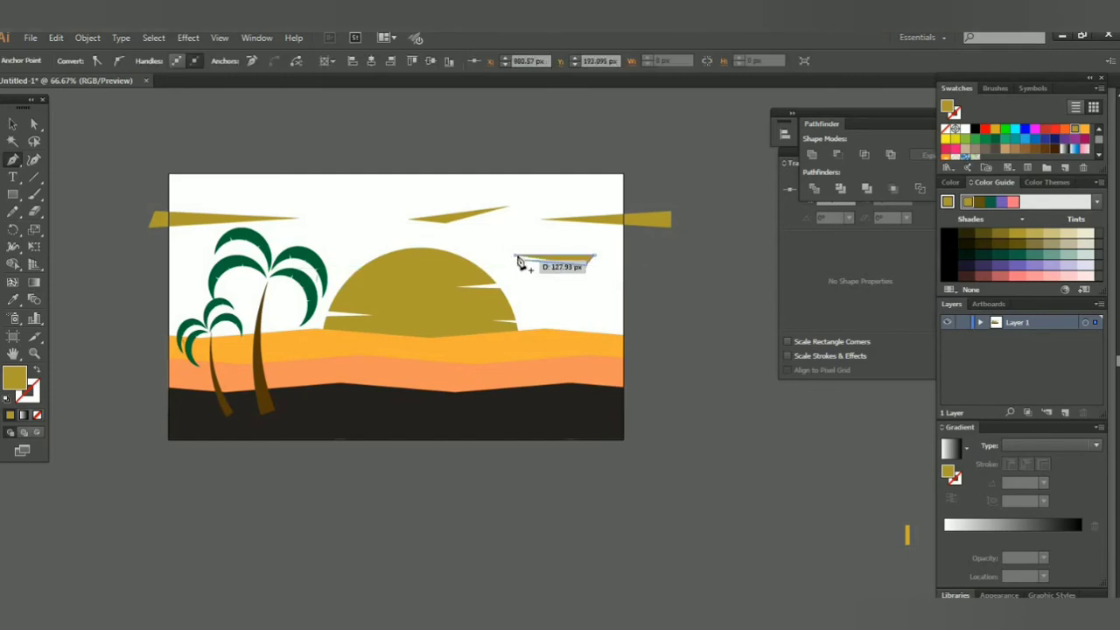
pyautogui.click(514, 255)
pyautogui.click(273, 199)
pyautogui.click(409, 198)
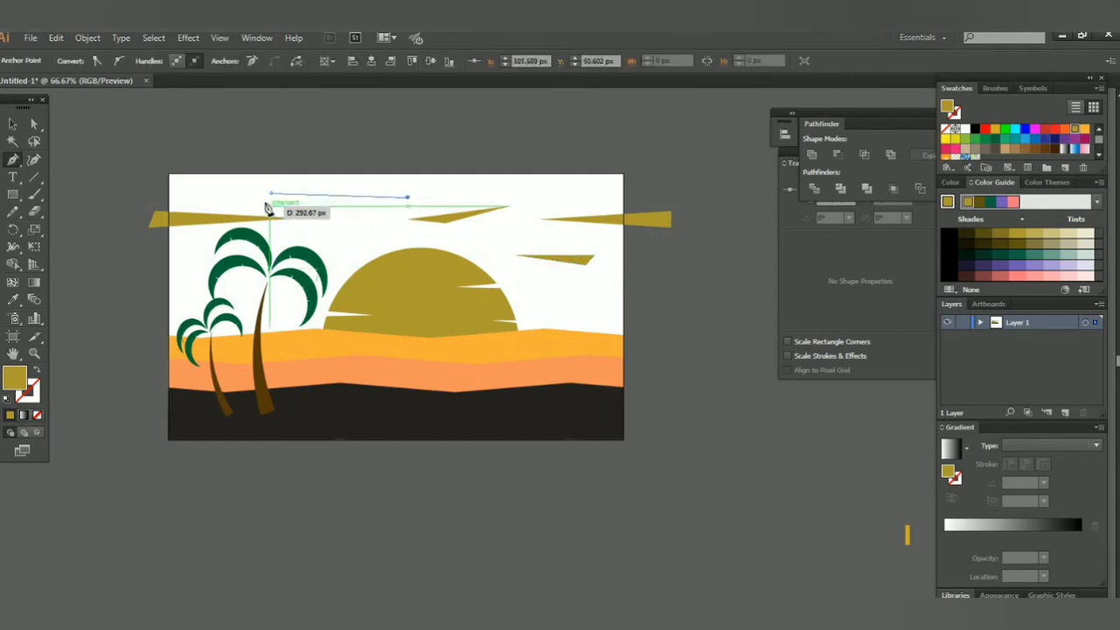
pyautogui.click(273, 199)
pyautogui.click(151, 277)
pyautogui.click(240, 282)
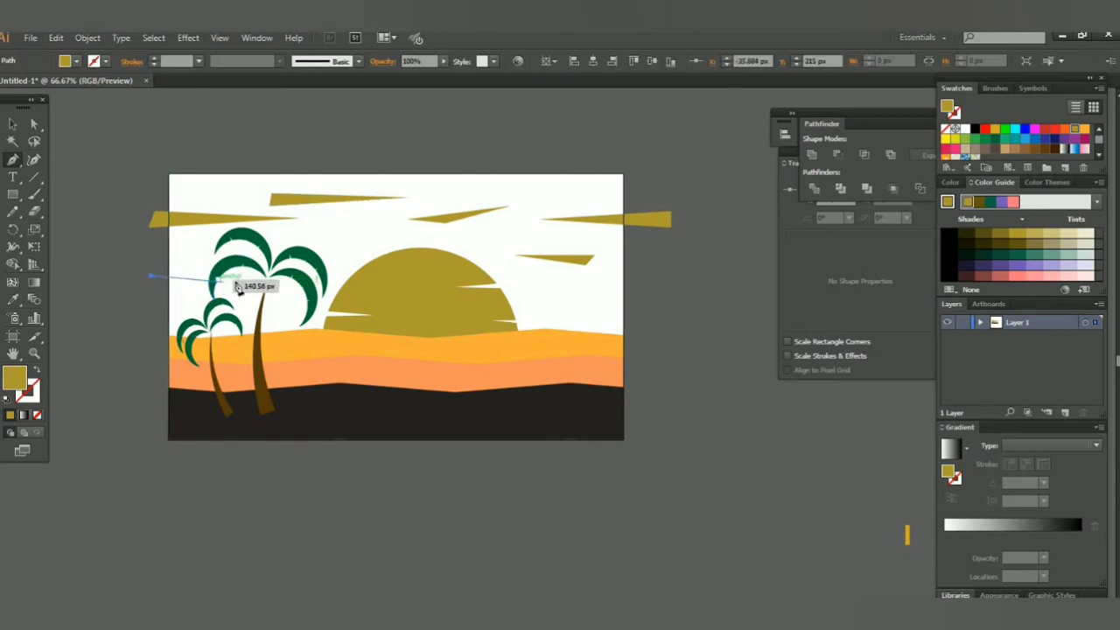
pyautogui.click(150, 276)
# Colour the upper-left, right and middle sky wedges orange
pyautogui.press('v')
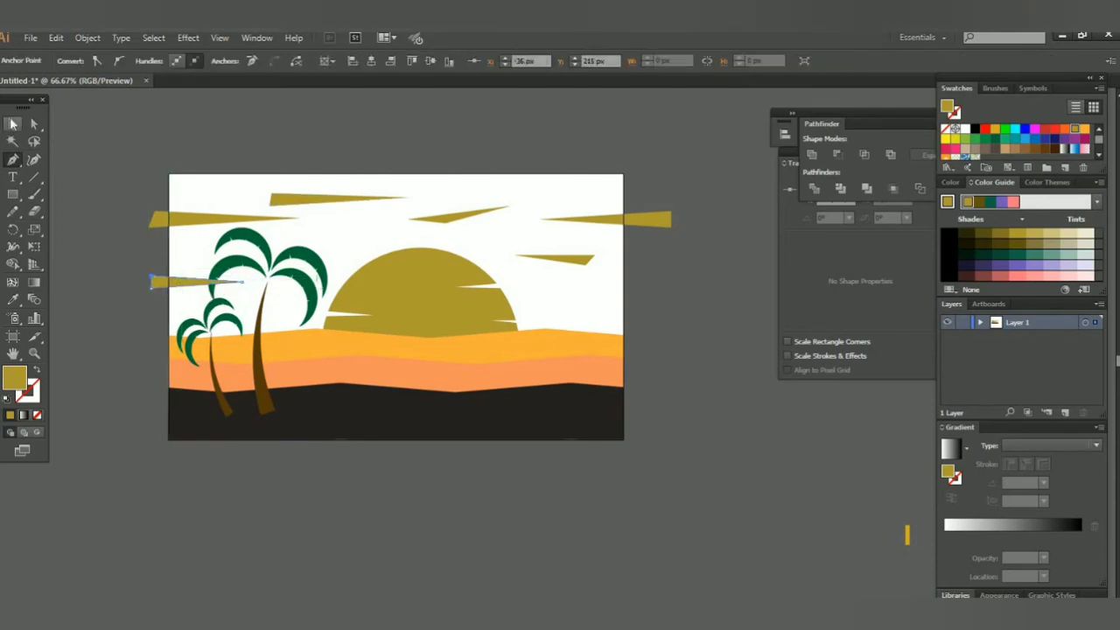
pyautogui.click(178, 221)
pyautogui.click(1085, 129)
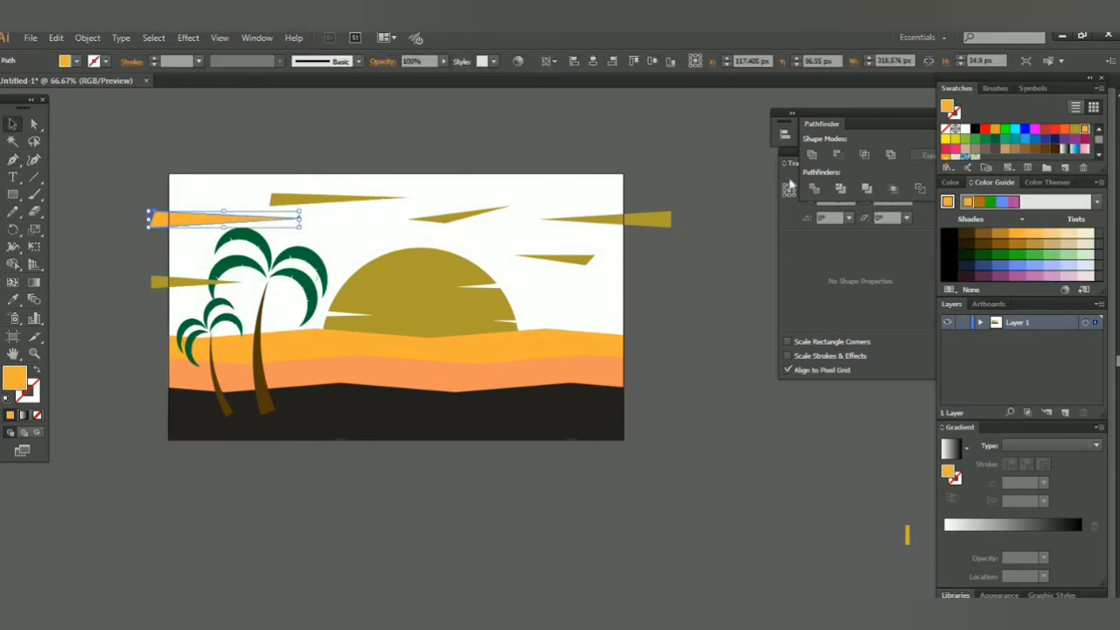
pyautogui.click(640, 222)
pyautogui.click(1085, 129)
pyautogui.click(505, 215)
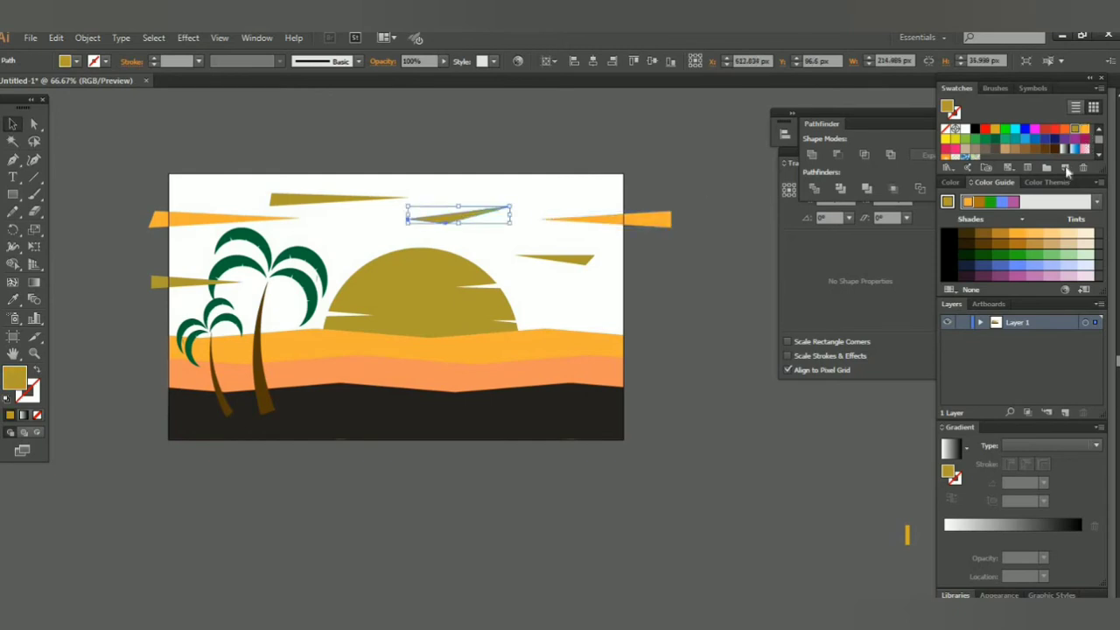
pyautogui.click(1086, 130)
# Colour the top, right-of-sun and lower-left wedges orange, and drag one more wedge near the top
pyautogui.click(645, 219)
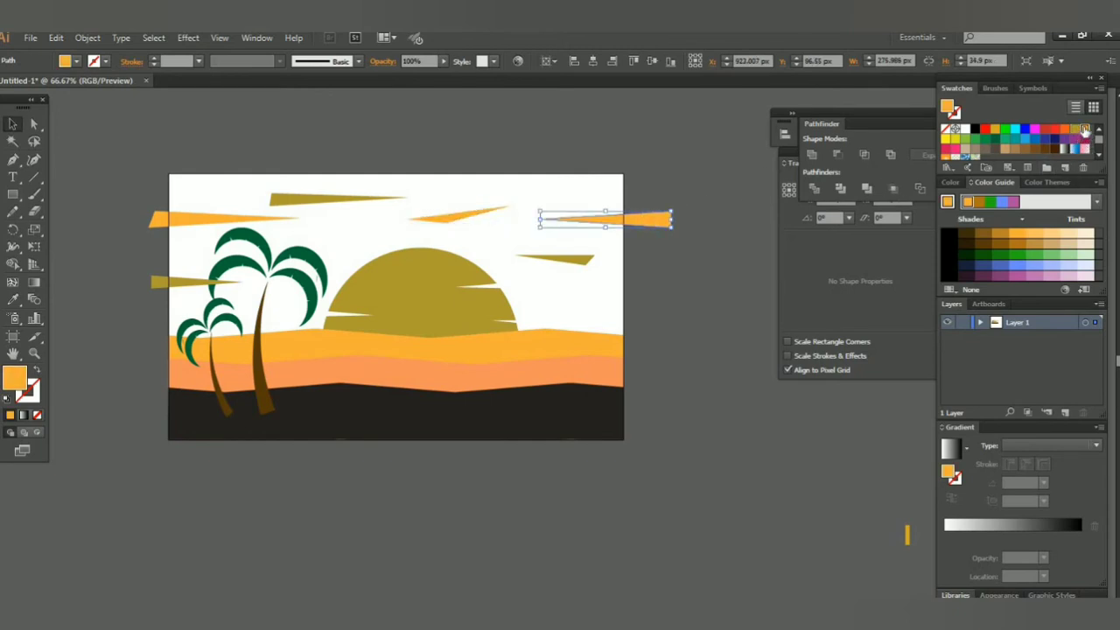
pyautogui.click(350, 200)
pyautogui.click(1086, 129)
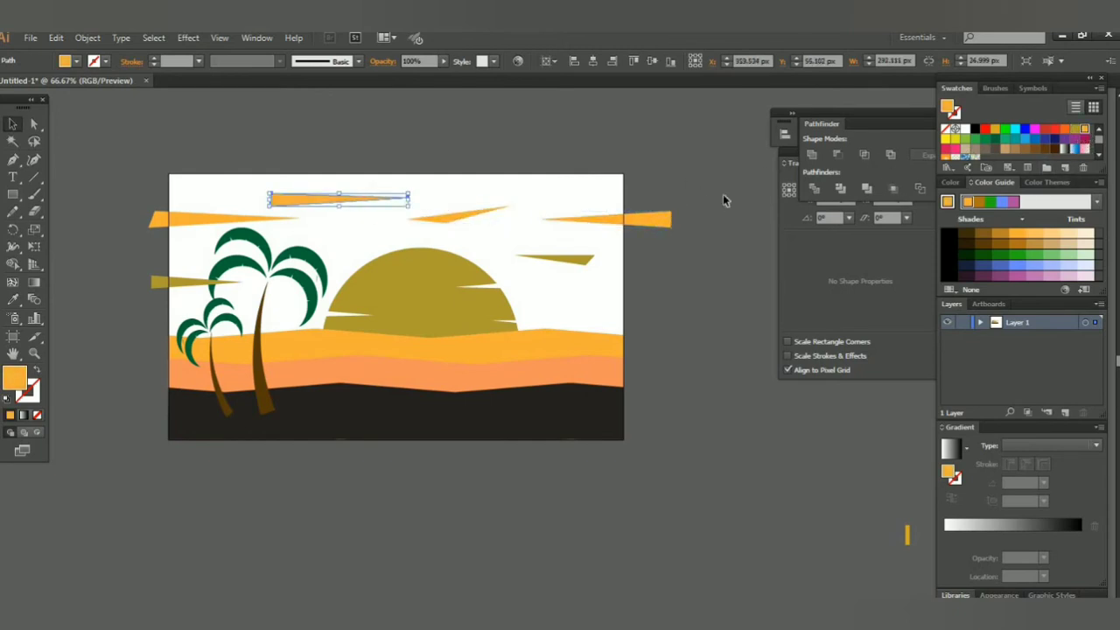
pyautogui.click(186, 281)
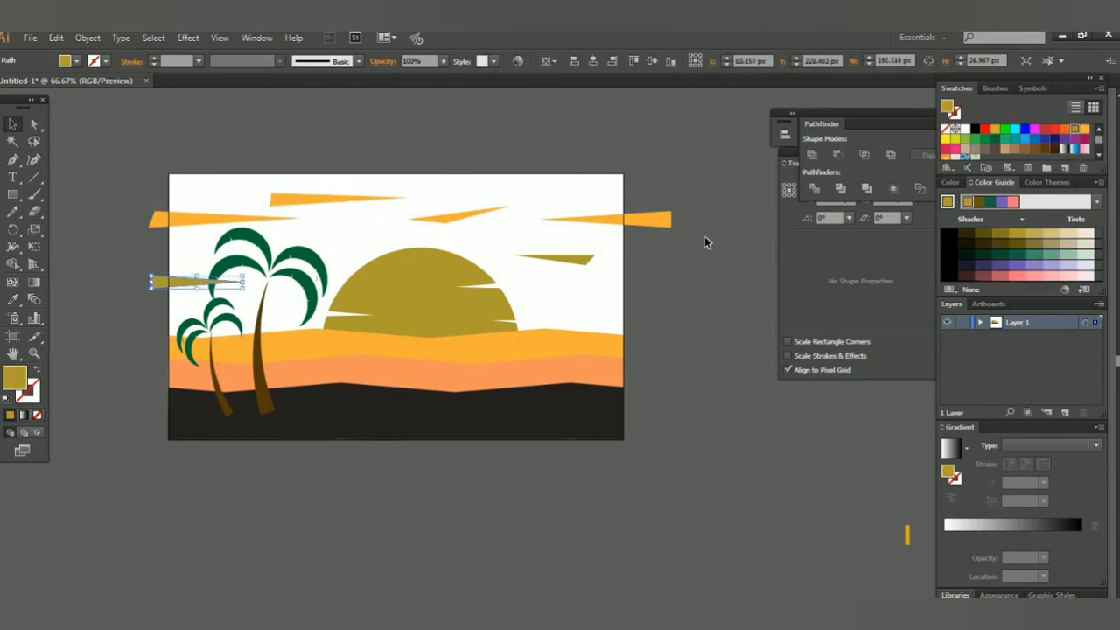
pyautogui.click(582, 260)
pyautogui.click(1085, 130)
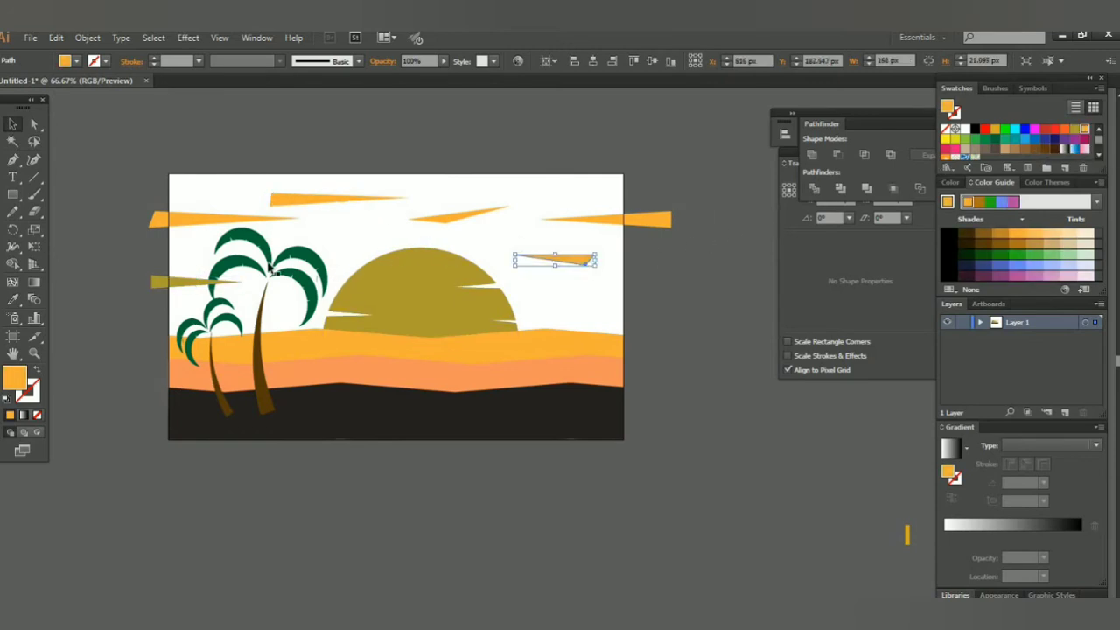
pyautogui.click(221, 281)
pyautogui.click(1084, 130)
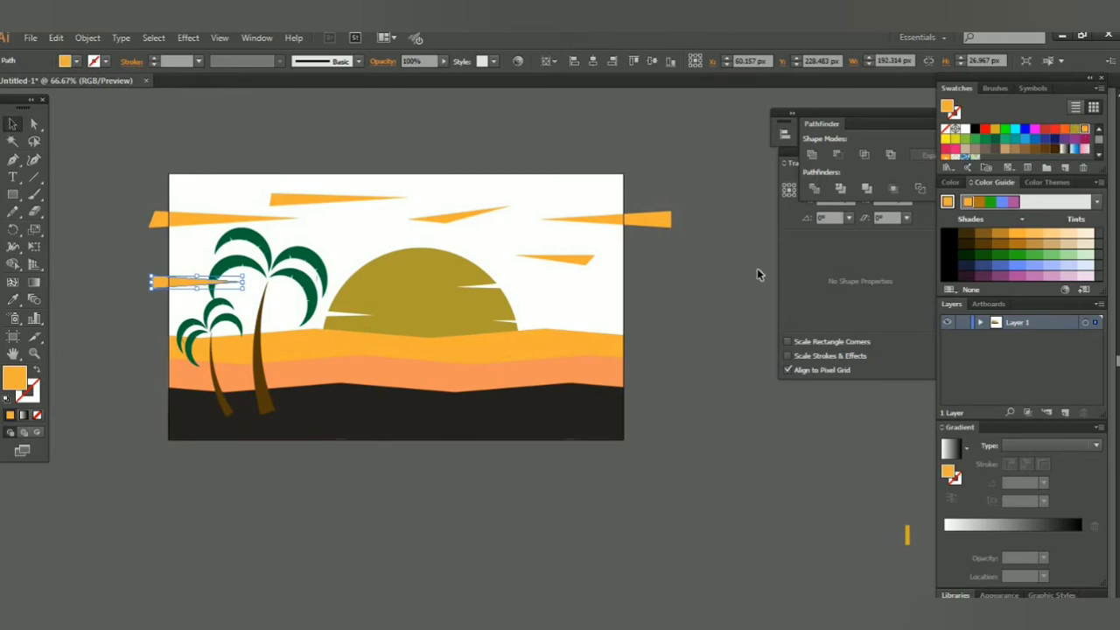
pyautogui.click(760, 257)
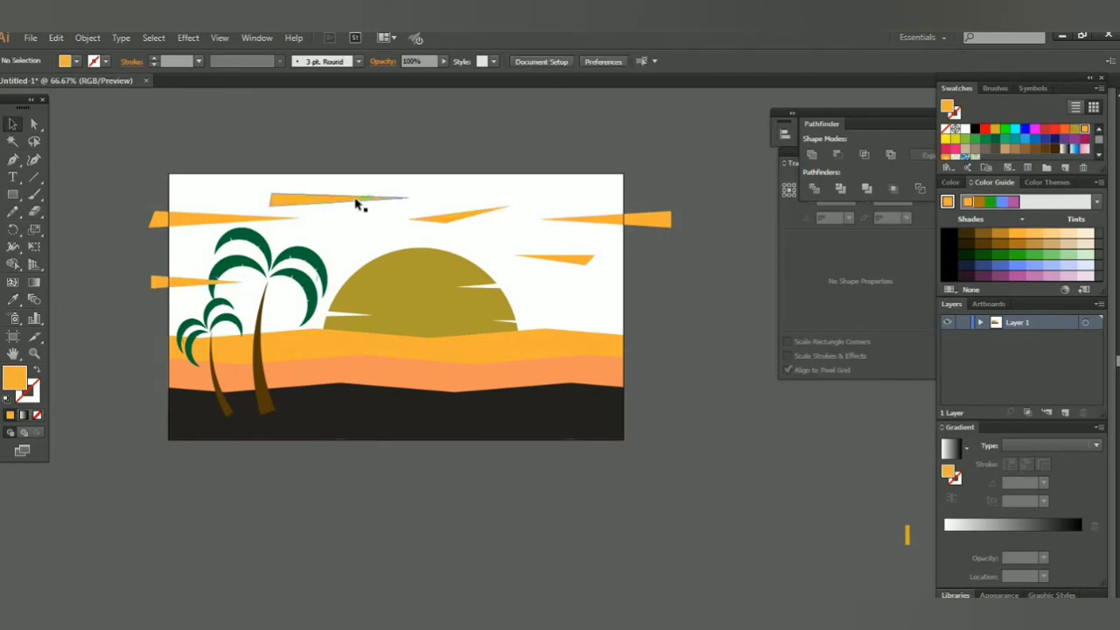
pyautogui.moveTo(545, 208)
pyautogui.mouseDown()
pyautogui.moveTo(503, 193)
pyautogui.moveTo(549, 259)
pyautogui.moveTo(389, 241)
pyautogui.mouseUp()
pyautogui.click(674, 293)
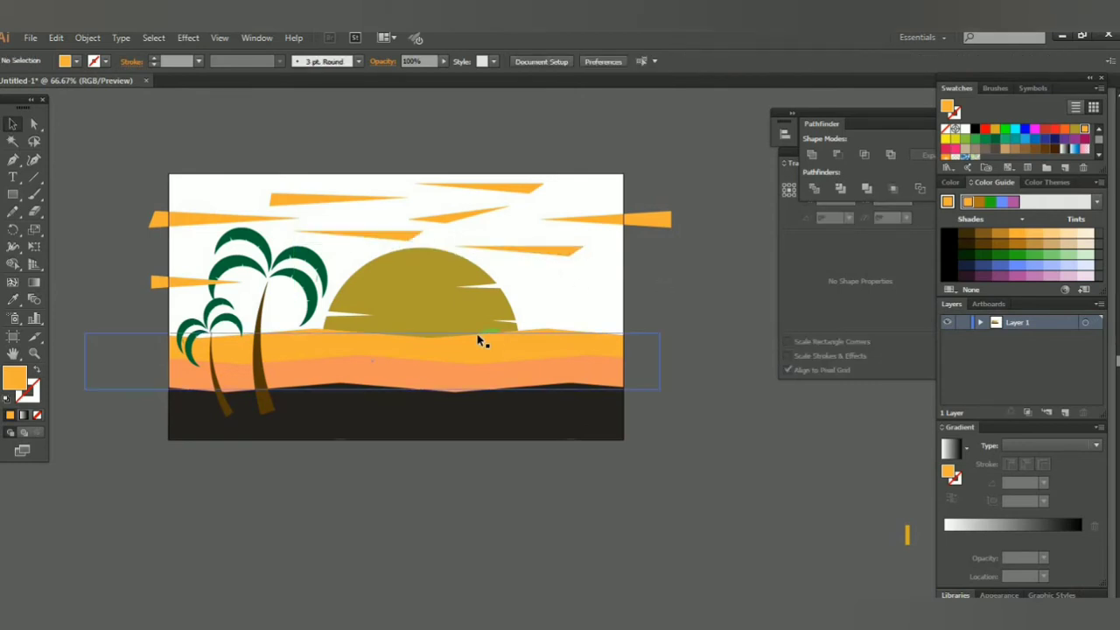
# Lower the opacity of the top-left, top (61%) and right-edge orange streaks
pyautogui.click(330, 198)
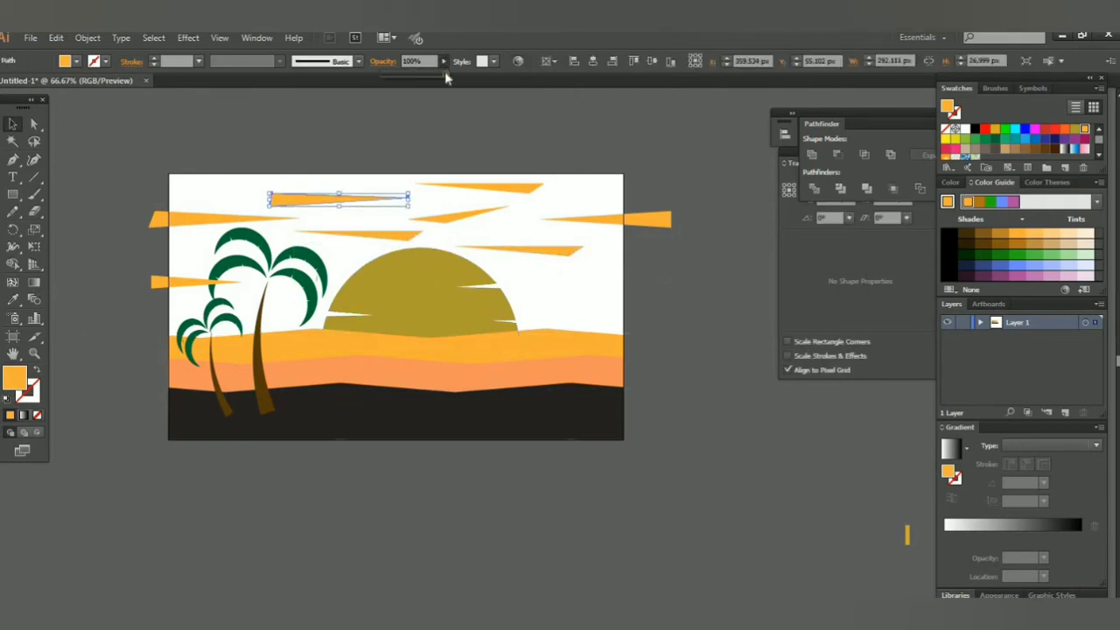
pyautogui.moveTo(447, 79); pyautogui.dragTo(443, 107)
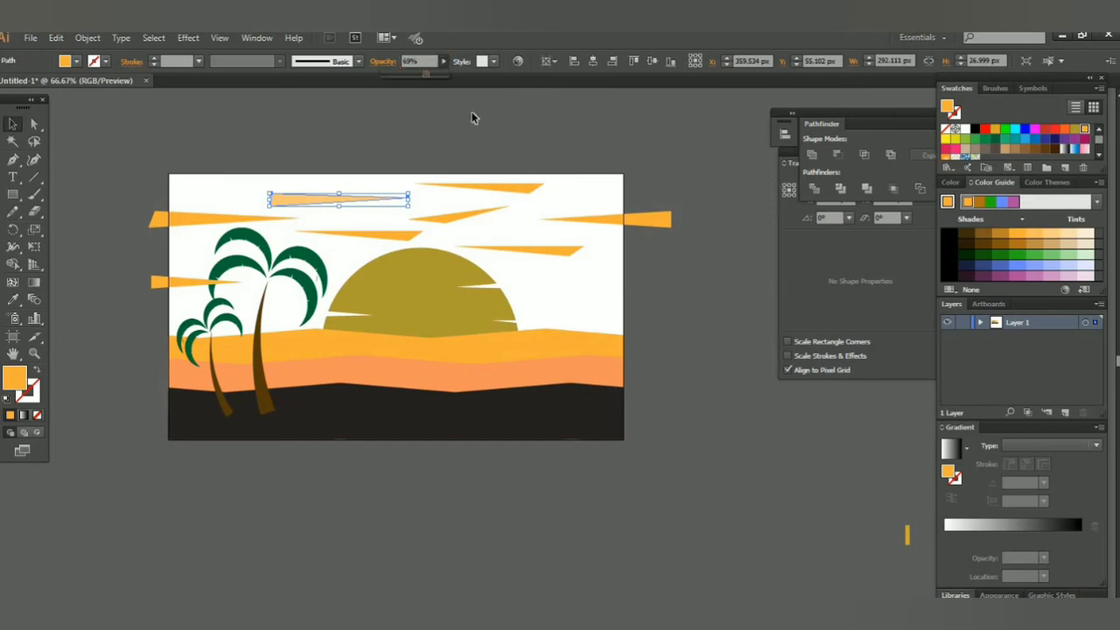
pyautogui.click(501, 168)
pyautogui.click(503, 191)
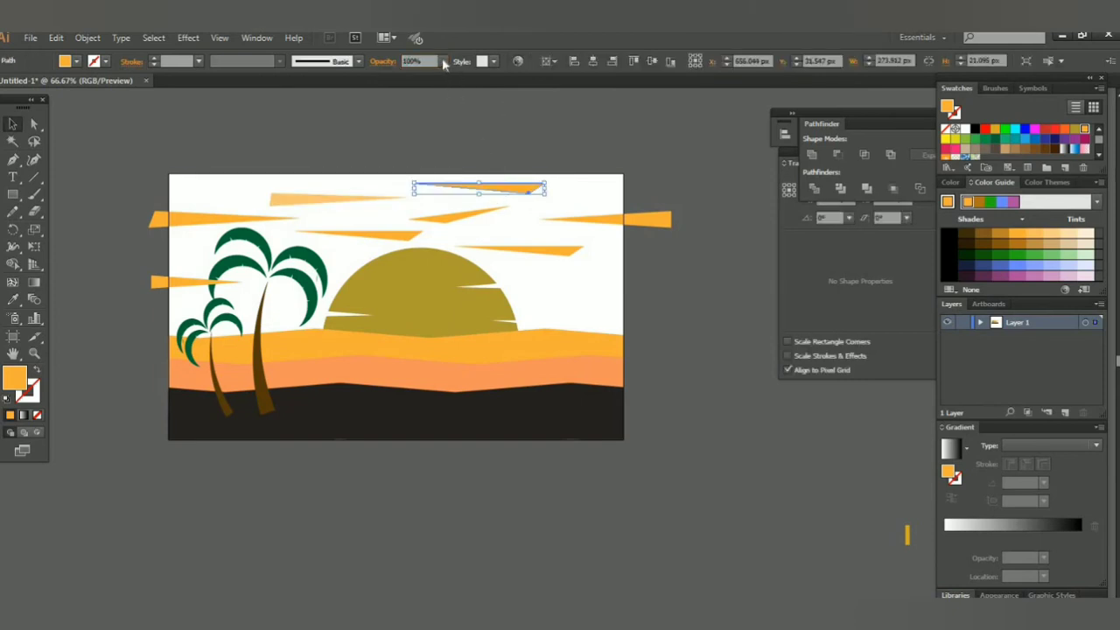
pyautogui.moveTo(445, 79); pyautogui.dragTo(422, 79)
pyautogui.click(667, 217)
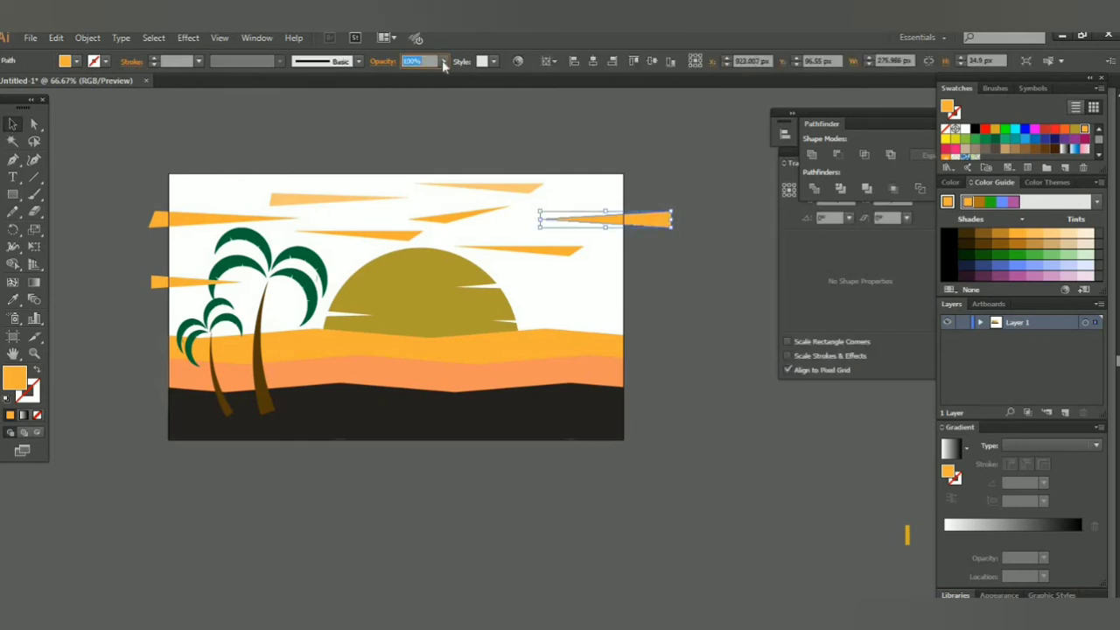
pyautogui.click(414, 62)
pyautogui.write('69')
pyautogui.press('Return')
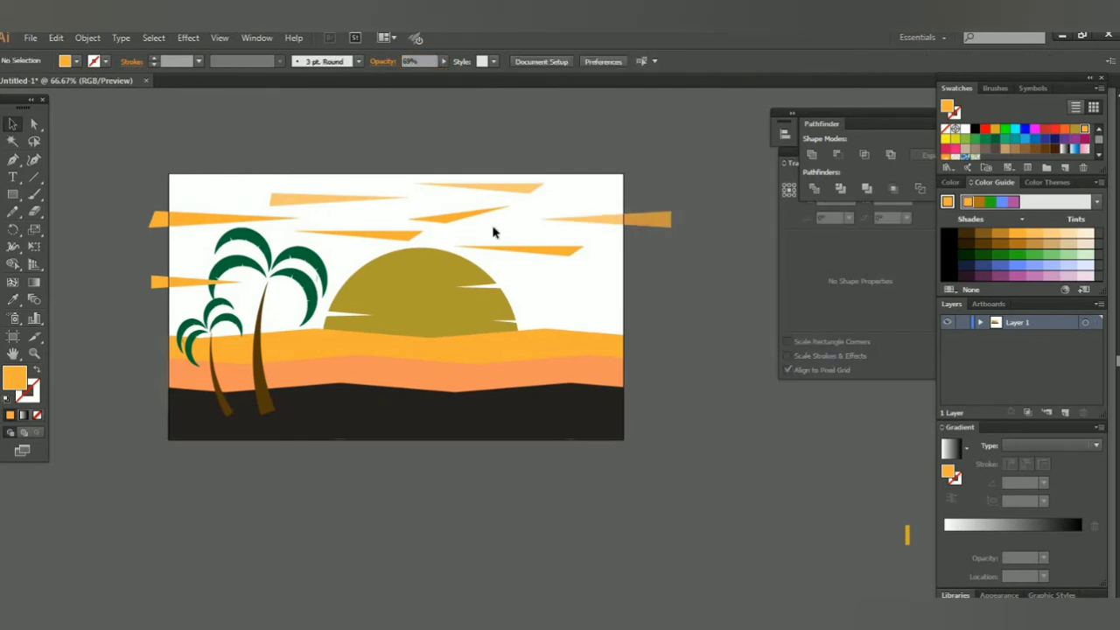
# Fade the streaks near the sun, mid-sky, upper left and left middle to 69% opacity
pyautogui.click(473, 250)
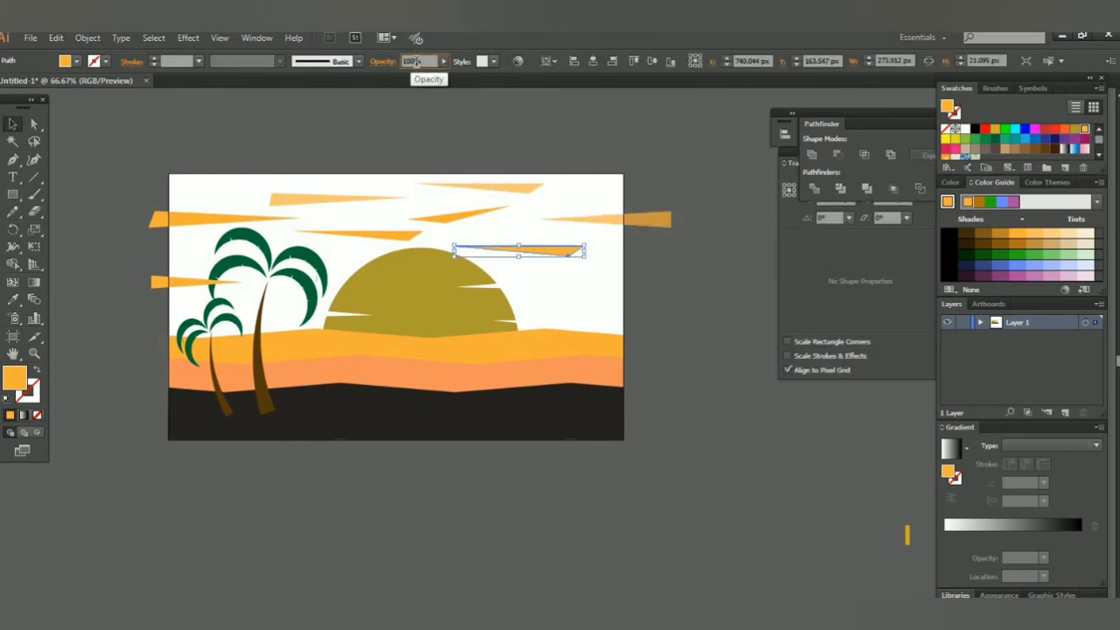
pyautogui.click(404, 60)
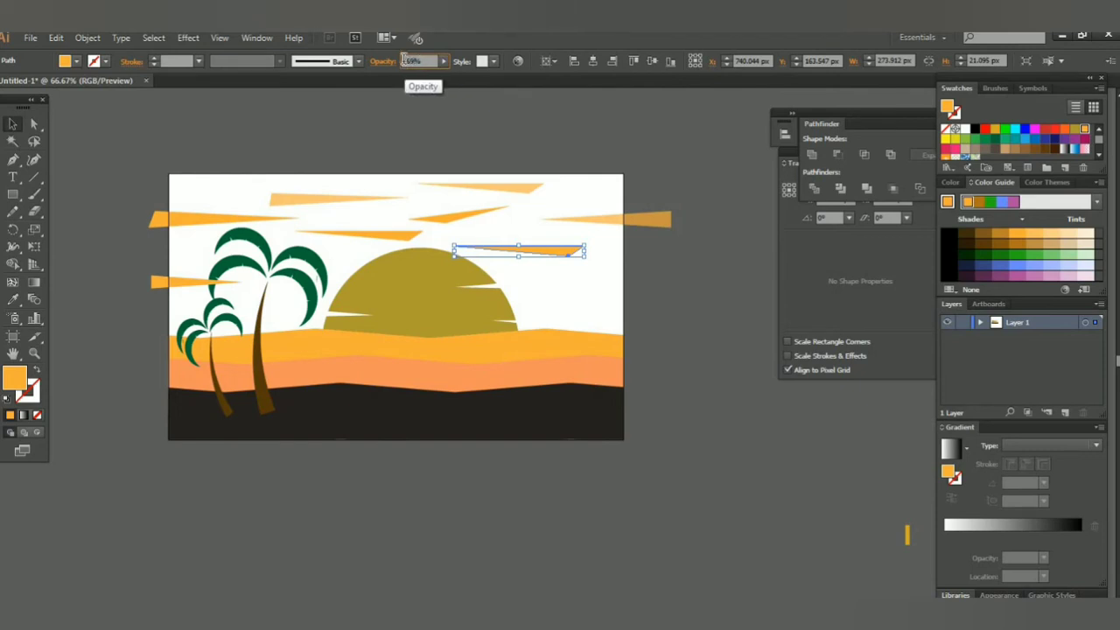
pyautogui.press('Return')
pyautogui.click(410, 236)
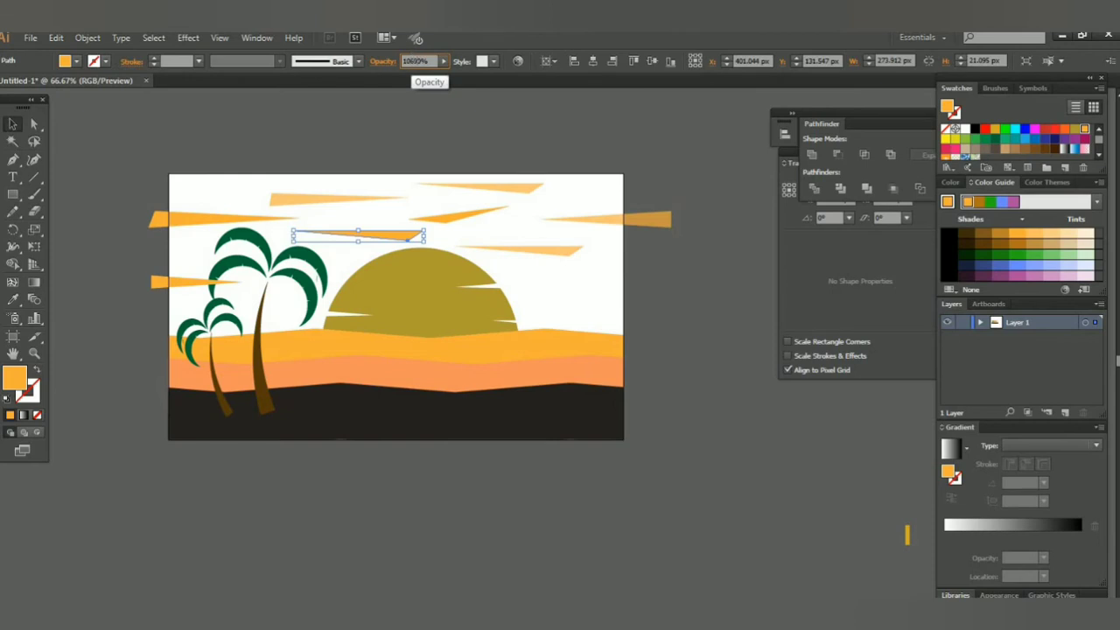
pyautogui.doubleClick(412, 60)
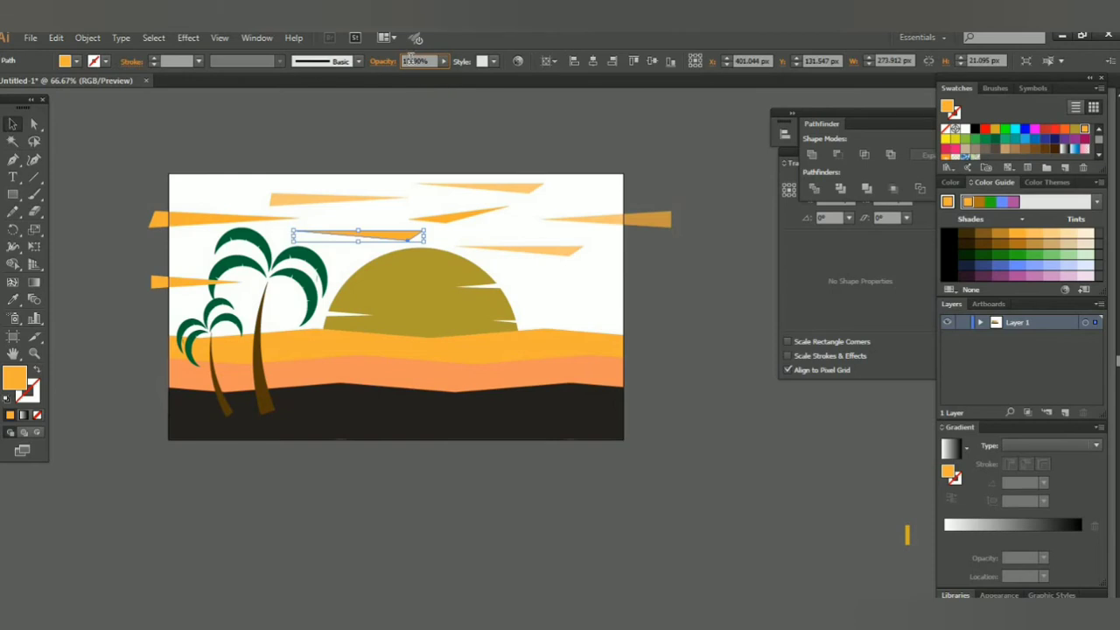
pyautogui.write('60')
pyautogui.click(417, 108)
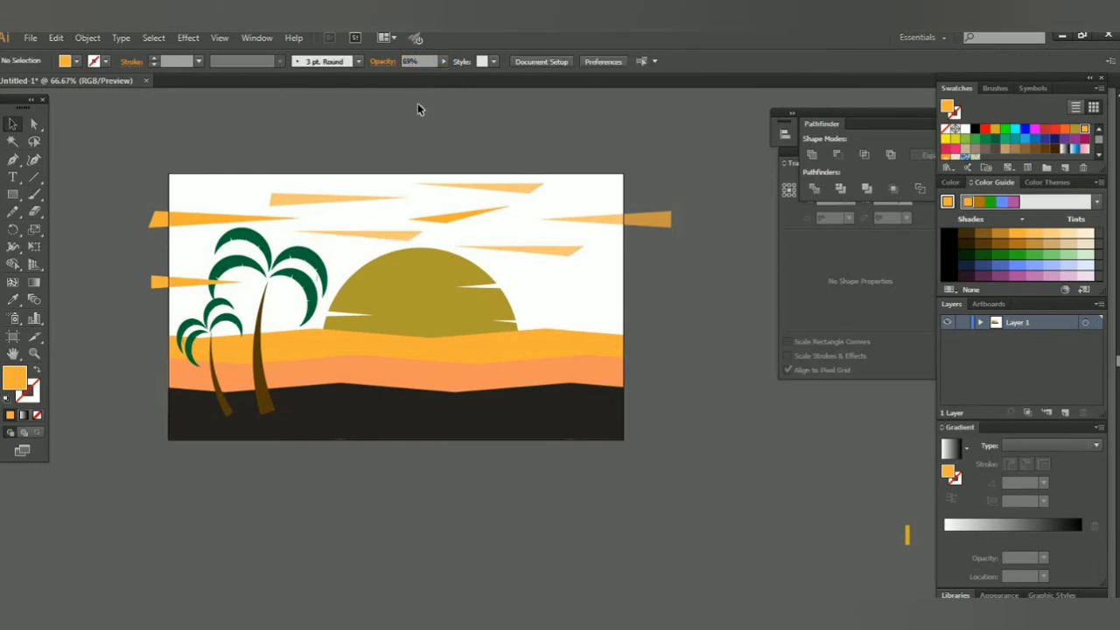
pyautogui.click(207, 222)
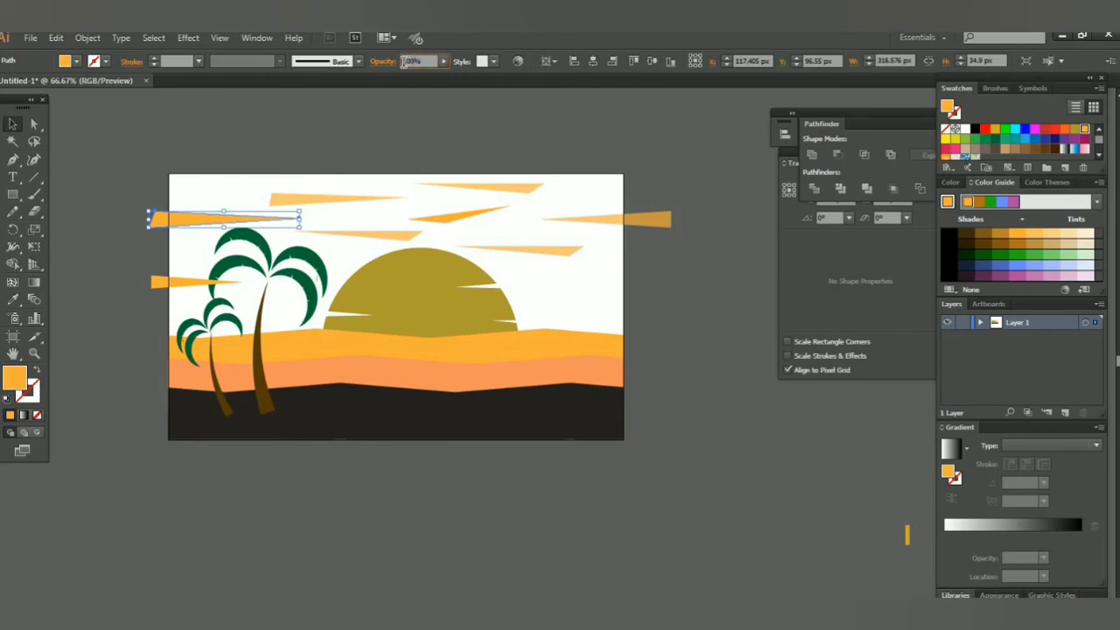
pyautogui.doubleClick(403, 62)
pyautogui.write('69')
pyautogui.press('Return')
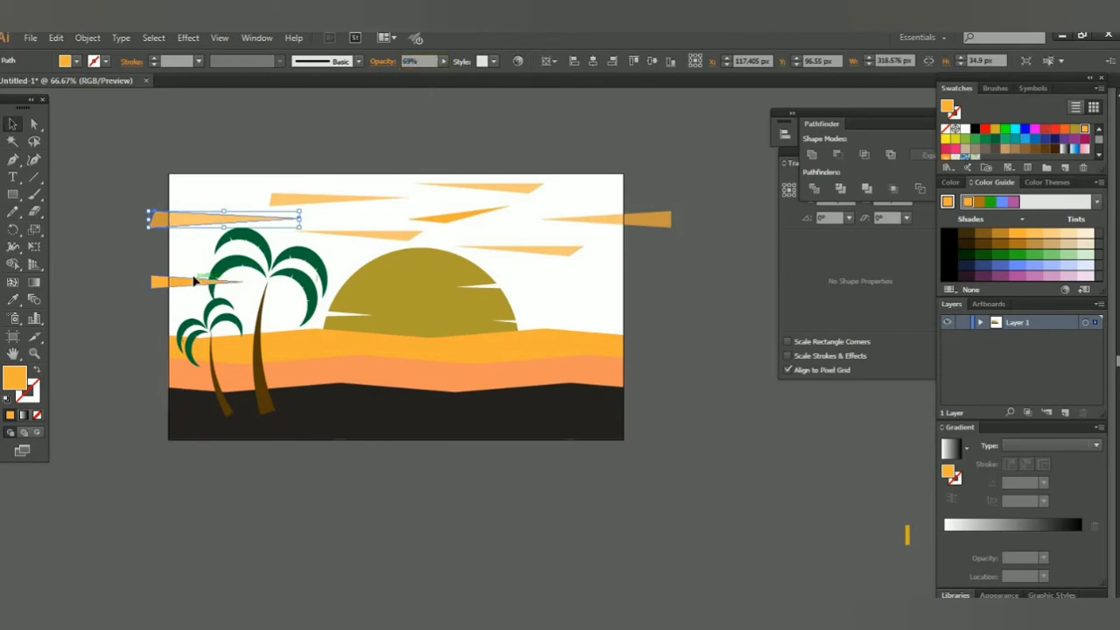
pyautogui.click(188, 282)
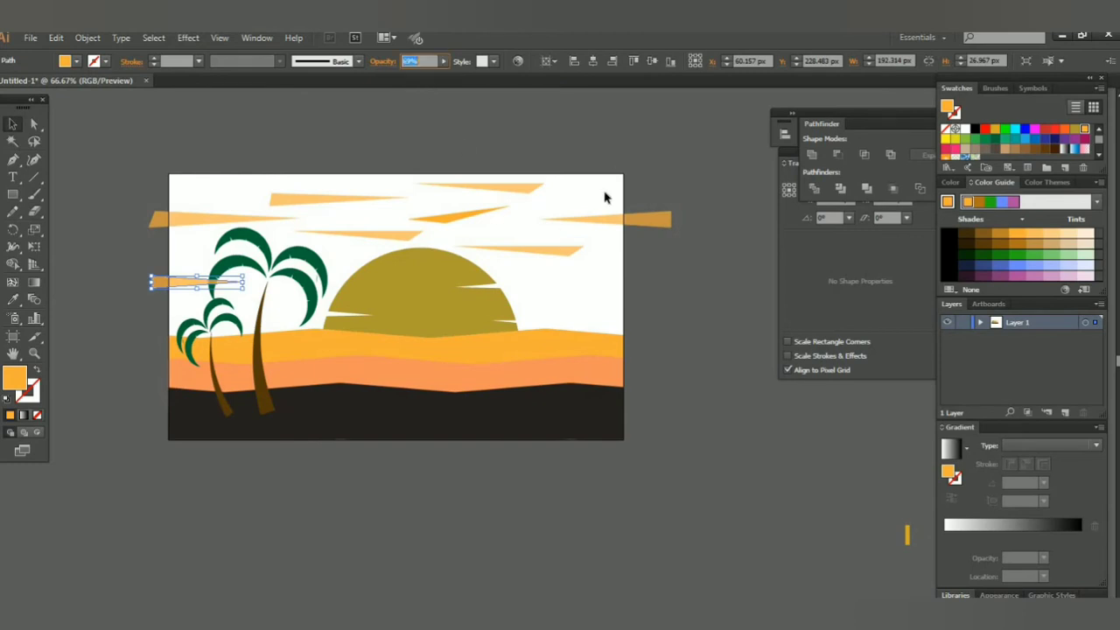
pyautogui.click(680, 145)
# Give the Rectangle tool a gradient fill whose left stop is burnt orange
pyautogui.moveTo(12, 193); pyautogui.dragTo(79, 192)
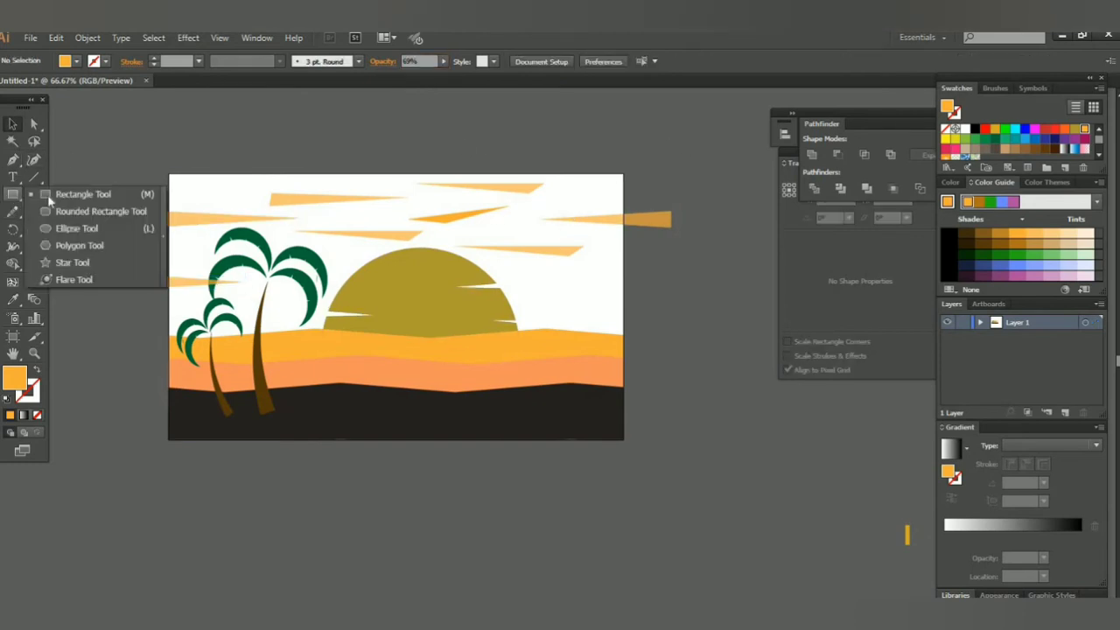
pyautogui.click(24, 414)
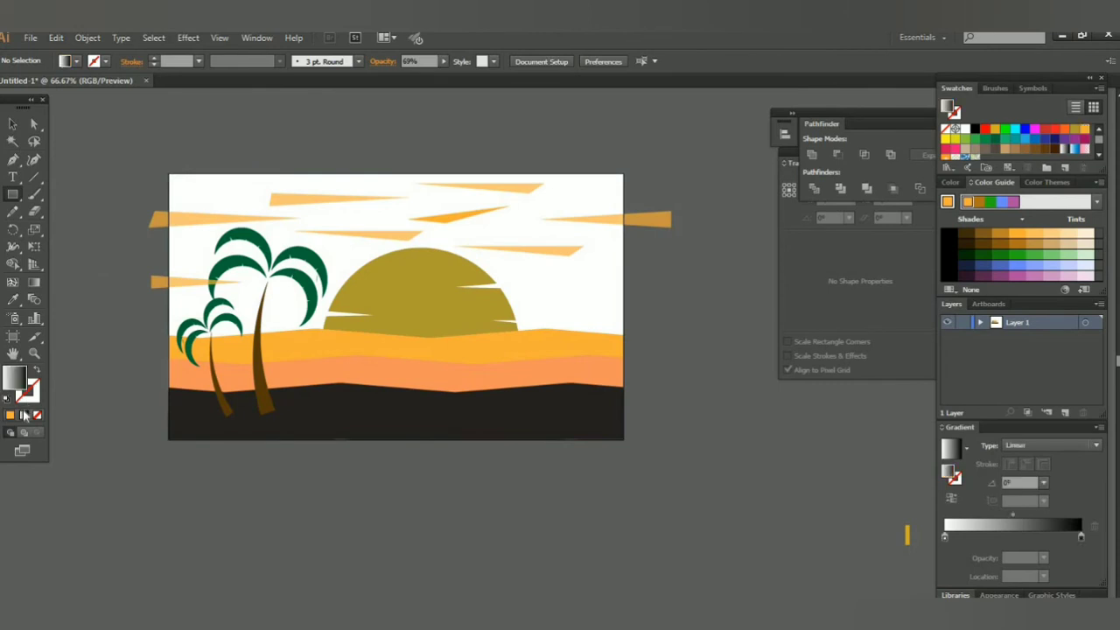
pyautogui.click(966, 448)
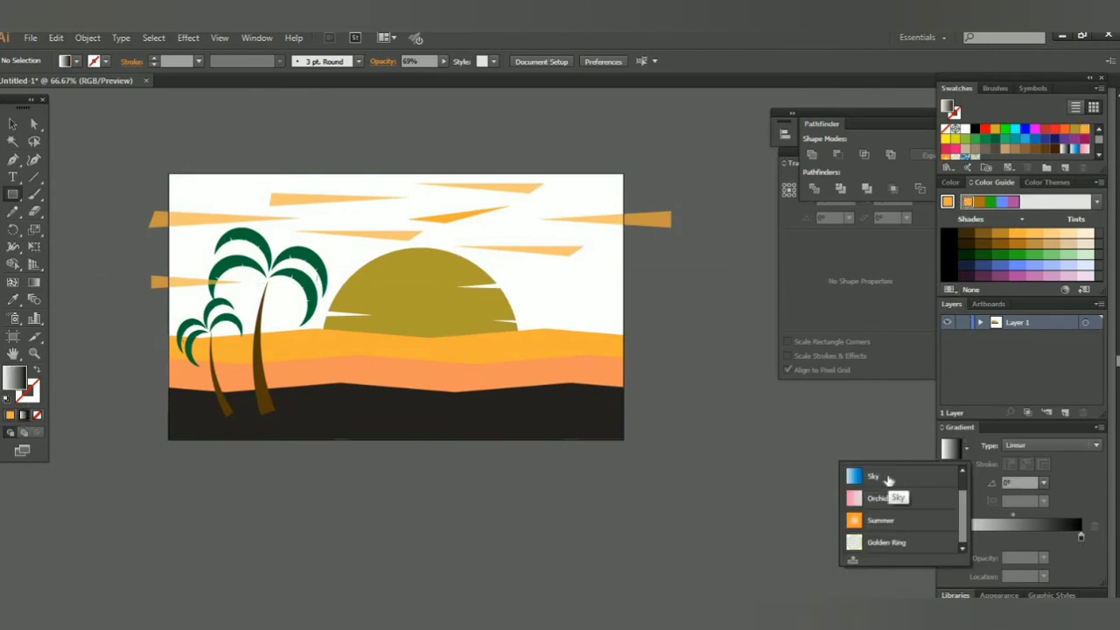
pyautogui.click(899, 433)
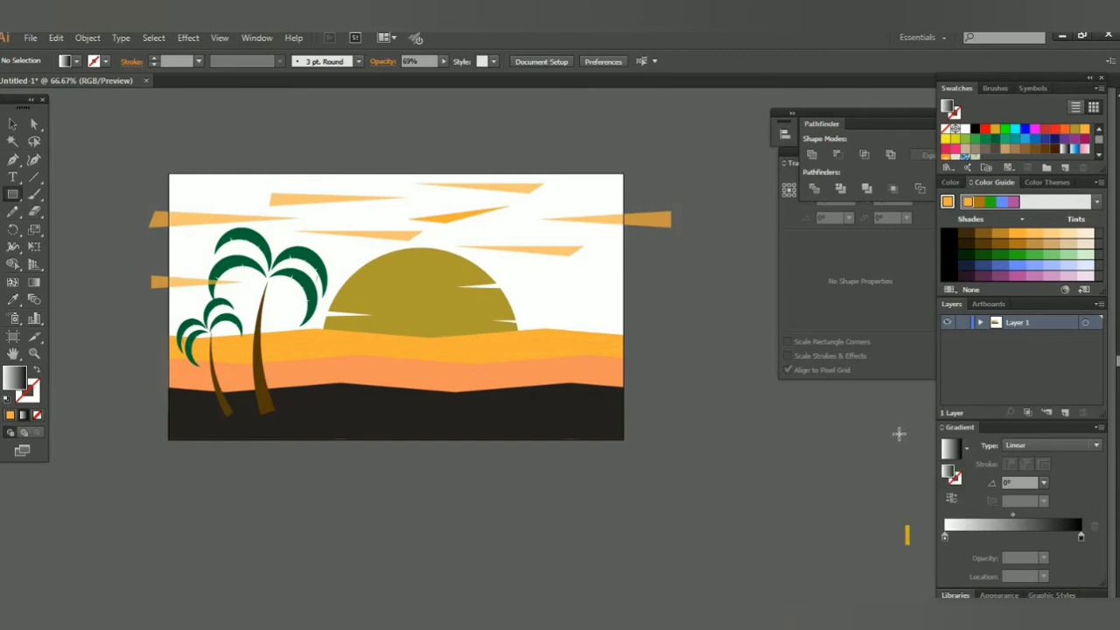
pyautogui.doubleClick(944, 536)
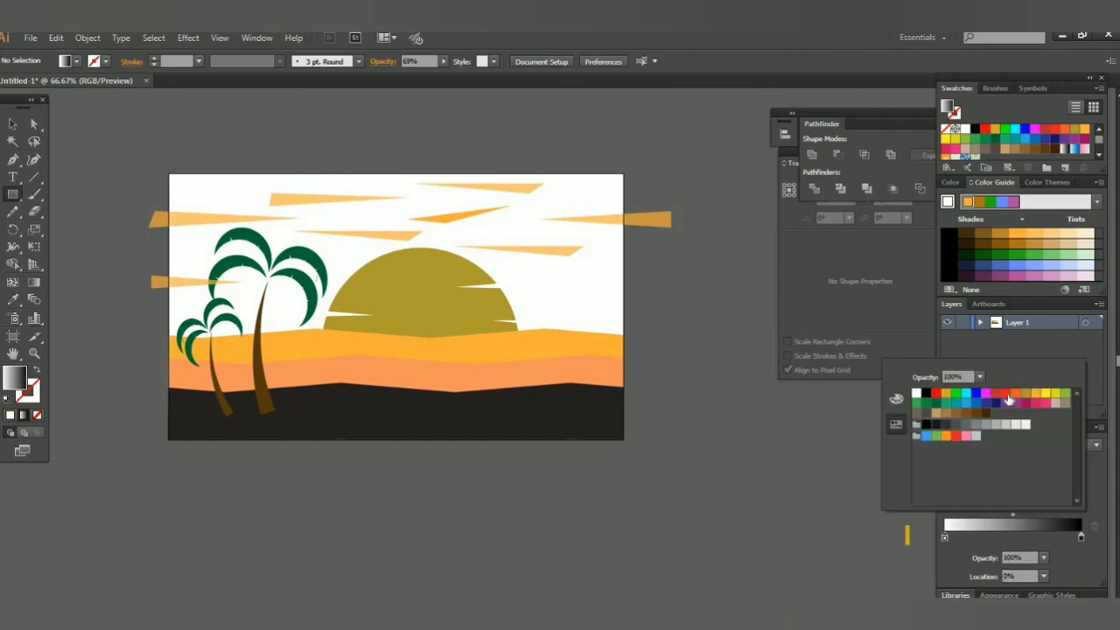
pyautogui.click(1009, 399)
pyautogui.click(795, 522)
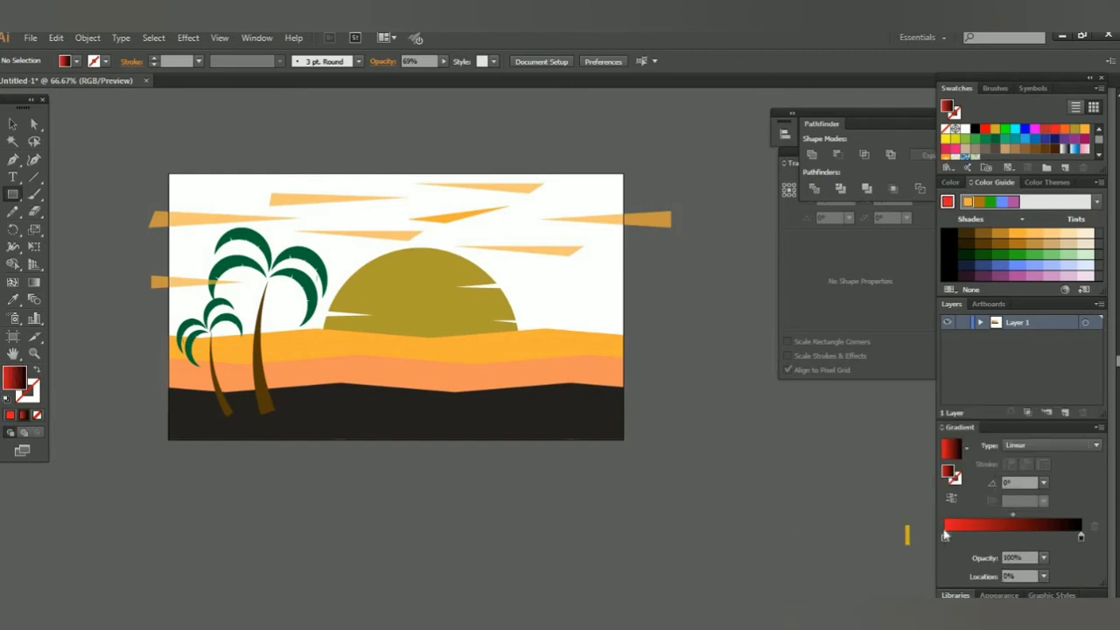
pyautogui.doubleClick(946, 537)
pyautogui.click(896, 399)
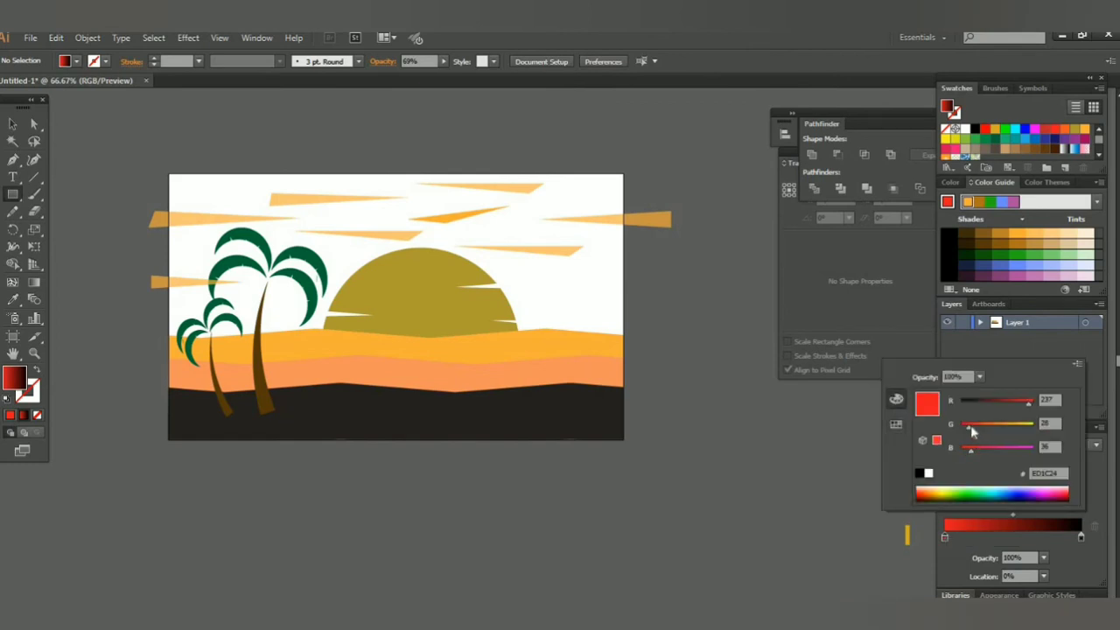
pyautogui.moveTo(969, 425); pyautogui.dragTo(992, 425)
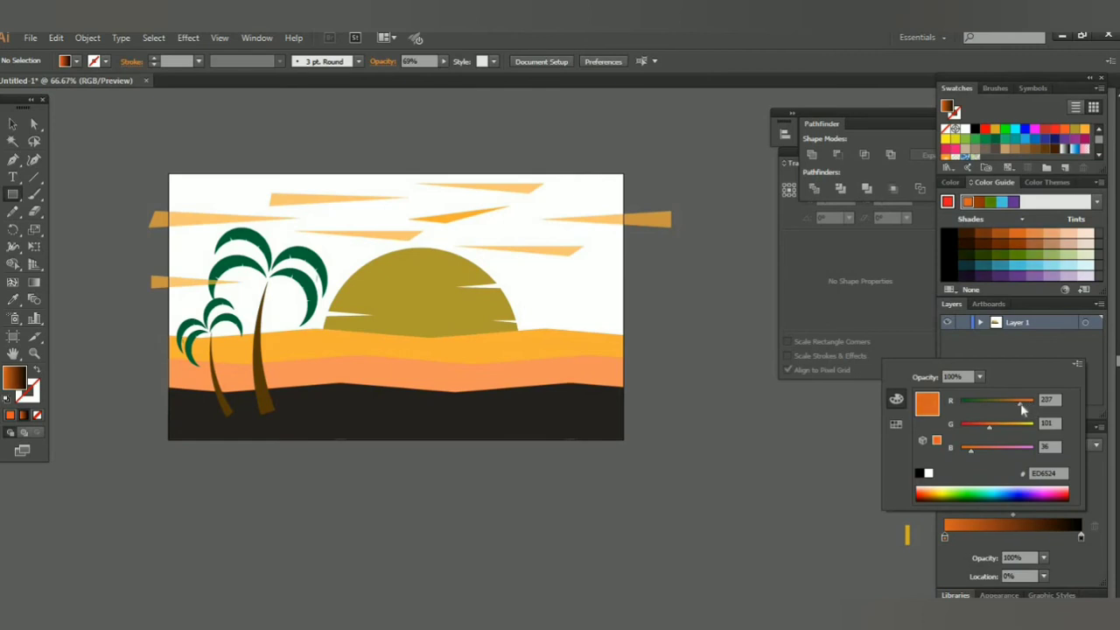
pyautogui.click(842, 426)
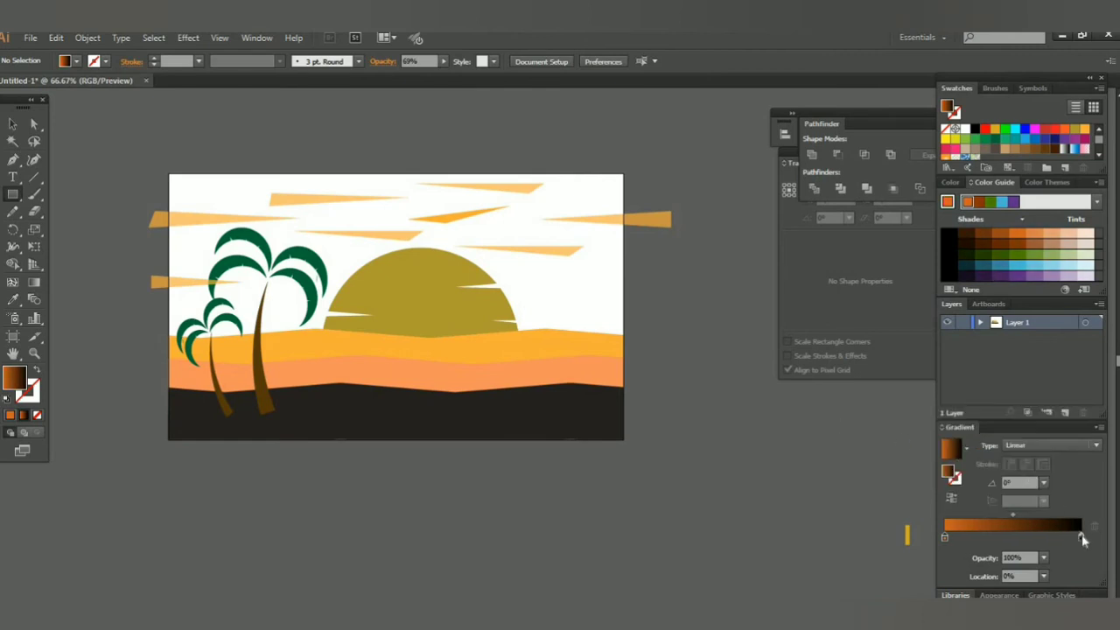
# Make the right gradient stop a light pink and set the gradient type to Radial
pyautogui.doubleClick(1081, 538)
pyautogui.click(896, 425)
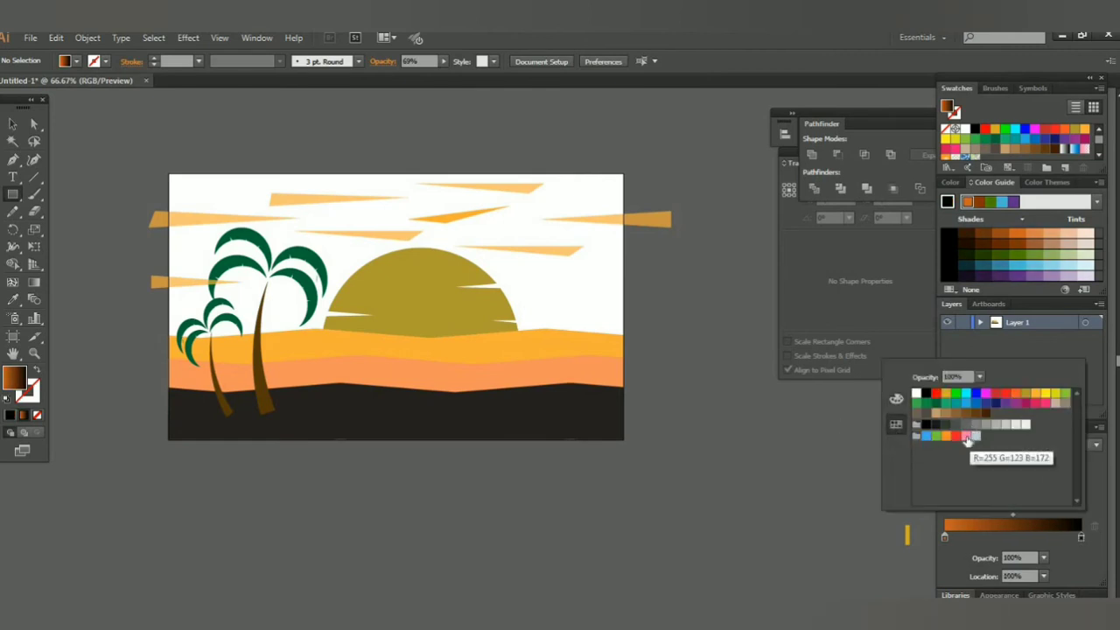
pyautogui.click(967, 437)
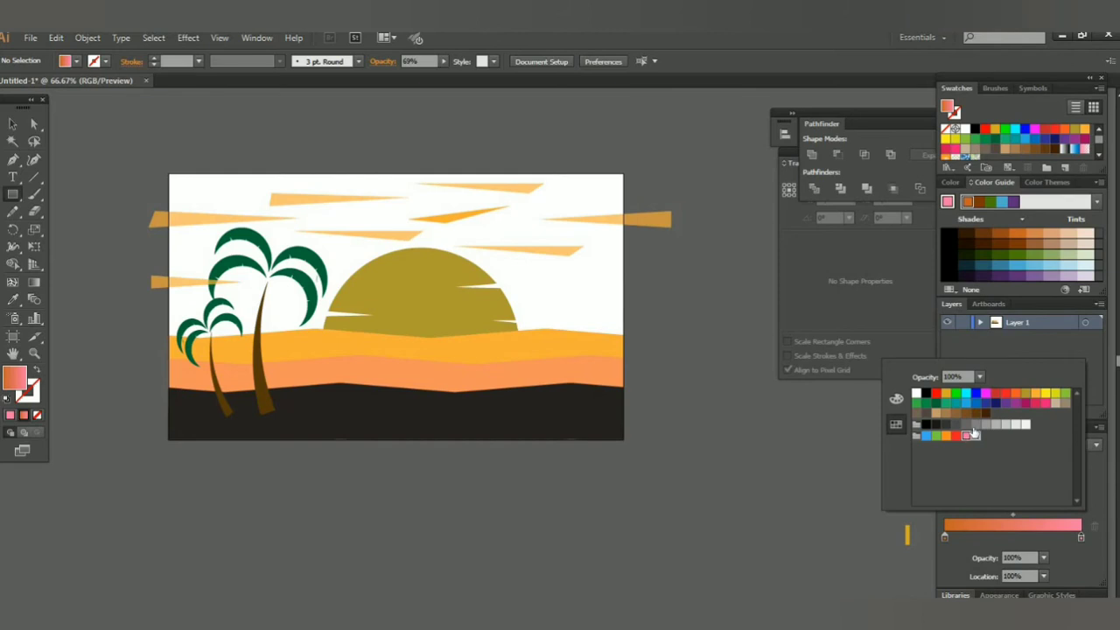
pyautogui.click(897, 400)
pyautogui.moveTo(998, 431); pyautogui.dragTo(1004, 431)
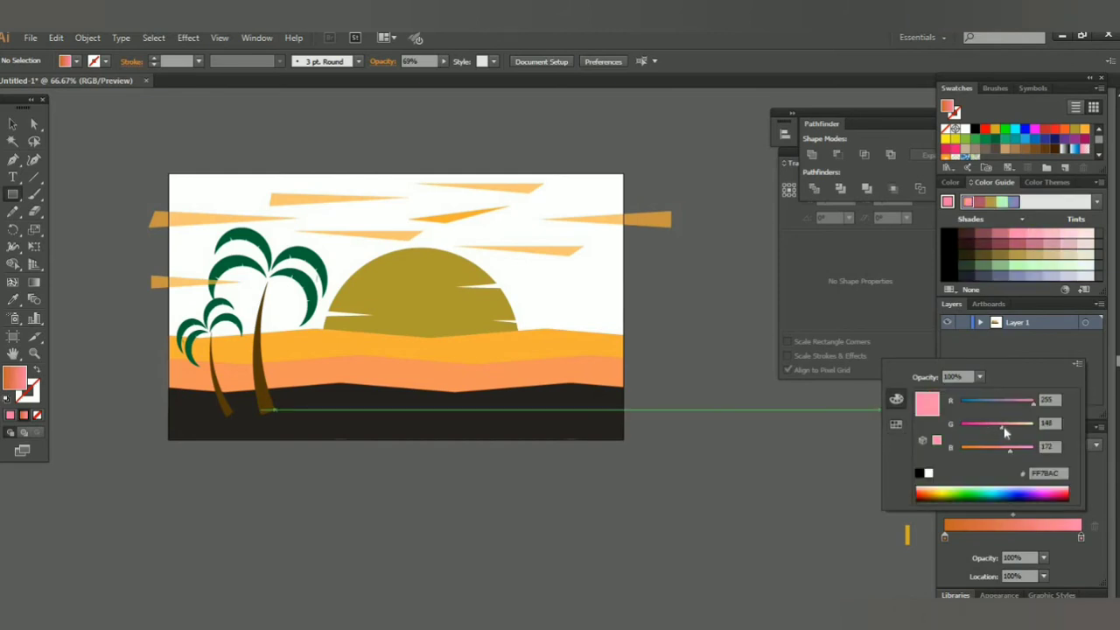
pyautogui.click(844, 465)
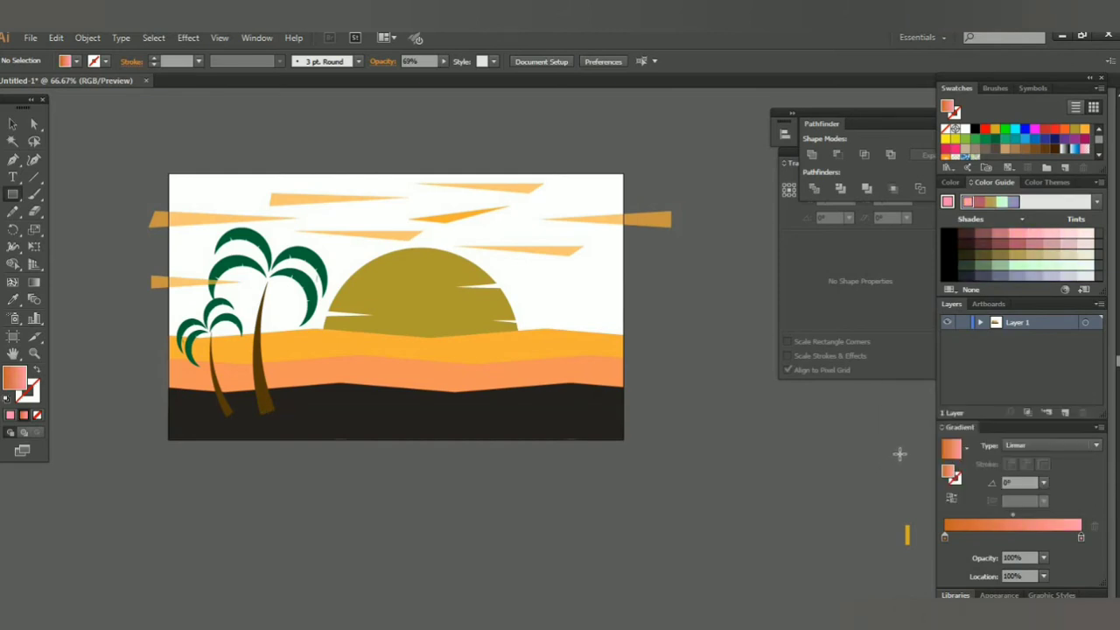
pyautogui.click(1050, 445)
pyautogui.click(1052, 474)
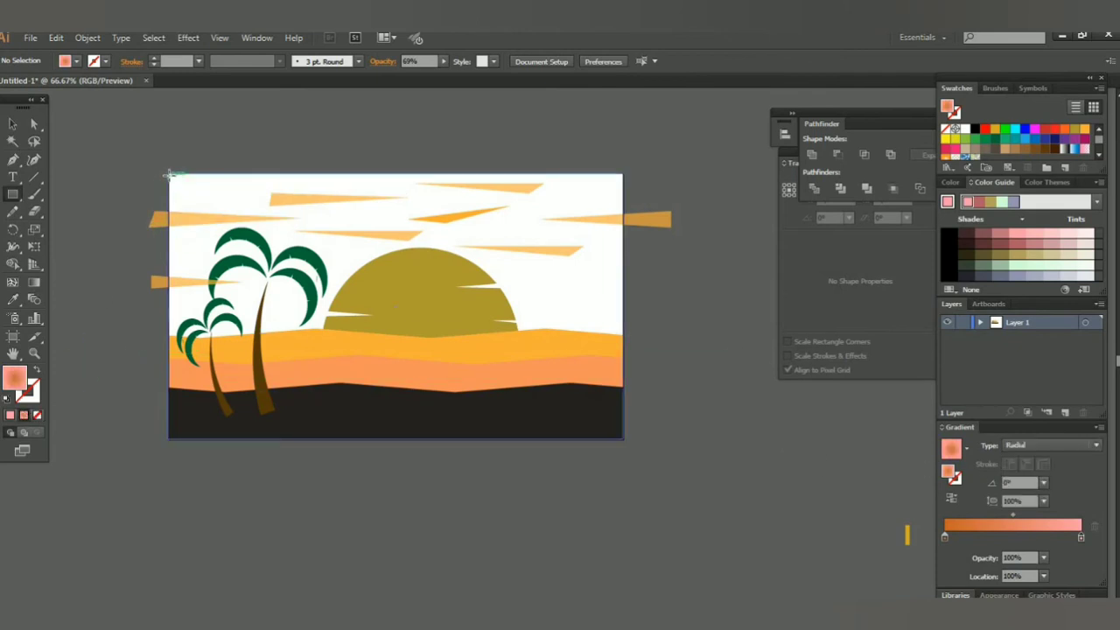
# Draw a radial-gradient rectangle at the artboard's top-left corner, removing an accidental extra rectangle
pyautogui.moveTo(168, 172); pyautogui.dragTo(333, 288)
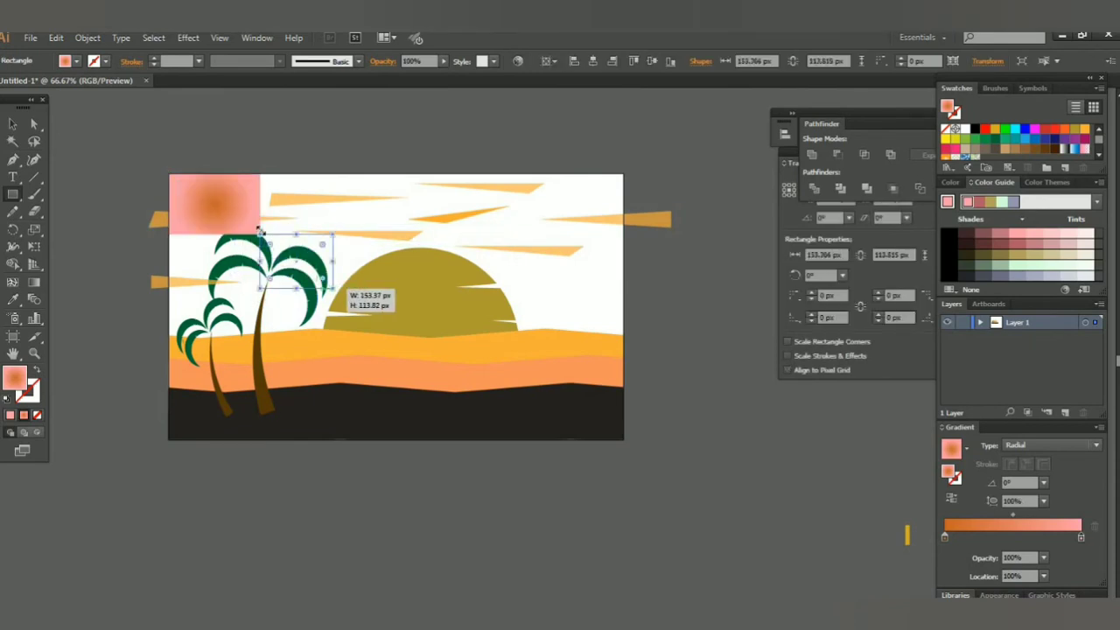
pyautogui.click(243, 220)
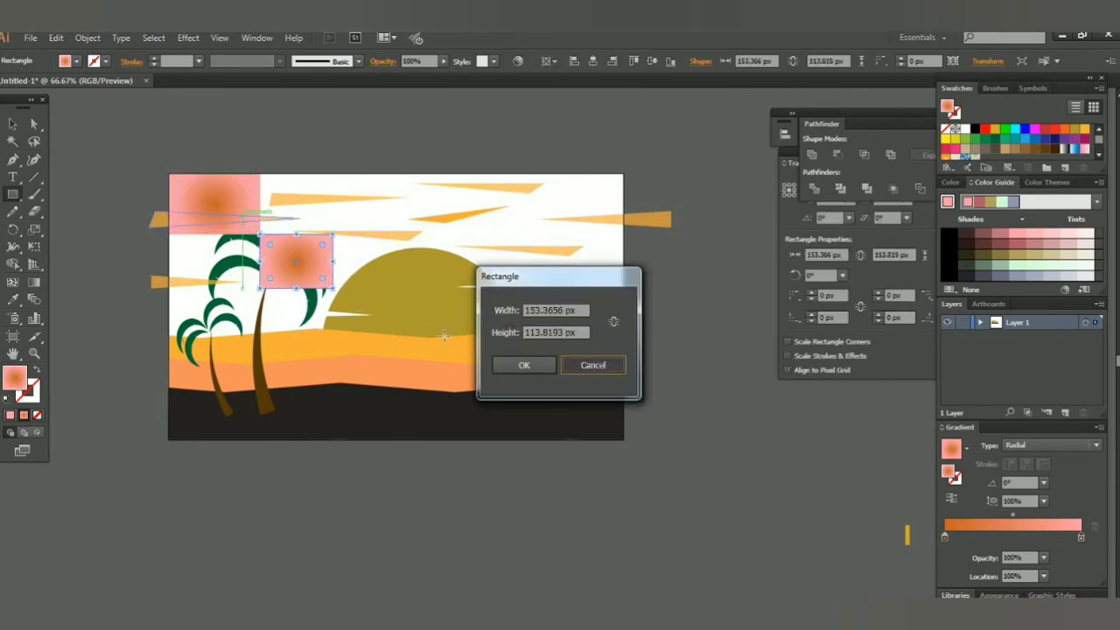
pyautogui.press('Escape')
pyautogui.press('Delete')
pyautogui.press('v')
pyautogui.click(201, 216)
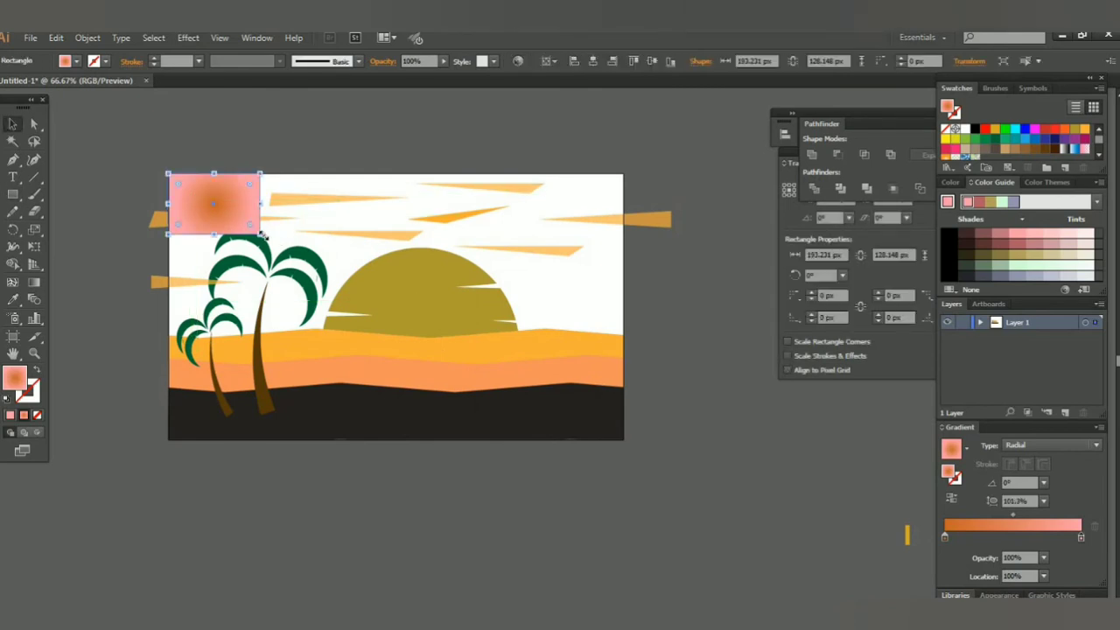
pyautogui.moveTo(260, 235); pyautogui.dragTo(272, 240)
pyautogui.moveTo(289, 265)
pyautogui.mouseDown()
pyautogui.moveTo(413, 300)
pyautogui.moveTo(411, 332)
pyautogui.mouseUp()
pyautogui.hotkey('ctrl', 'z')
# Stretch the gradient rectangle across the whole 960 × 560 artboard and send it to the back
pyautogui.click(230, 202)
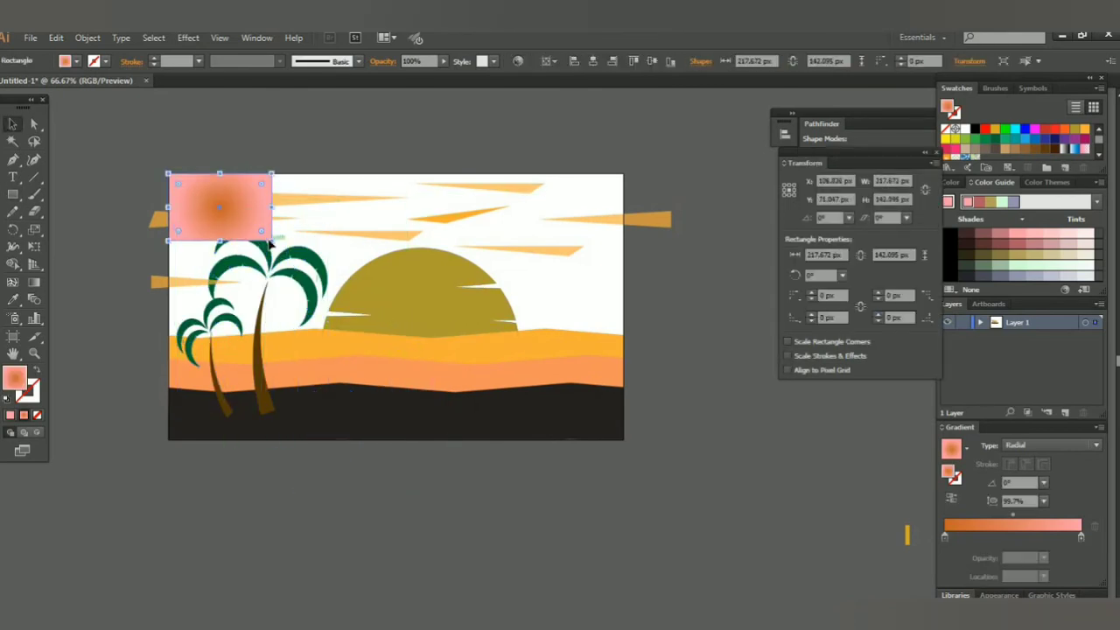
pyautogui.moveTo(271, 240)
pyautogui.mouseDown()
pyautogui.moveTo(401, 340)
pyautogui.moveTo(624, 439)
pyautogui.mouseUp()
pyautogui.click(86, 38)
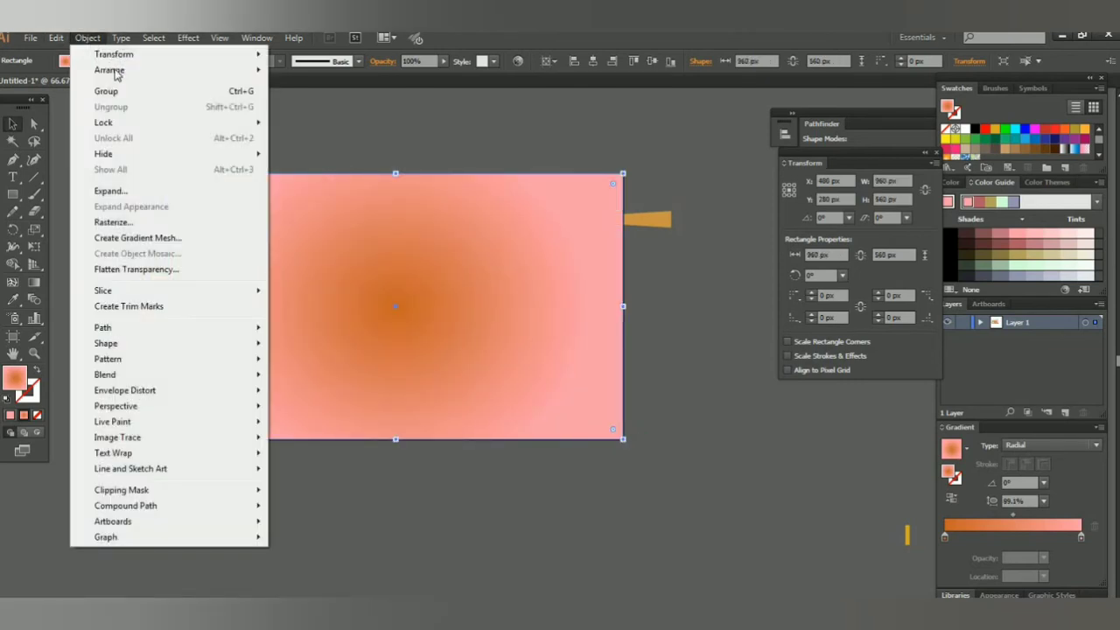
pyautogui.moveTo(109, 70)
pyautogui.click(304, 117)
pyautogui.click(687, 293)
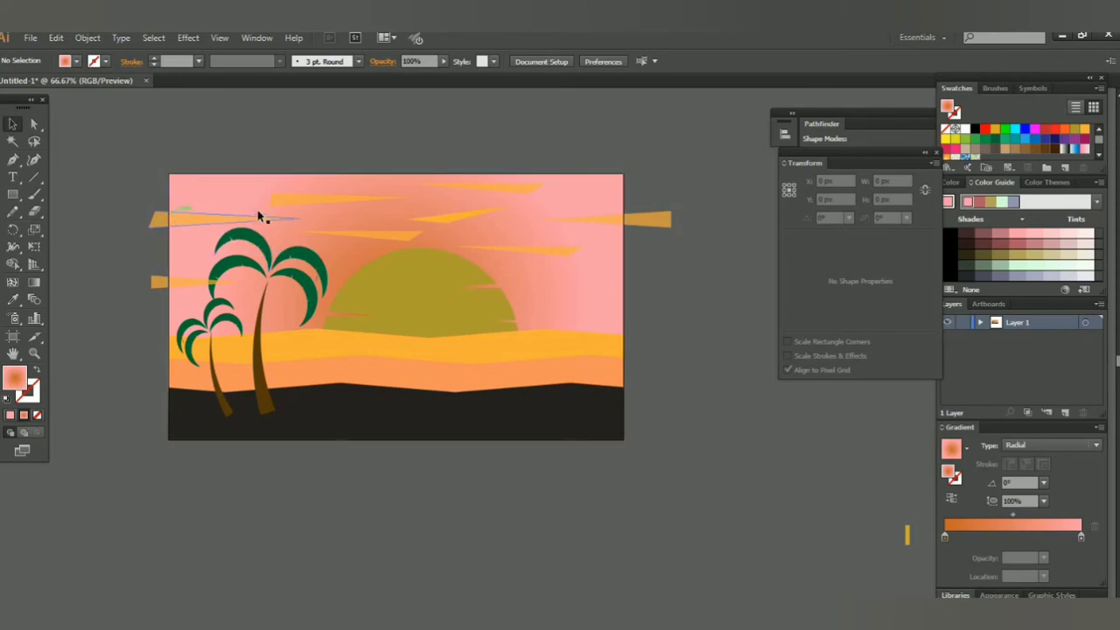
pyautogui.moveTo(12, 195); pyautogui.dragTo(41, 197)
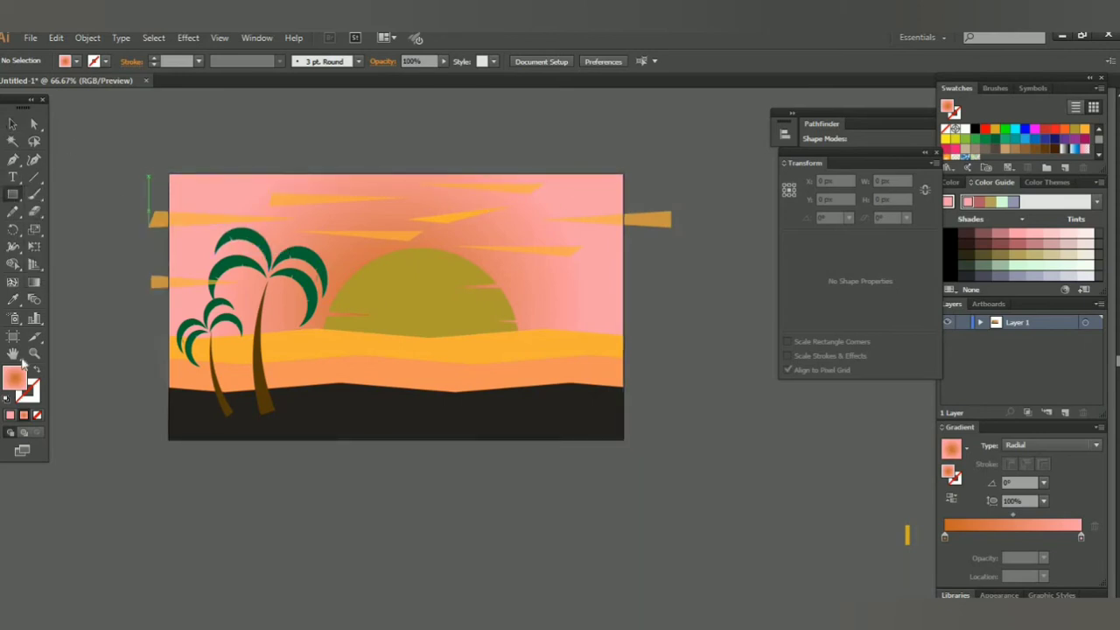
# Draw a 960×560 rectangle over the artboard and clip all artwork to it with a clipping mask
pyautogui.click(9, 415)
pyautogui.moveTo(167, 171); pyautogui.dragTo(622, 439)
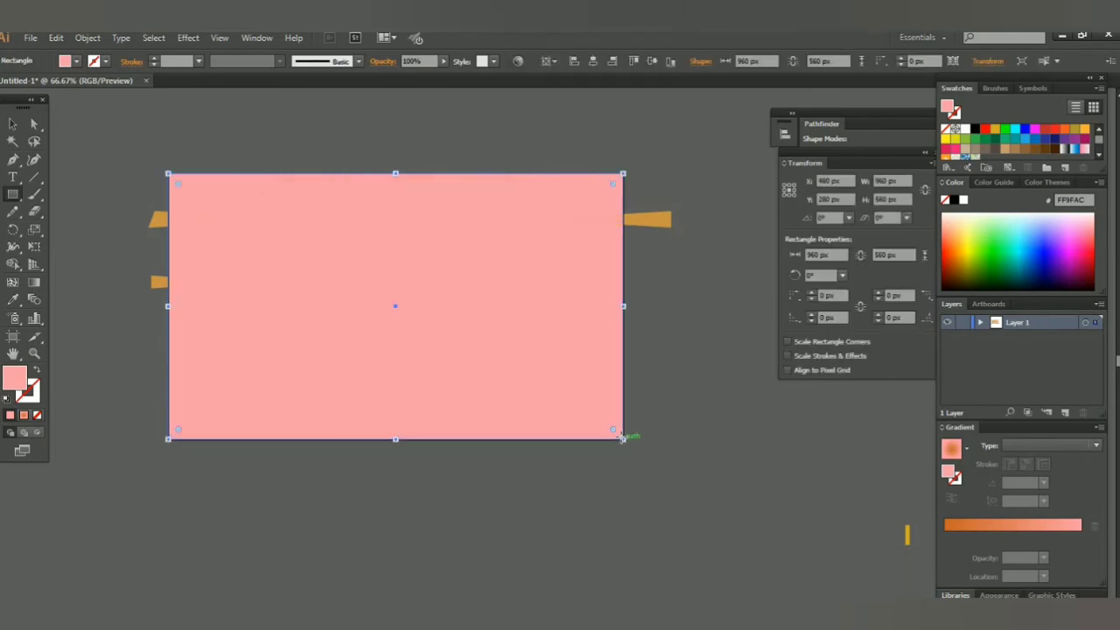
pyautogui.hotkey('ctrl', 'a')
pyautogui.click(86, 38)
pyautogui.moveTo(122, 491)
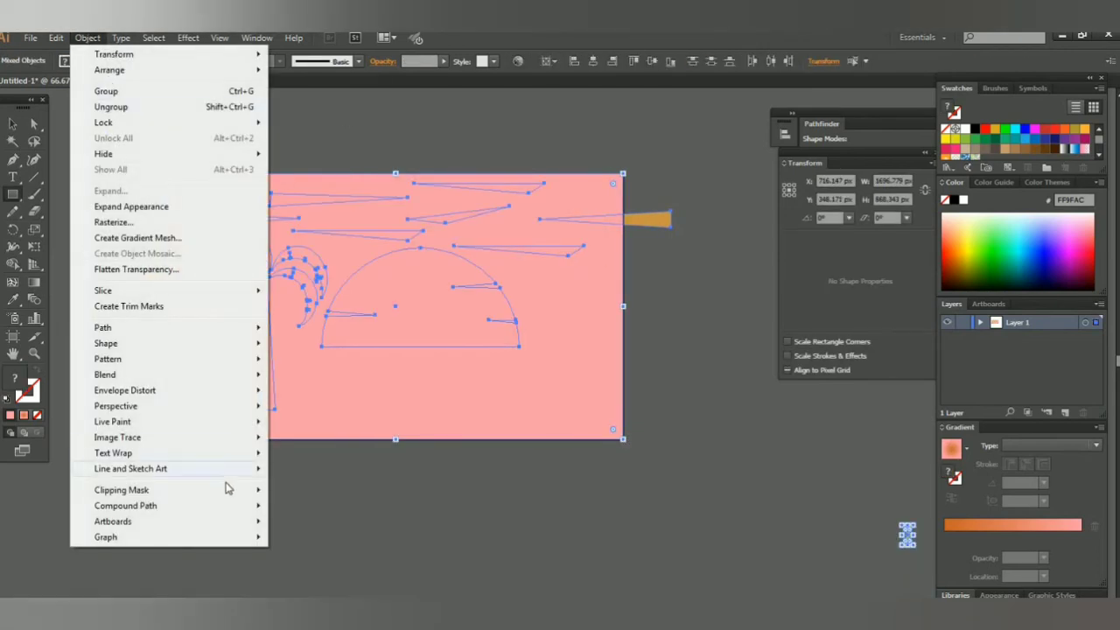
pyautogui.click(298, 491)
pyautogui.press('Escape')
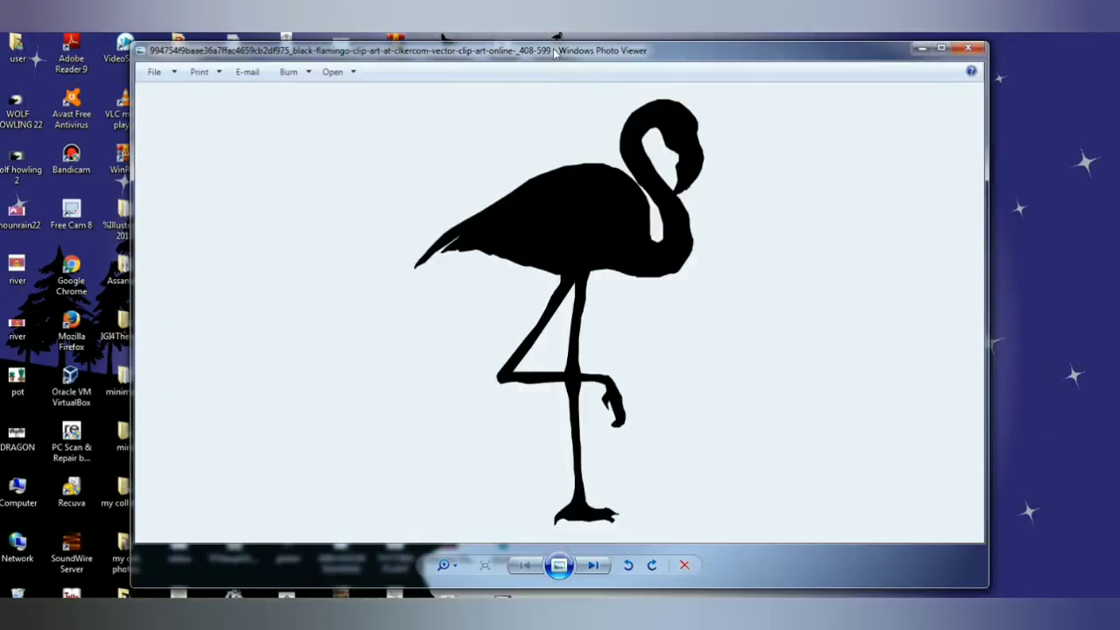
# Close the flamingo picture and drag the flamingo image file onto the canvas beside the artboard
pyautogui.click(922, 49)
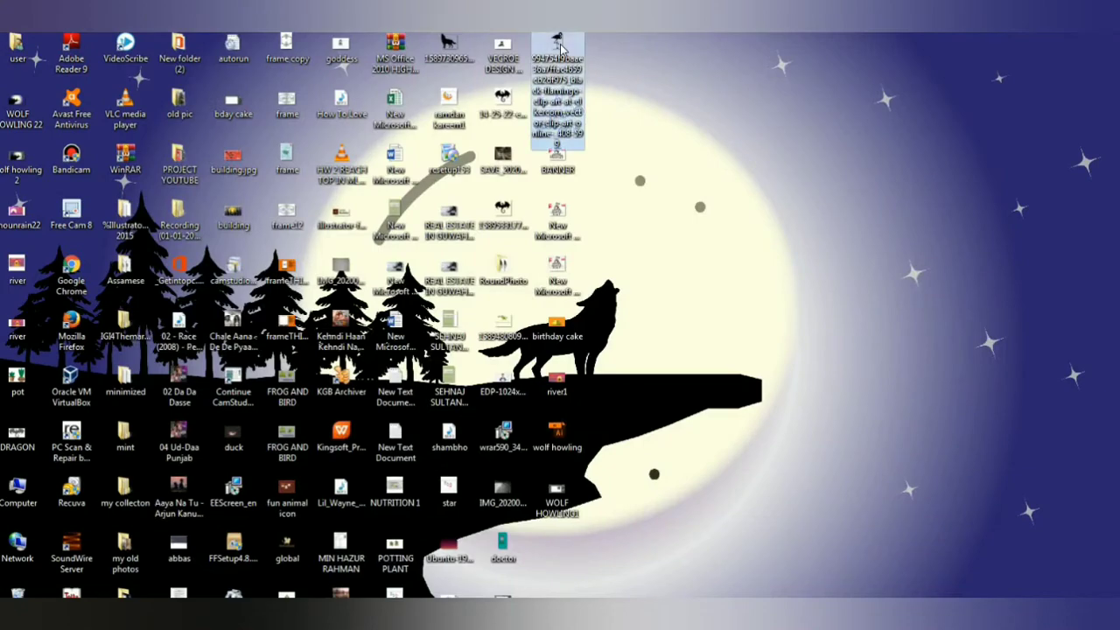
pyautogui.click(557, 39)
pyautogui.hotkey('alt', 'F4')
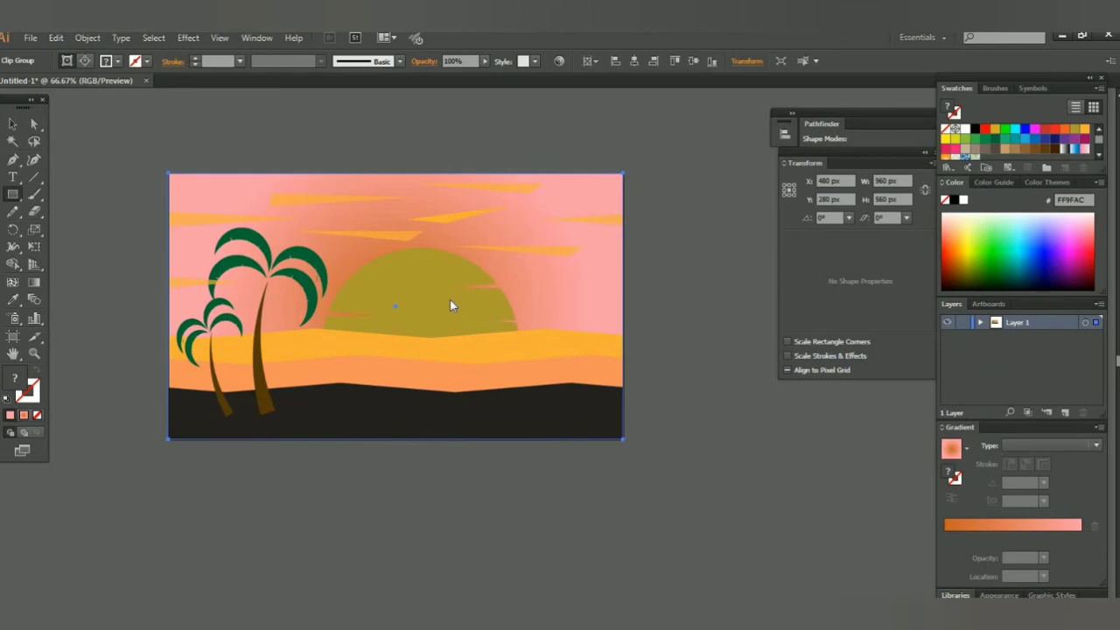
pyautogui.moveTo(442, 311)
pyautogui.mouseDown()
pyautogui.moveTo(450, 298)
pyautogui.moveTo(674, 300)
pyautogui.mouseUp()
pyautogui.click(13, 123)
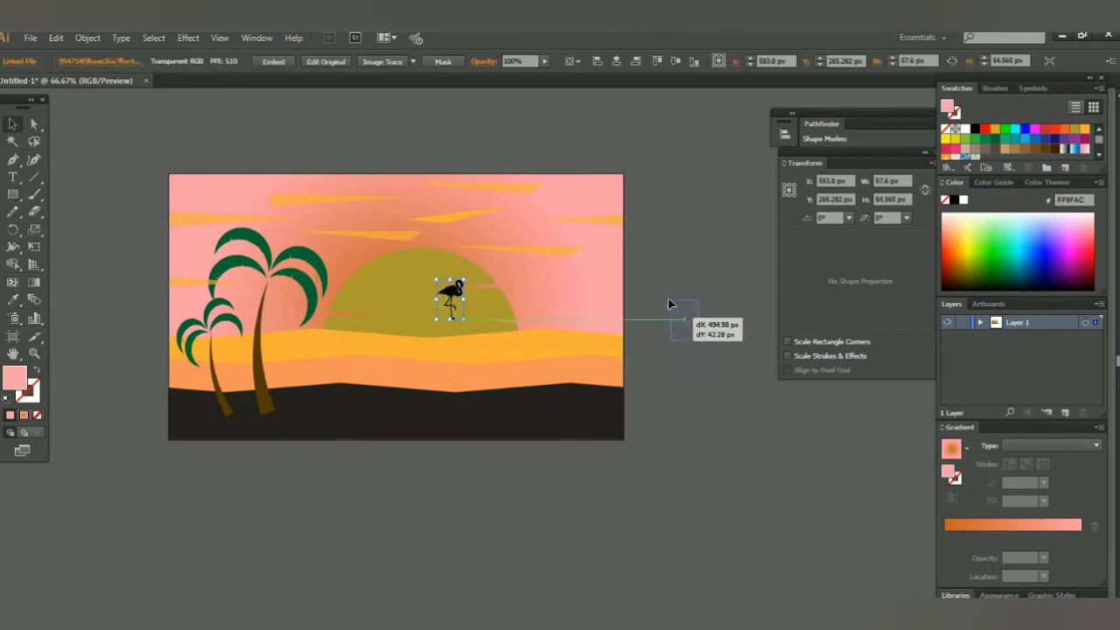
pyautogui.click(417, 62)
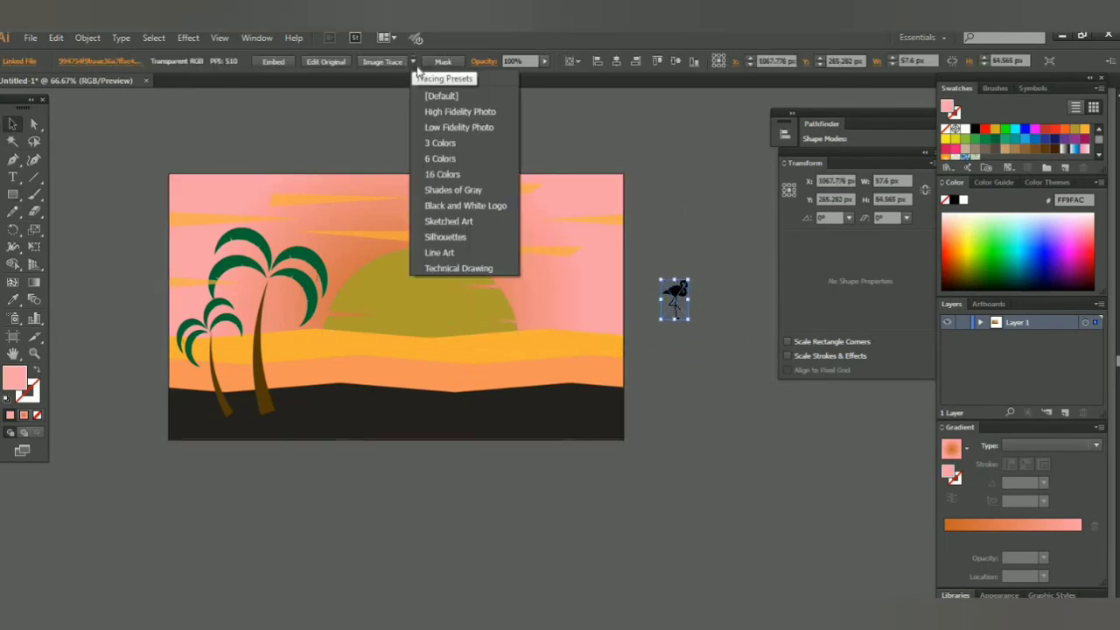
# Trace the flamingo with the Silhouettes preset, enlarge it, fill it black and expand it
pyautogui.click(462, 235)
pyautogui.moveTo(691, 279)
pyautogui.mouseDown()
pyautogui.moveTo(722, 232)
pyautogui.moveTo(697, 175)
pyautogui.mouseUp()
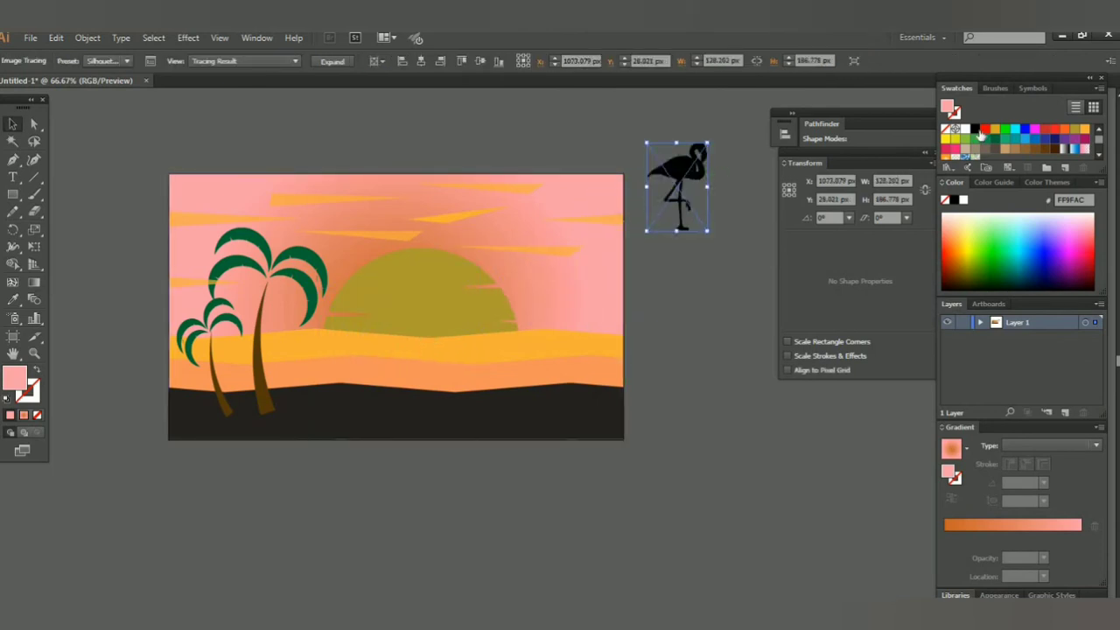
pyautogui.click(982, 132)
pyautogui.click(994, 183)
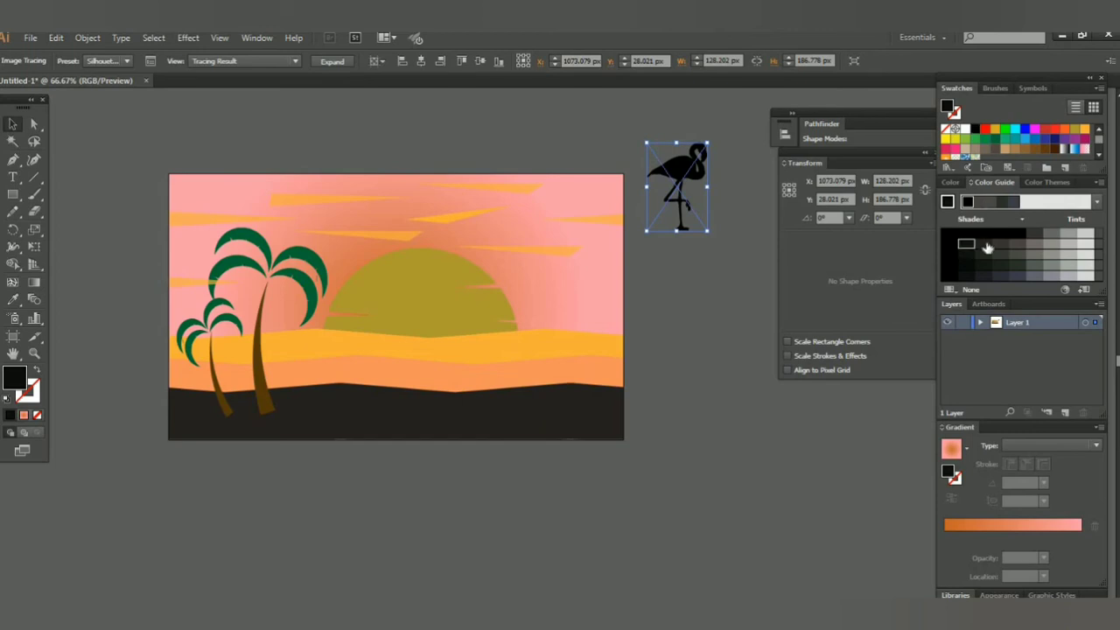
pyautogui.click(87, 37)
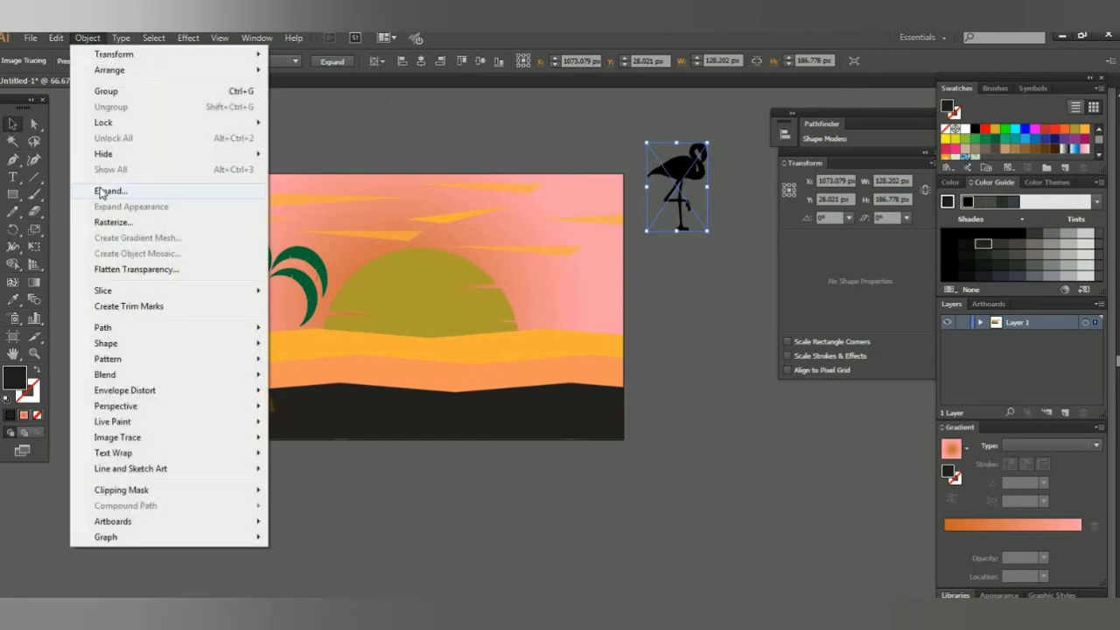
pyautogui.click(100, 191)
pyautogui.click(528, 417)
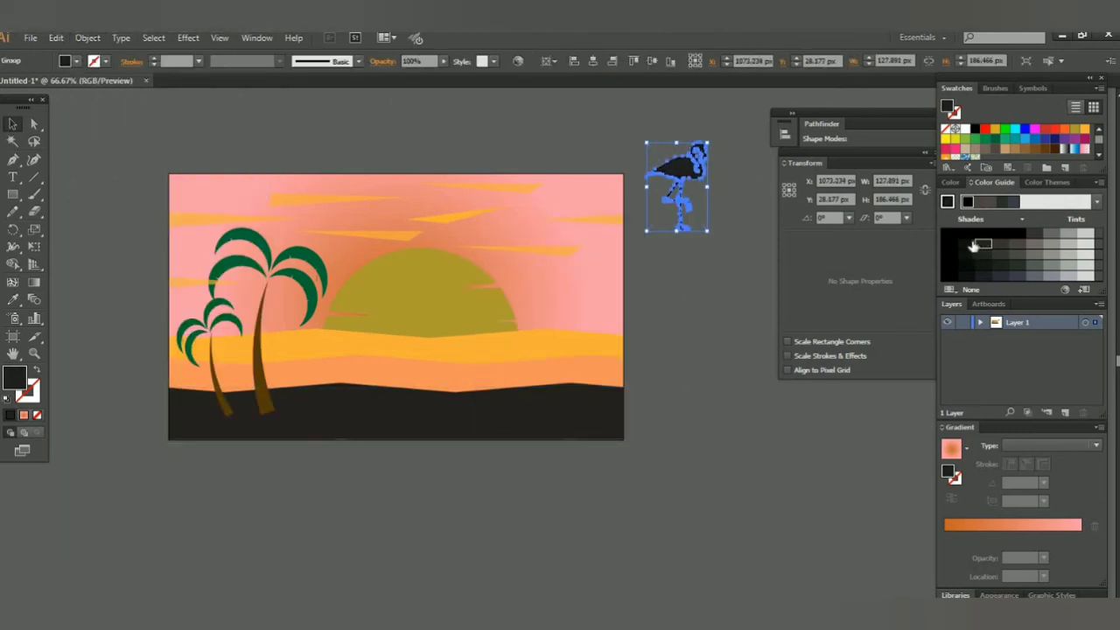
# Place the flamingo on the ground, add a reflected copy to its right and make it taller
pyautogui.moveTo(686, 168); pyautogui.dragTo(349, 343)
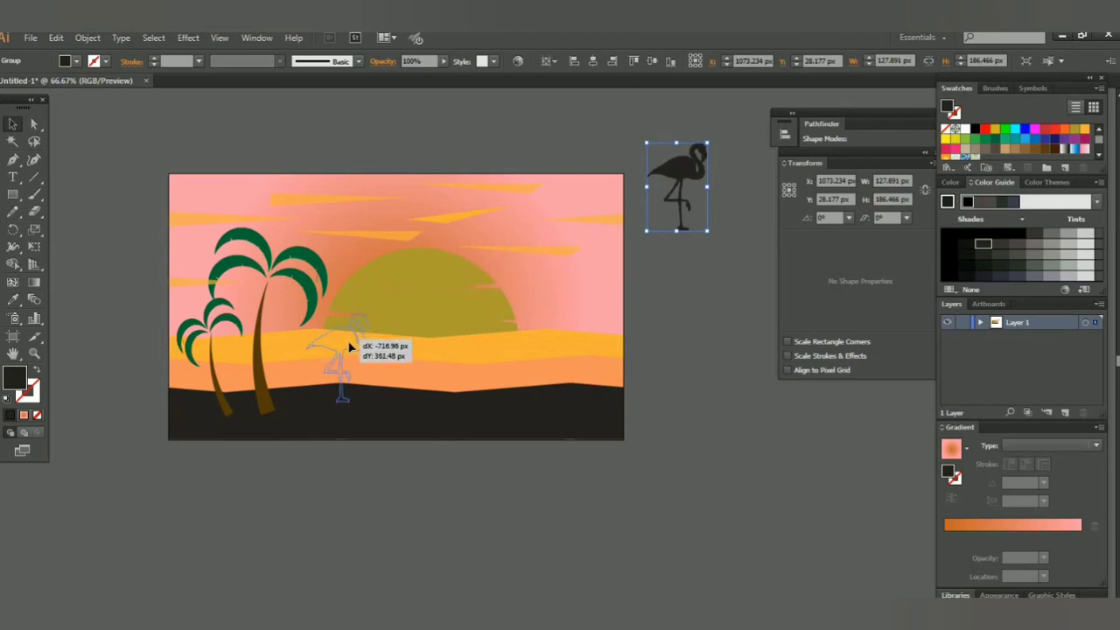
pyautogui.click(535, 349)
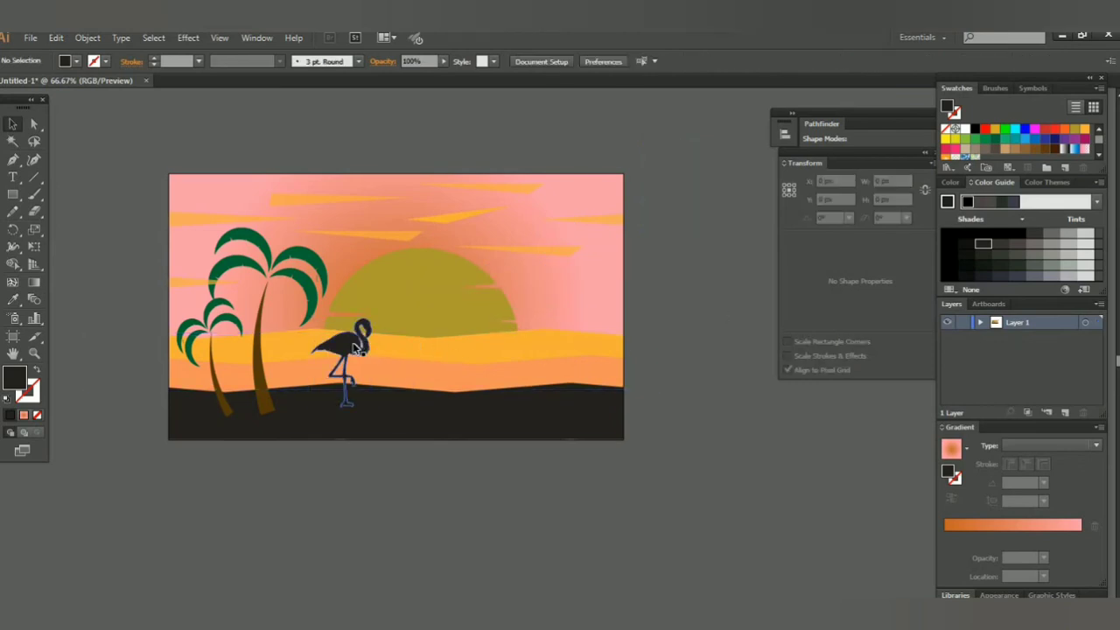
pyautogui.moveTo(355, 347); pyautogui.dragTo(434, 351)
pyautogui.click(88, 38)
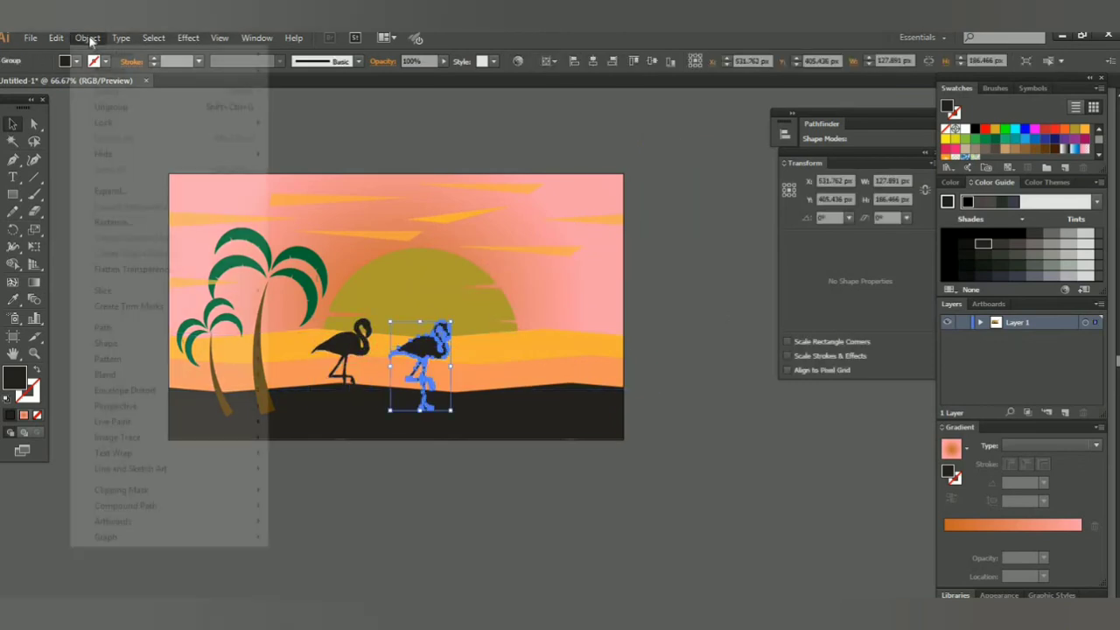
pyautogui.moveTo(113, 54)
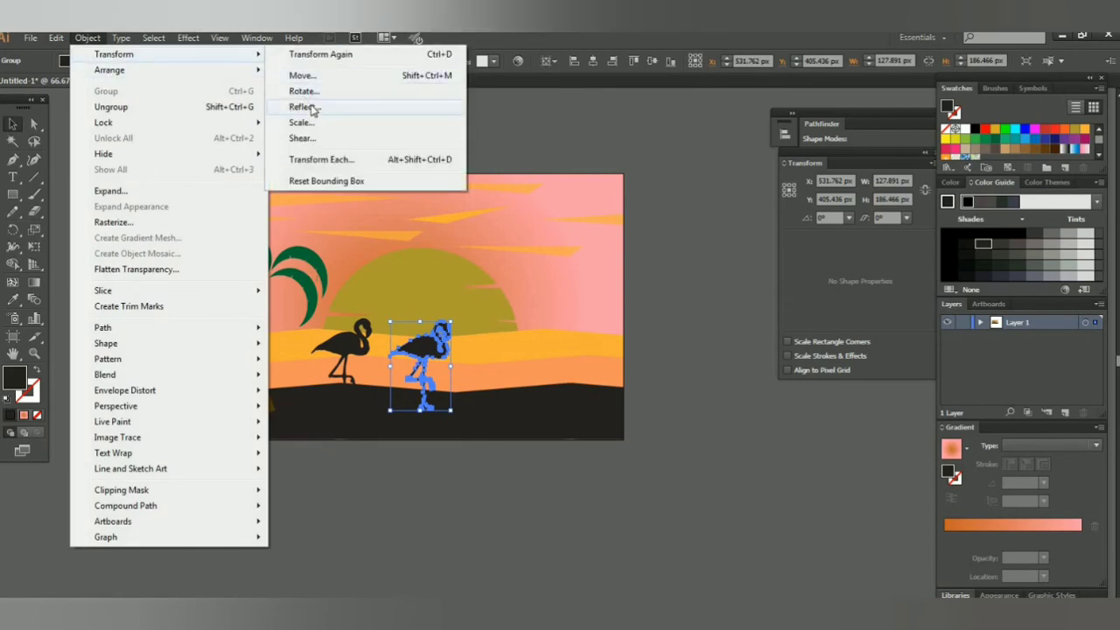
pyautogui.click(313, 109)
pyautogui.click(559, 419)
pyautogui.moveTo(420, 322); pyautogui.dragTo(422, 299)
pyautogui.click(665, 341)
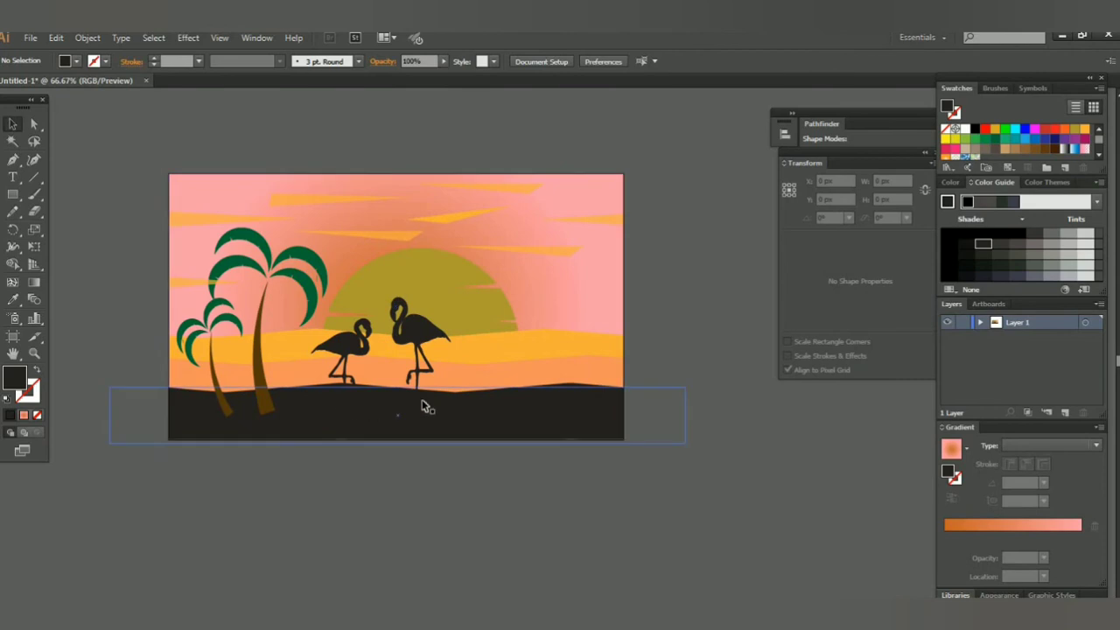
pyautogui.scroll(-2, 426, 407)
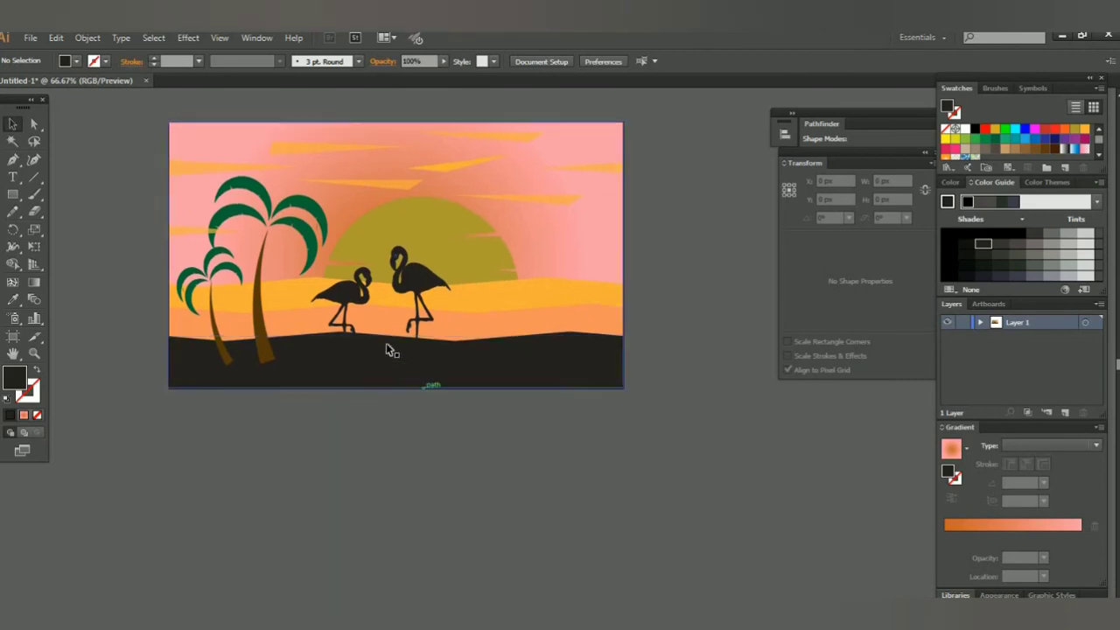
# Apply a Roughen effect to a small rectangle on the ground below the palms for spiky grass
pyautogui.click(14, 196)
pyautogui.moveTo(194, 348); pyautogui.dragTo(290, 370)
pyautogui.click(190, 37)
pyautogui.moveTo(227, 131)
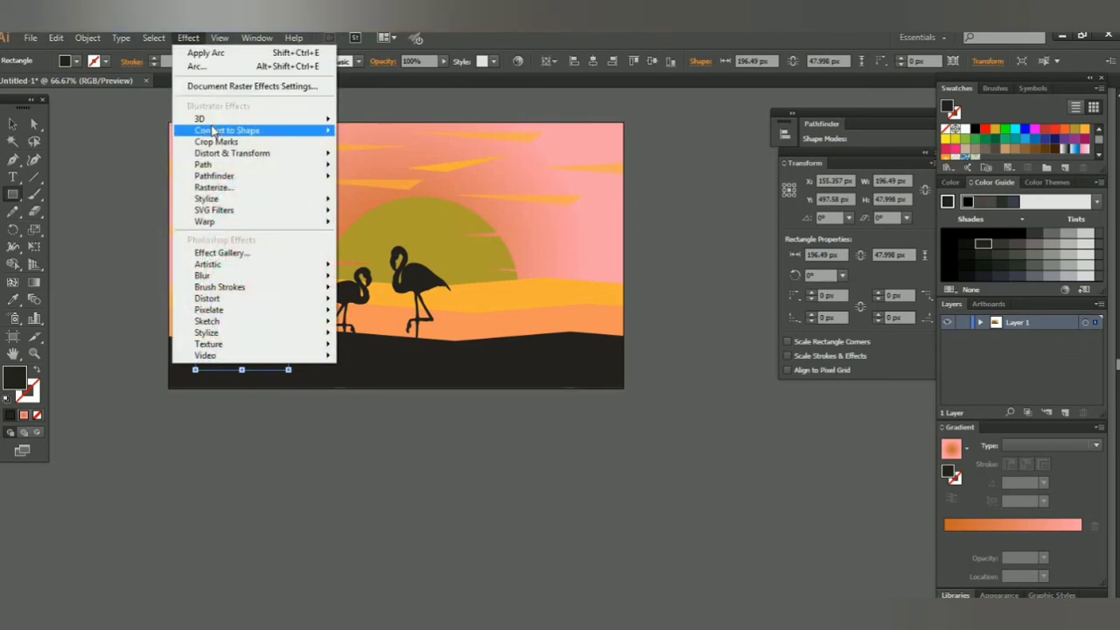
pyautogui.moveTo(232, 154)
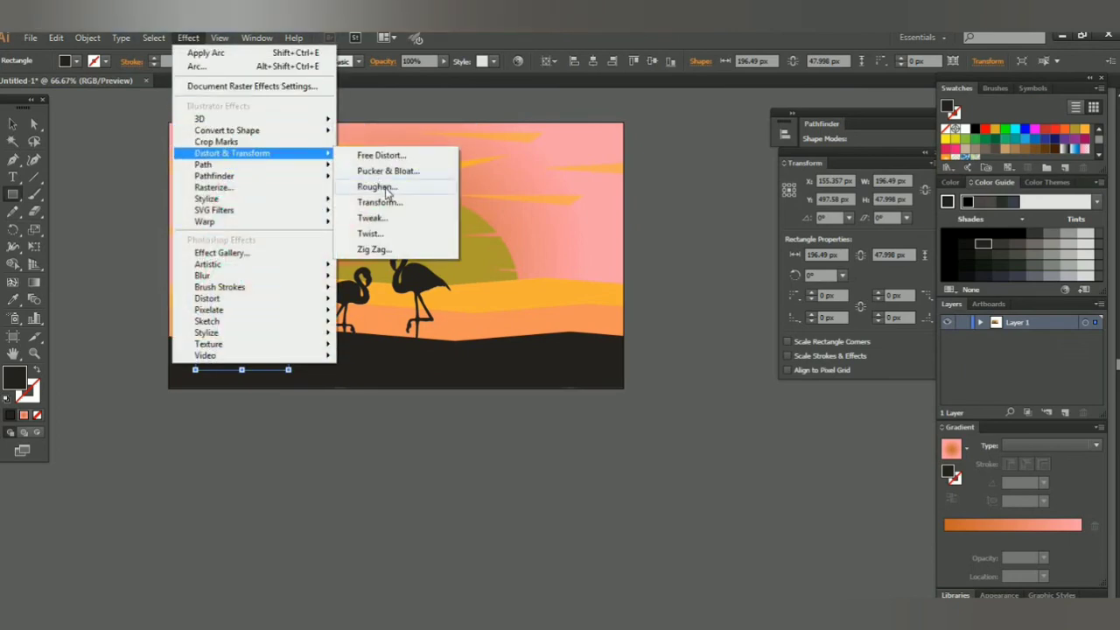
pyautogui.click(383, 186)
pyautogui.moveTo(481, 280); pyautogui.dragTo(489, 280)
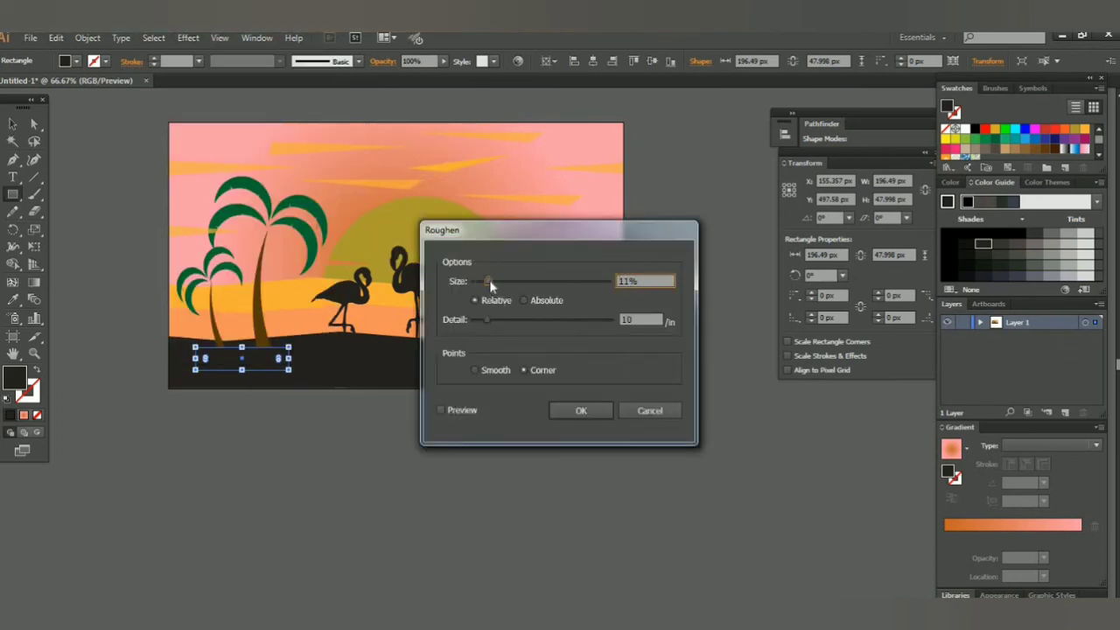
pyautogui.click(472, 410)
pyautogui.click(581, 410)
pyautogui.click(537, 400)
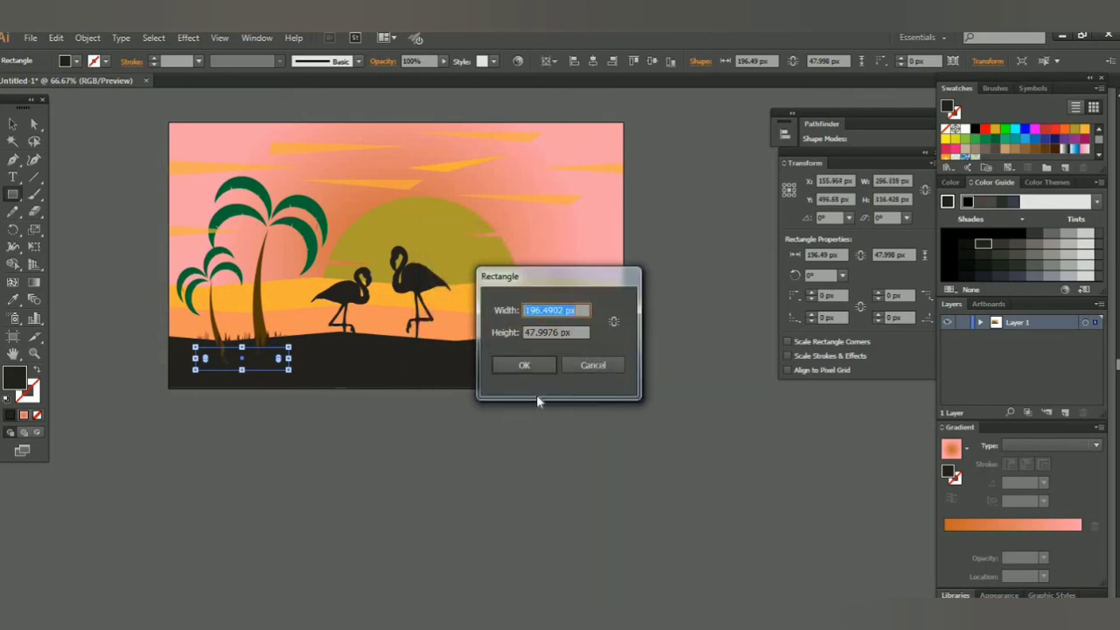
pyautogui.click(593, 362)
pyautogui.click(10, 124)
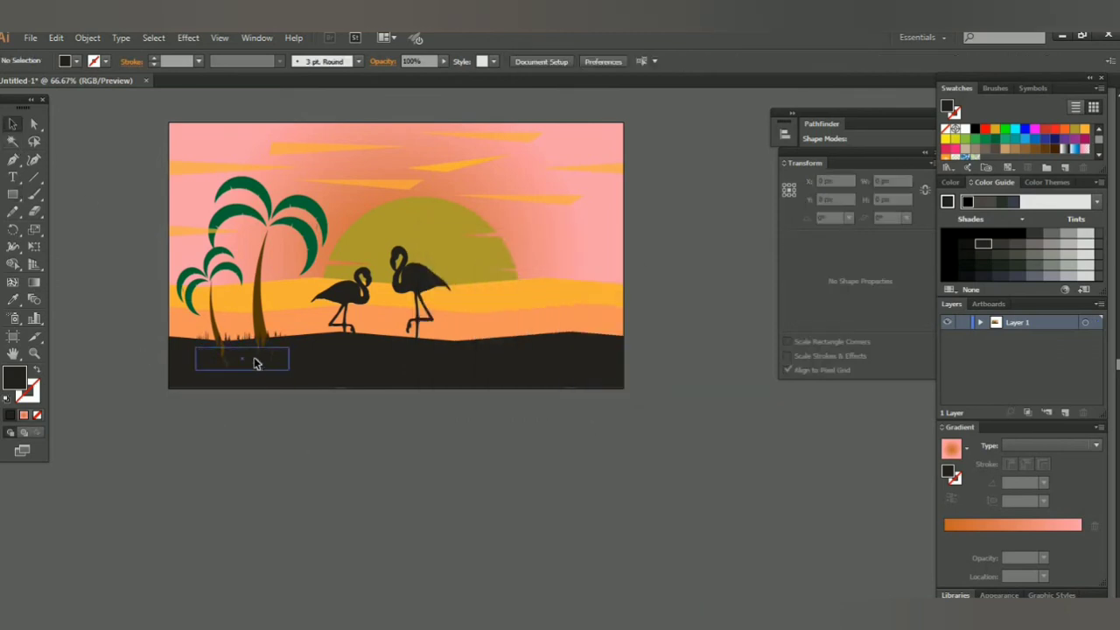
# Nudge the grass tuft up onto the ground line and park a small spare rectangle below the artboard
pyautogui.moveTo(257, 365); pyautogui.dragTo(256, 355)
pyautogui.click(277, 405)
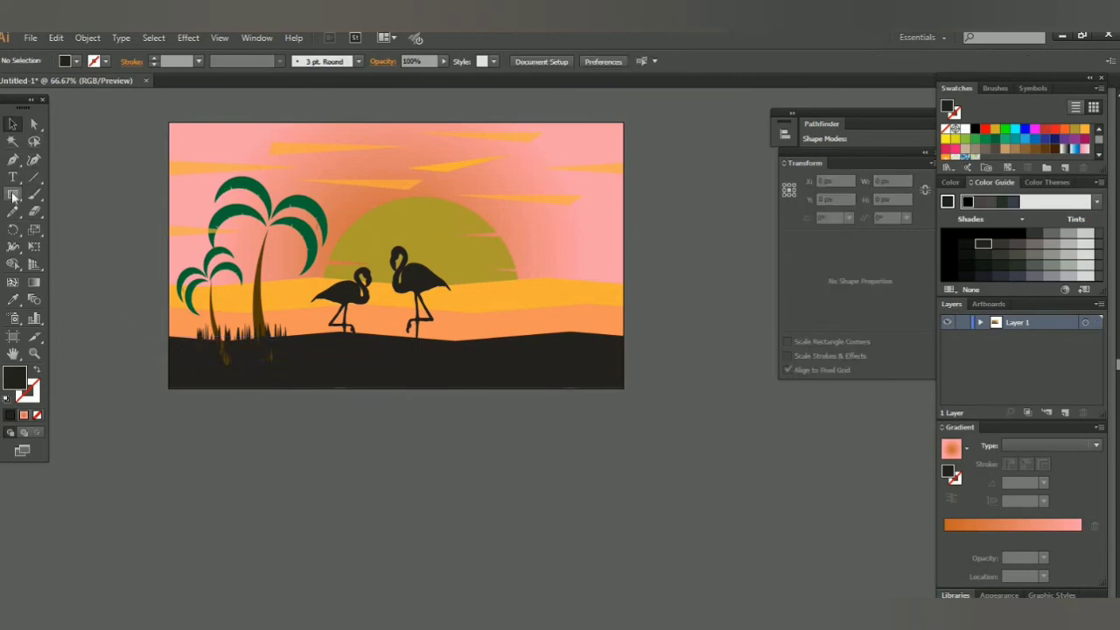
pyautogui.moveTo(190, 354); pyautogui.dragTo(281, 364)
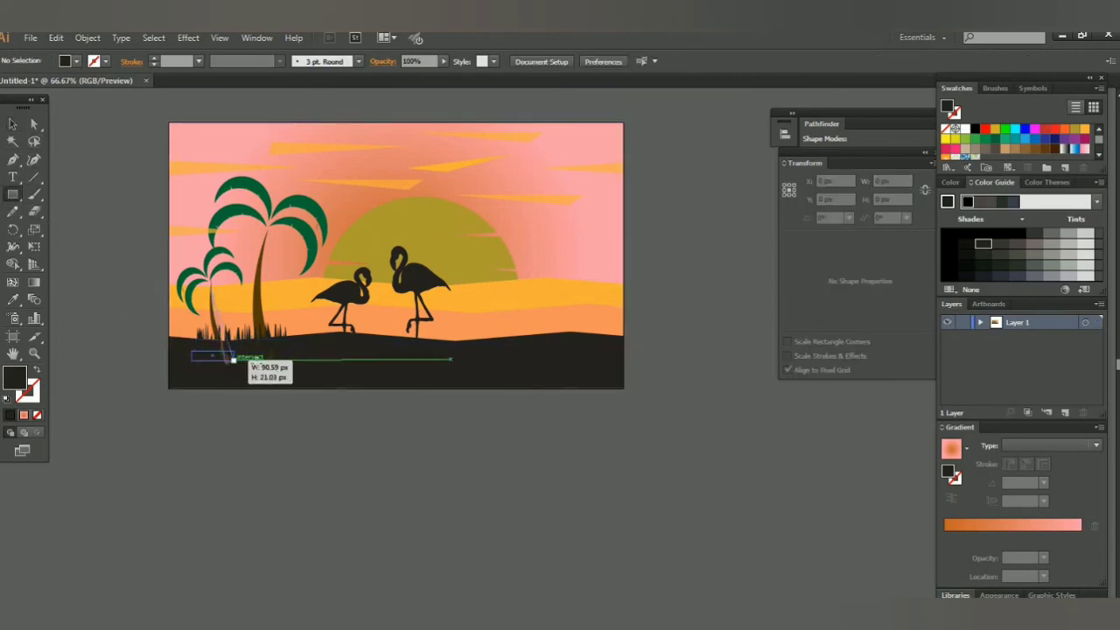
pyautogui.click(12, 125)
pyautogui.click(262, 442)
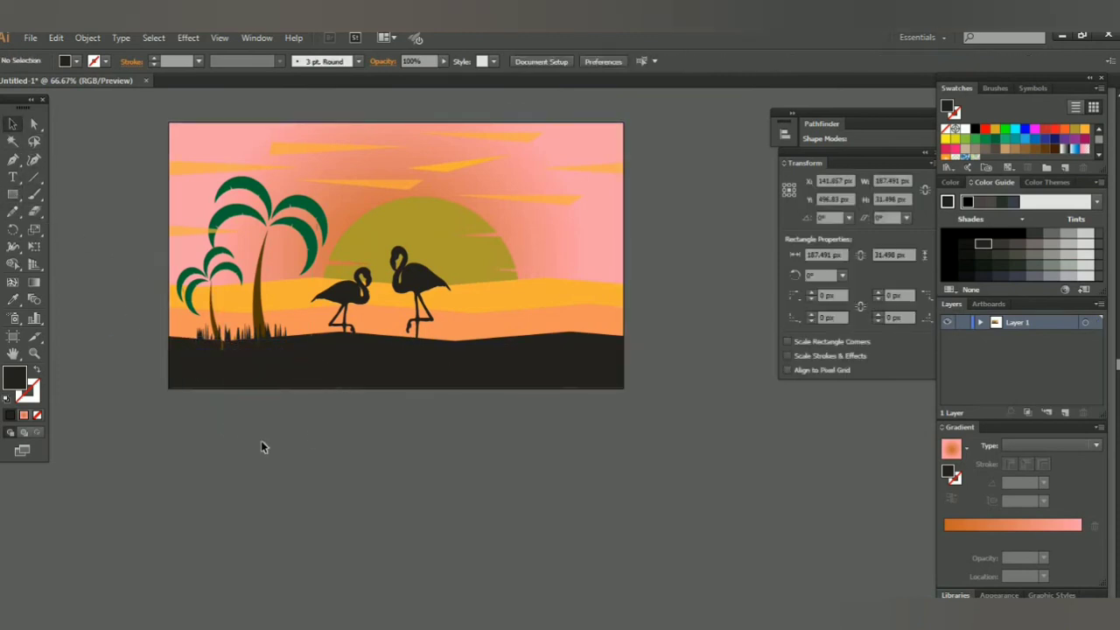
pyautogui.click(241, 358)
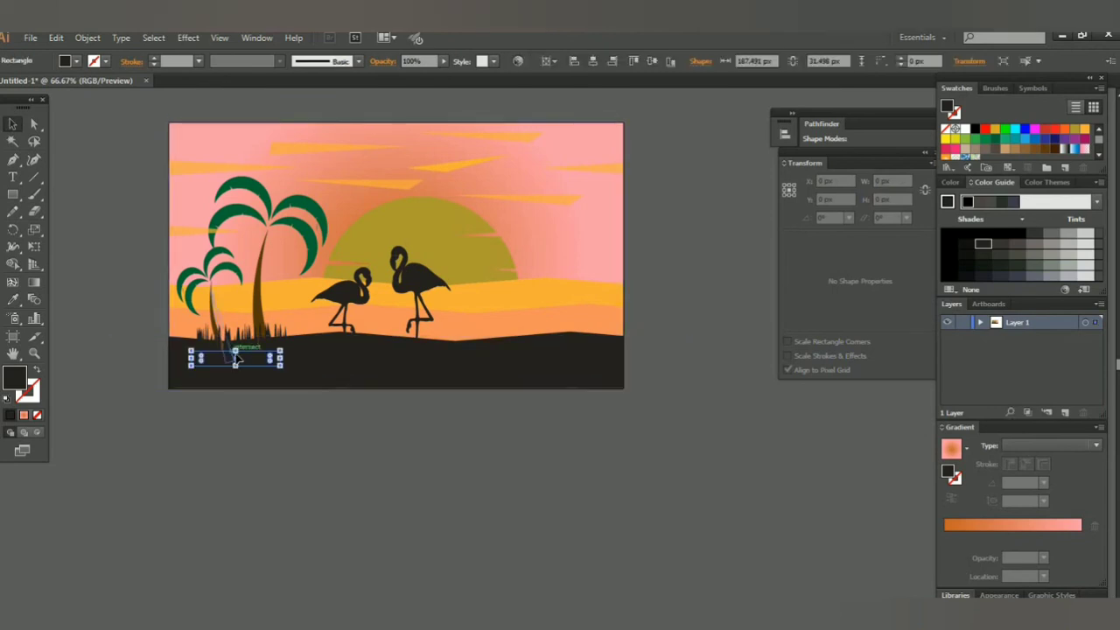
pyautogui.moveTo(238, 357); pyautogui.dragTo(243, 424)
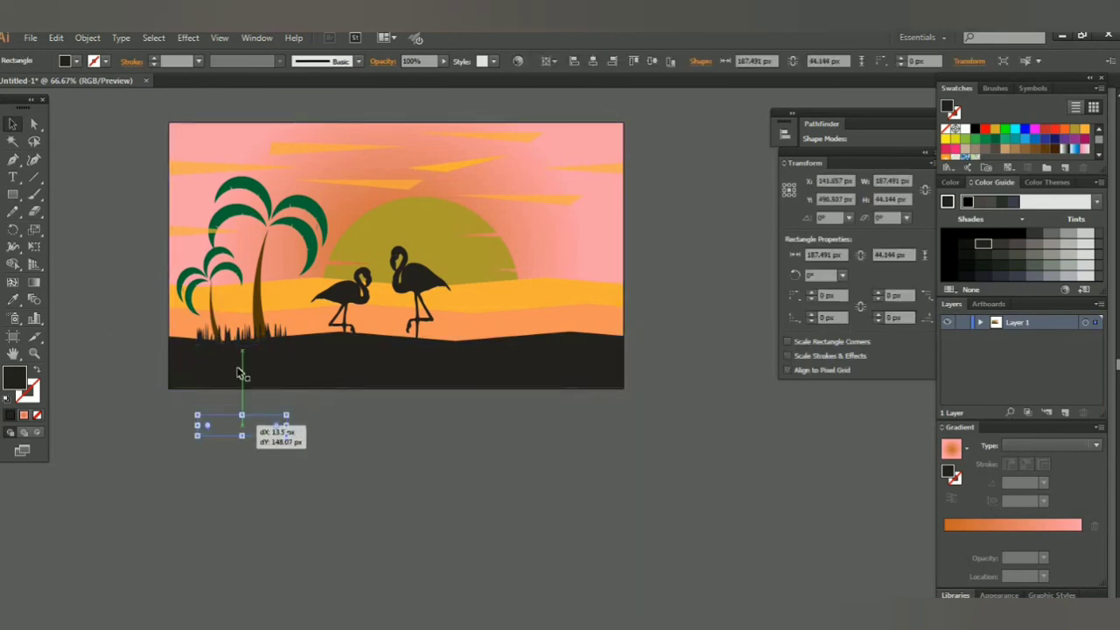
# Duplicate the grass tuft further right and move the spare grass strip onto the ground
pyautogui.click(238, 355)
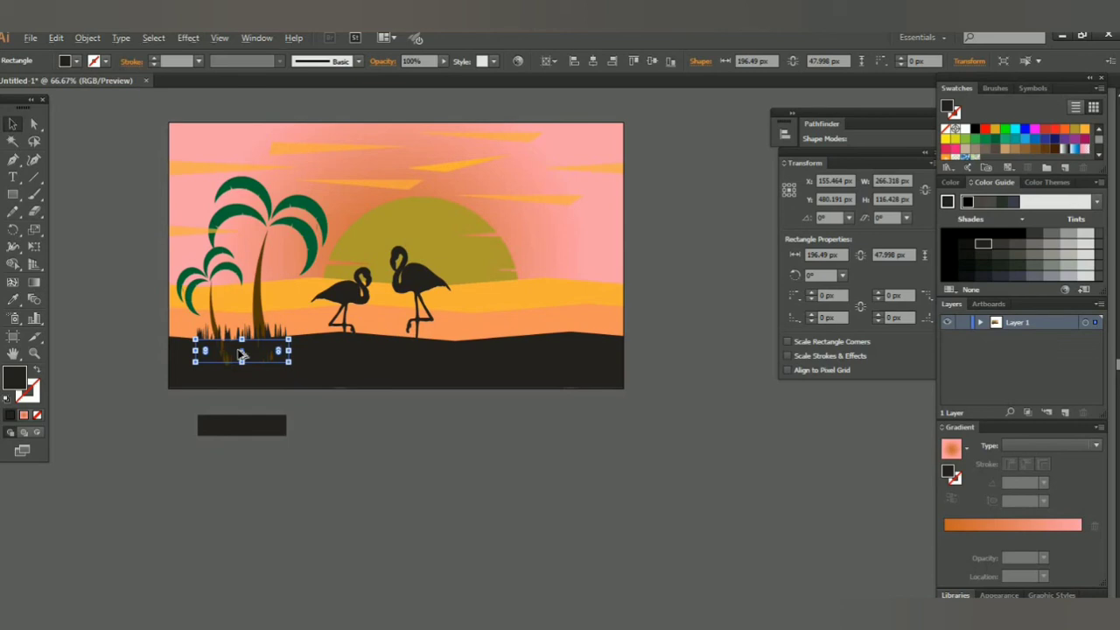
pyautogui.moveTo(242, 354)
pyautogui.mouseDown()
pyautogui.moveTo(580, 350)
pyautogui.moveTo(567, 347)
pyautogui.mouseUp()
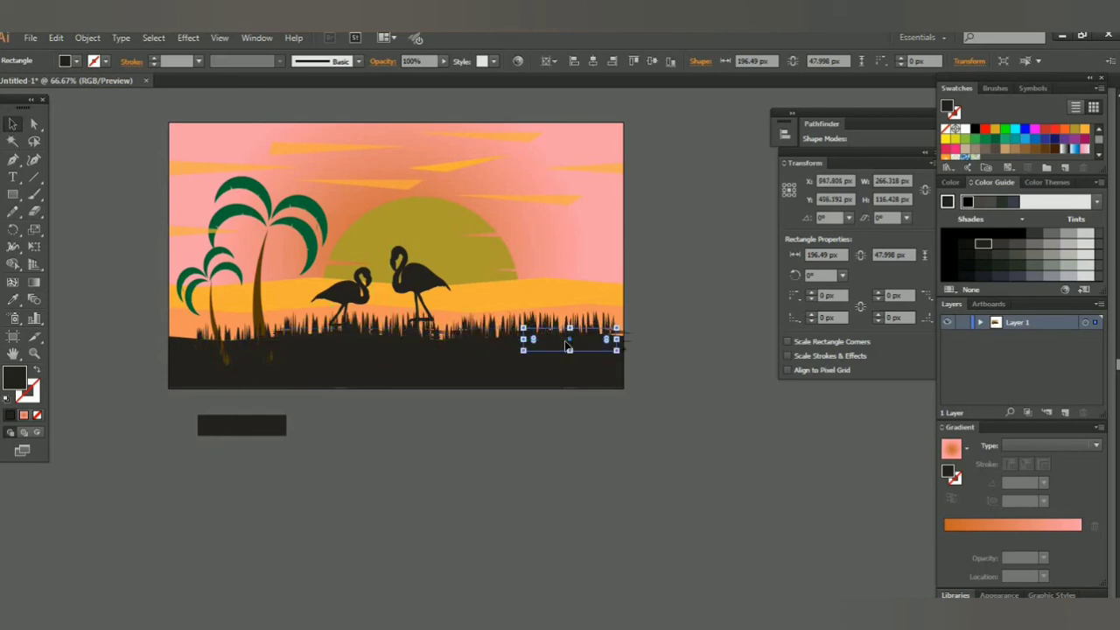
pyautogui.moveTo(246, 427)
pyautogui.mouseDown()
pyautogui.moveTo(243, 359)
pyautogui.moveTo(280, 357)
pyautogui.mouseUp()
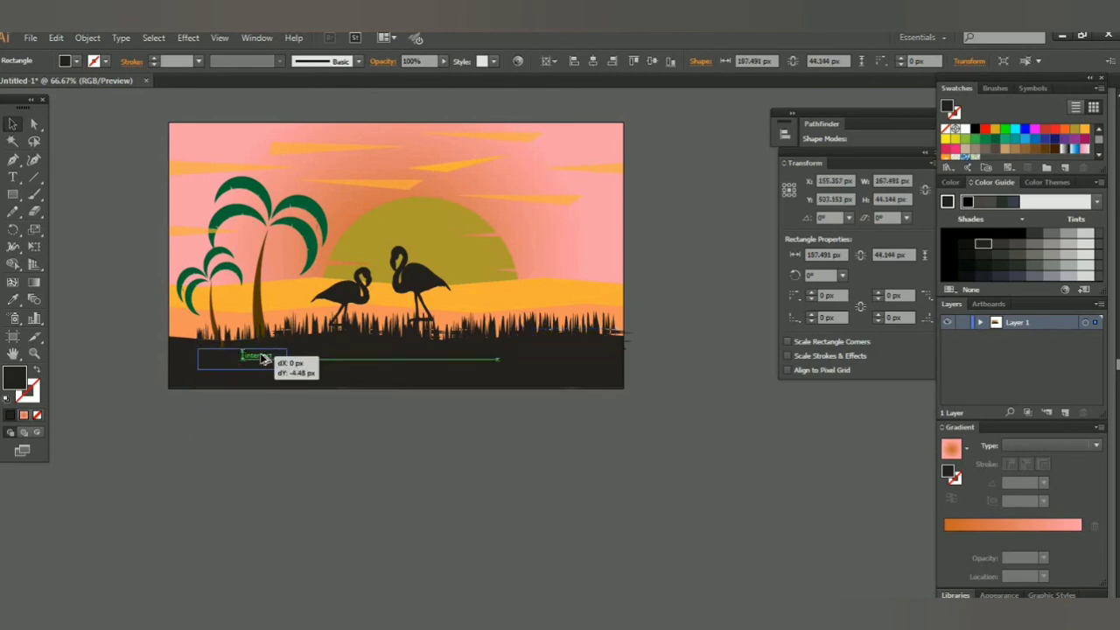
pyautogui.click(252, 421)
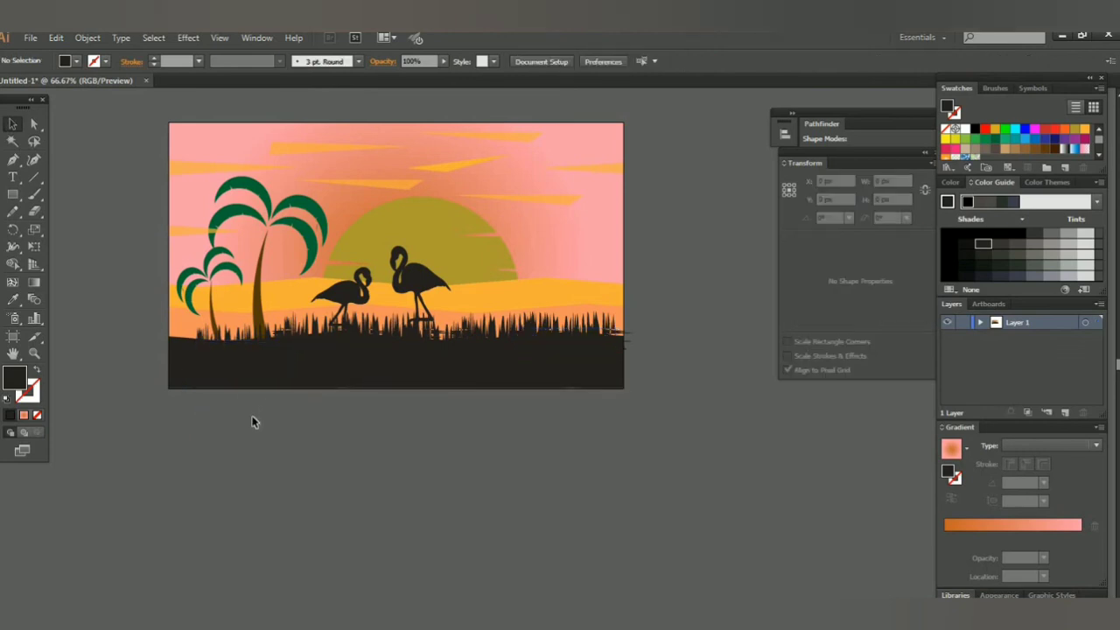
# Nudge the right-hand grass strip with arrow keys, then slide it left beneath the flamingos
pyautogui.click(570, 350)
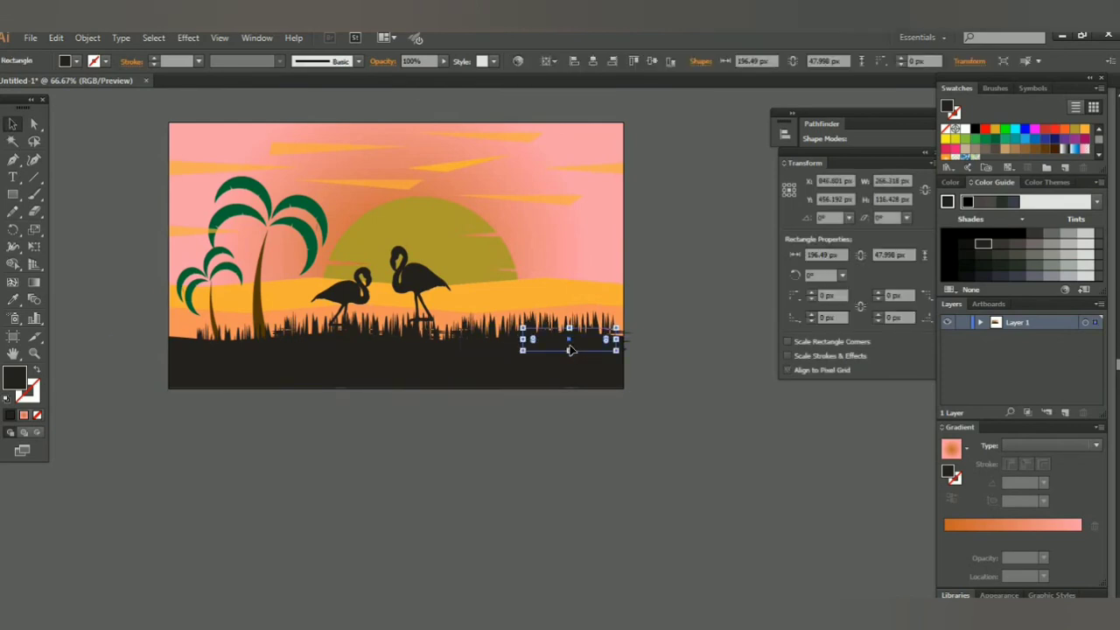
pyautogui.press('Left')
pyautogui.press('Left')
pyautogui.press('Left')
pyautogui.press('Left')
pyautogui.press('Left')
pyautogui.press('Left')
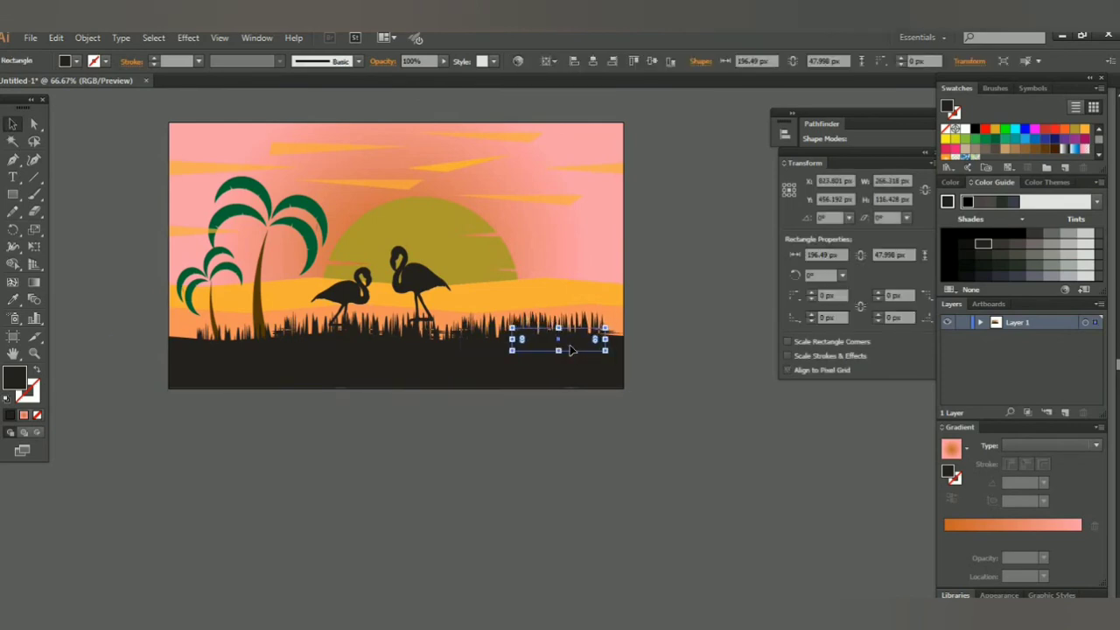
pyautogui.press('Down')
pyautogui.press('Down')
pyautogui.press('Down')
pyautogui.press('Right')
pyautogui.press('Right')
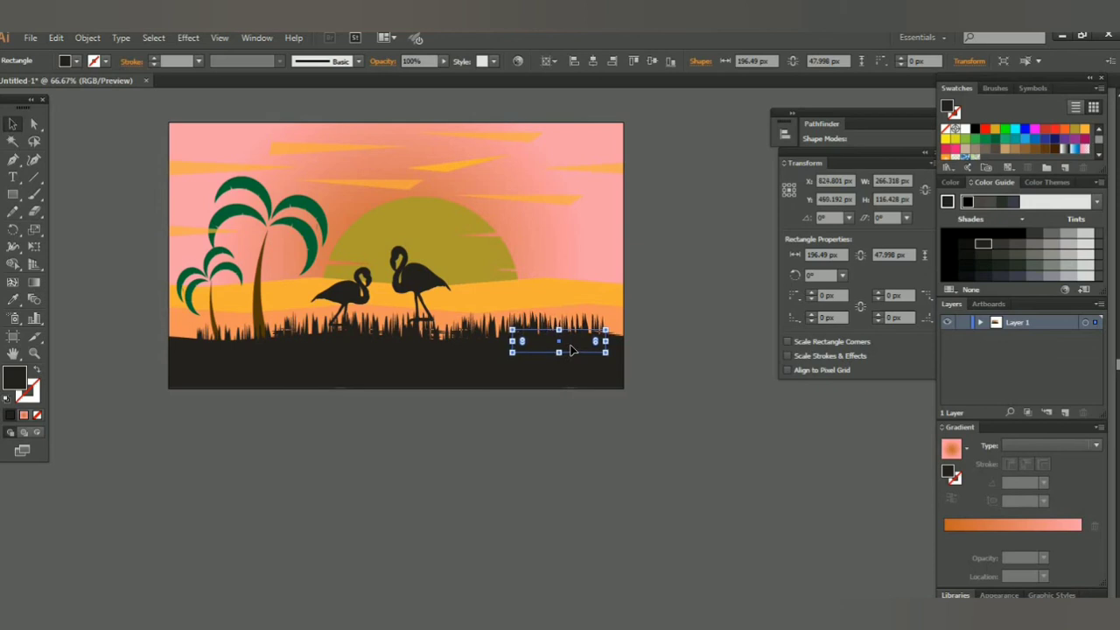
pyautogui.moveTo(548, 342)
pyautogui.mouseDown()
pyautogui.moveTo(378, 340)
pyautogui.moveTo(486, 354)
pyautogui.moveTo(412, 339)
pyautogui.mouseUp()
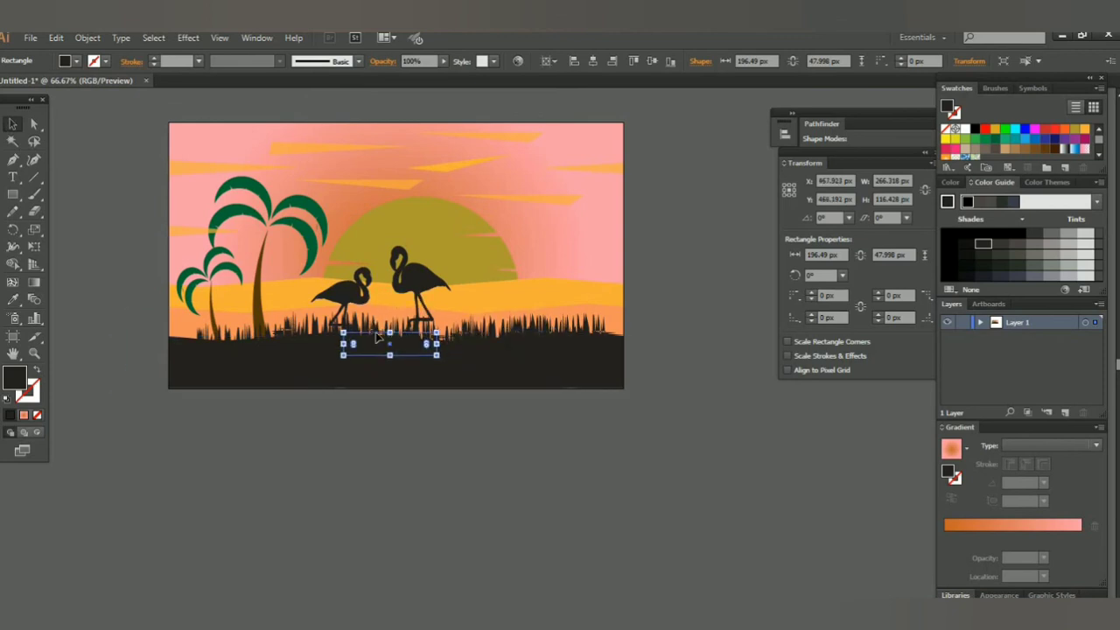
# Isolate the clipped artwork group, select the half sun and apply an Outer Glow
pyautogui.click(183, 418)
pyautogui.doubleClick(206, 361)
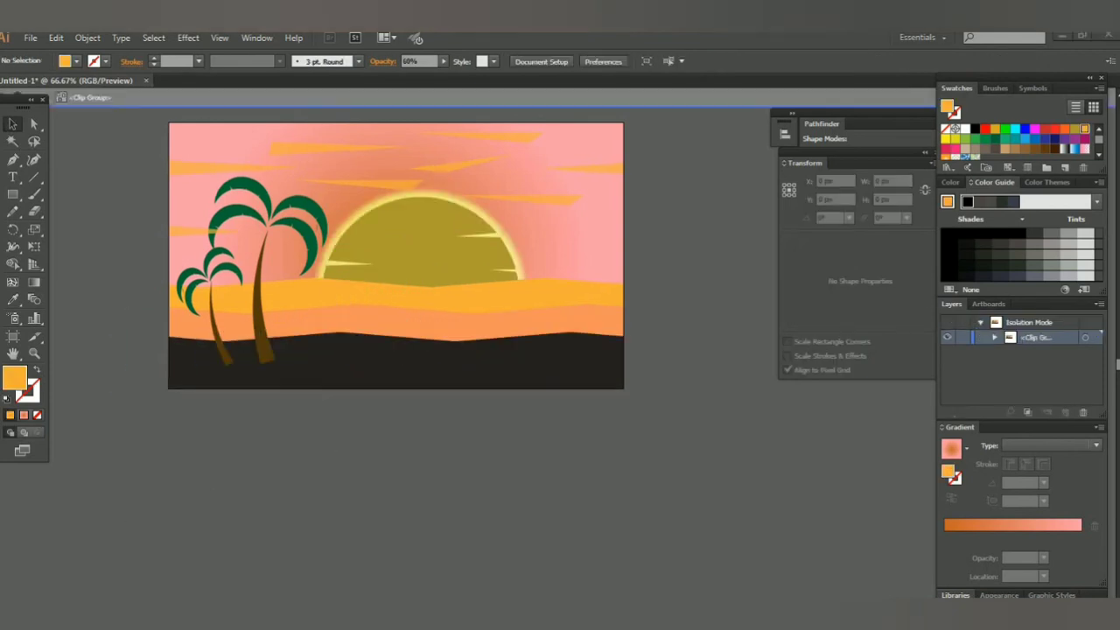
pyautogui.doubleClick(696, 357)
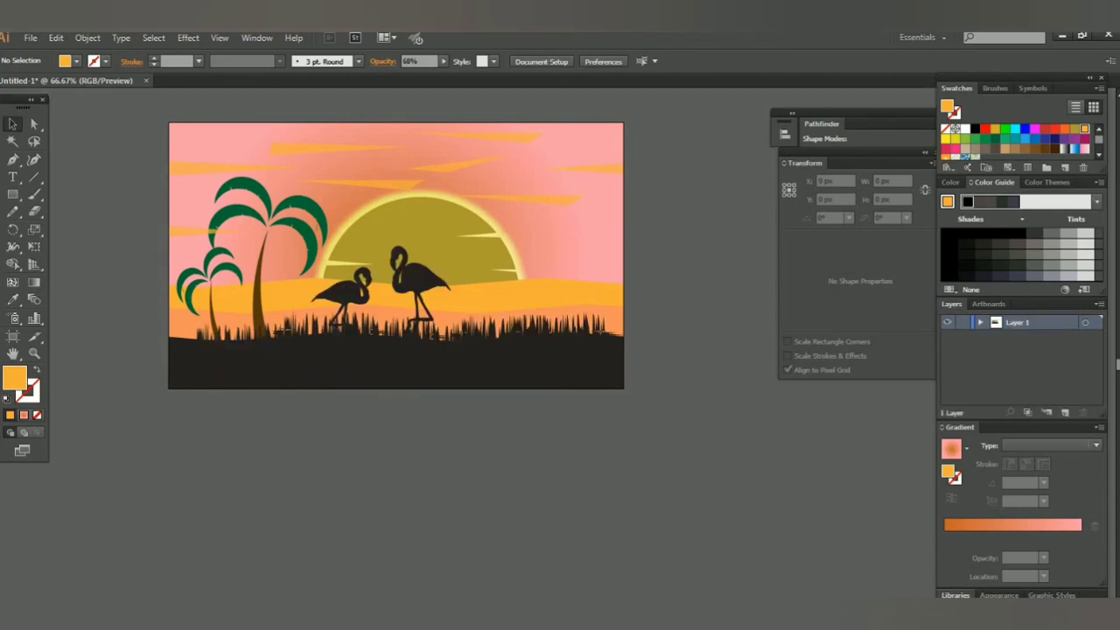
pyautogui.doubleClick(418, 217)
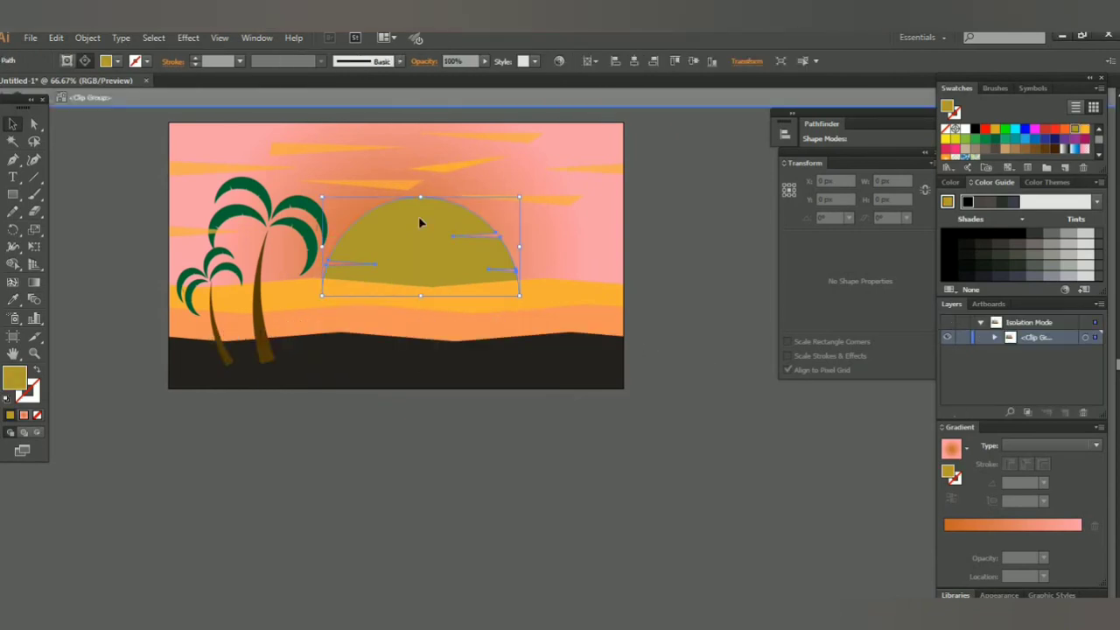
pyautogui.click(188, 38)
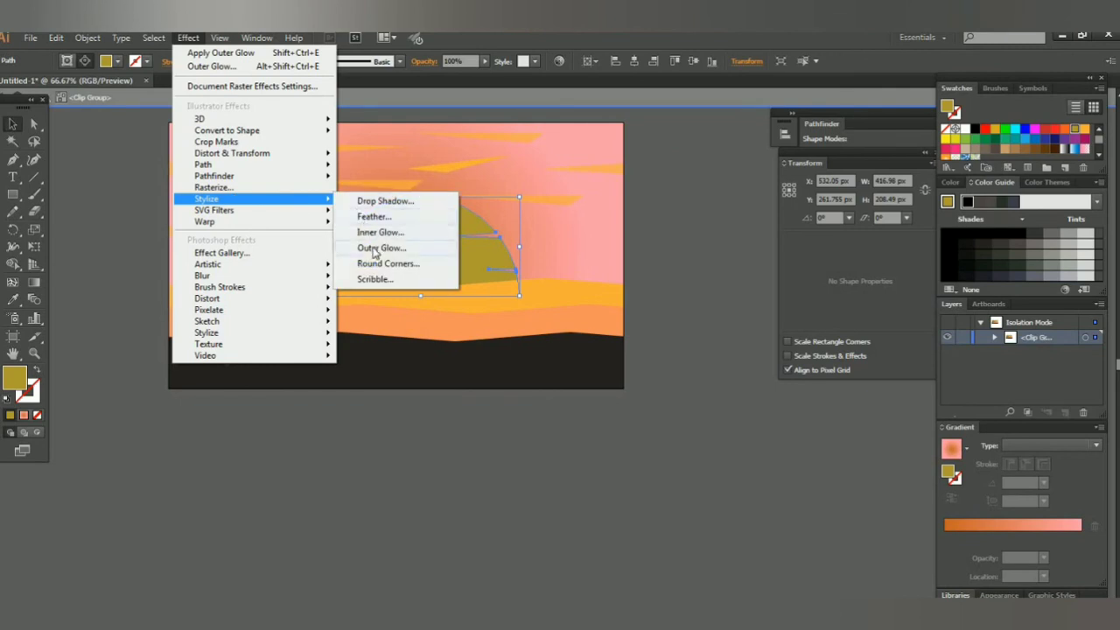
pyautogui.click(383, 263)
pyautogui.click(721, 373)
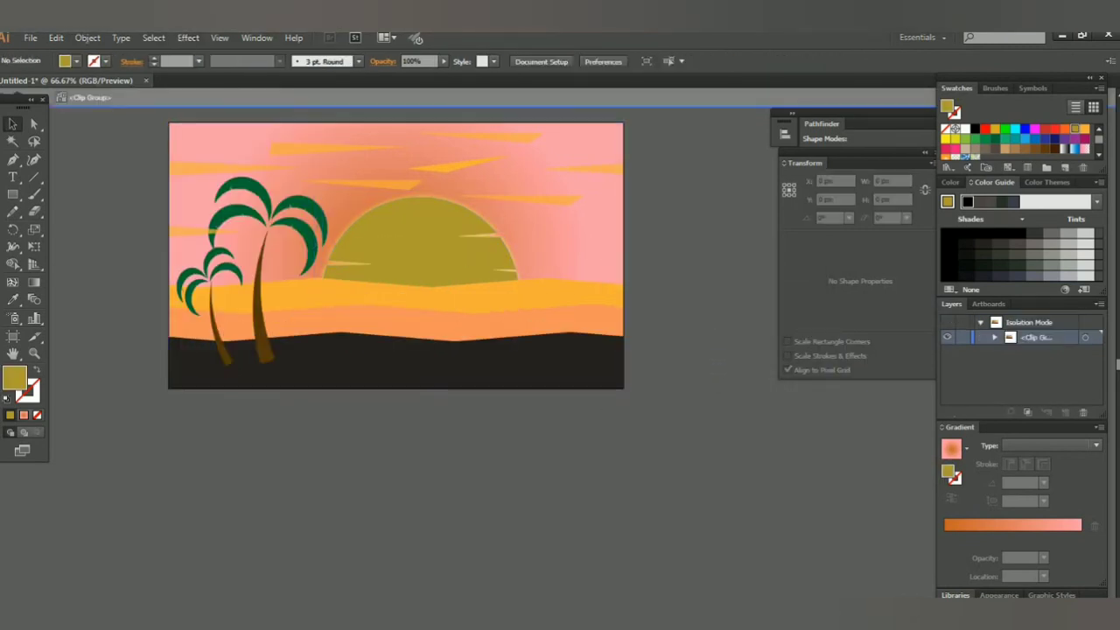
# Reopen the sun's Outer Glow settings and confirm Screen mode, 80% opacity, 5 px blur
pyautogui.click(188, 38)
pyautogui.click(376, 249)
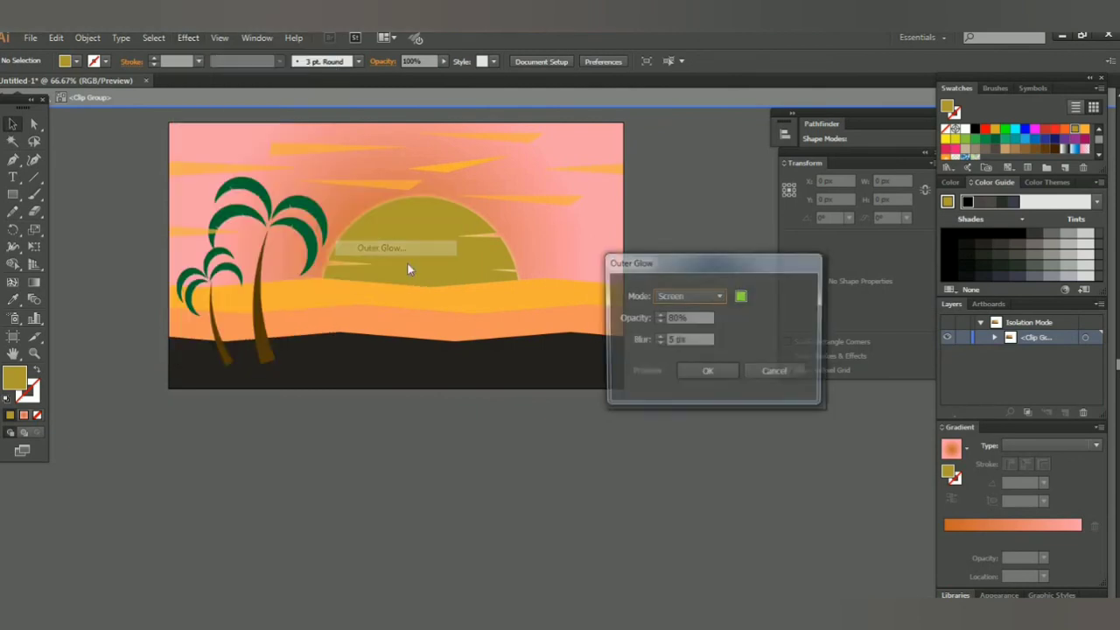
pyautogui.click(681, 374)
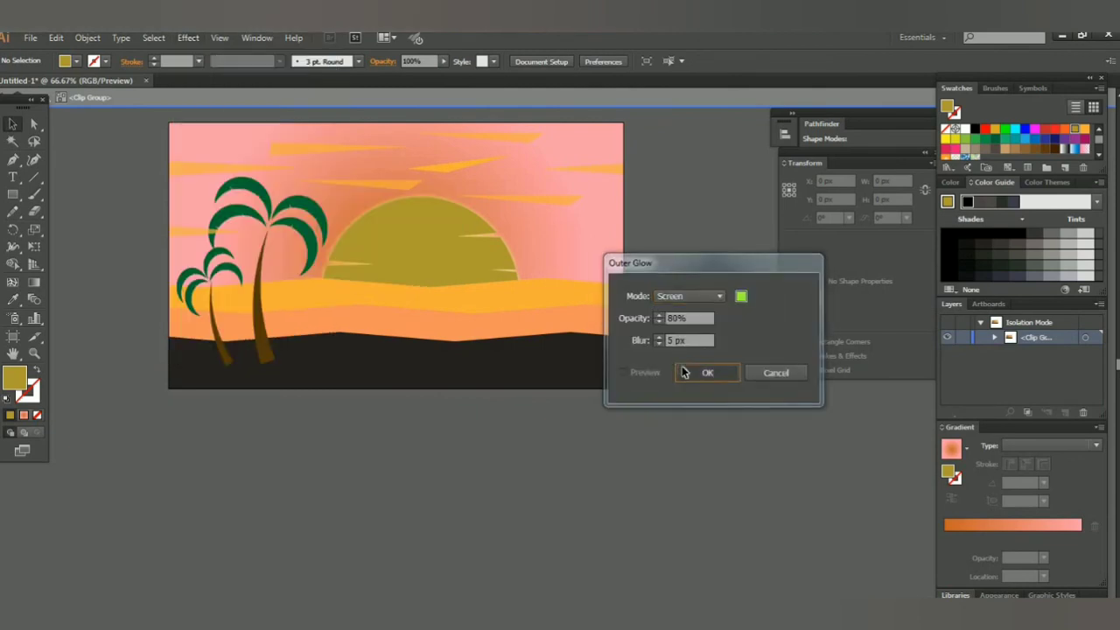
pyautogui.click(188, 38)
pyautogui.press('Escape')
pyautogui.click(188, 38)
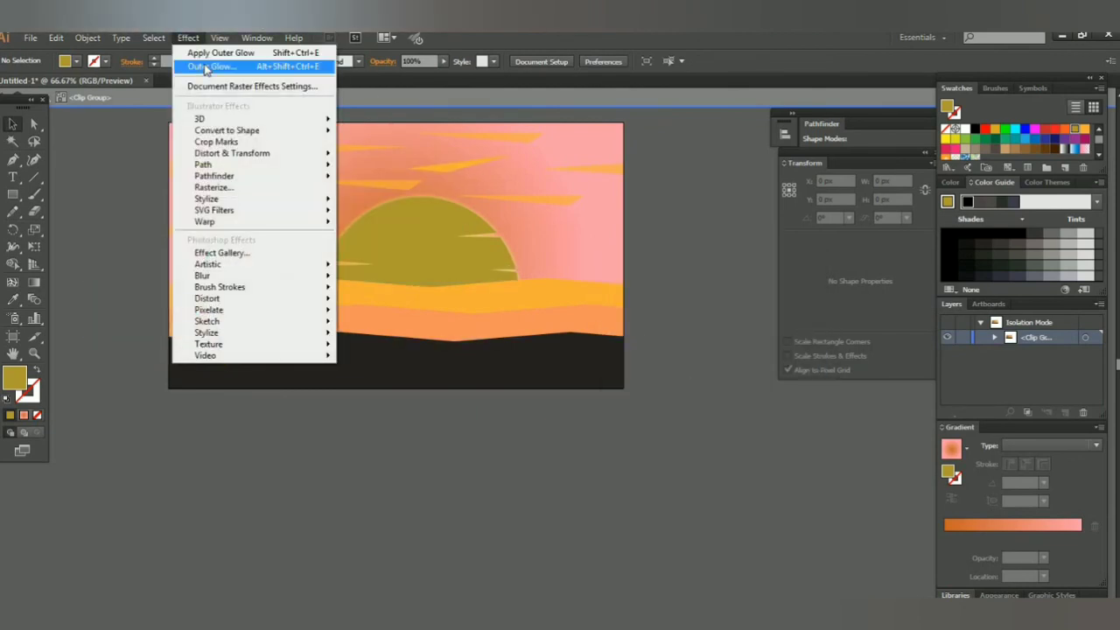
pyautogui.click(210, 66)
pyautogui.click(707, 371)
# Re-enter the clip group, reselect the sun and preview and apply the 5 px Outer Glow
pyautogui.doubleClick(698, 341)
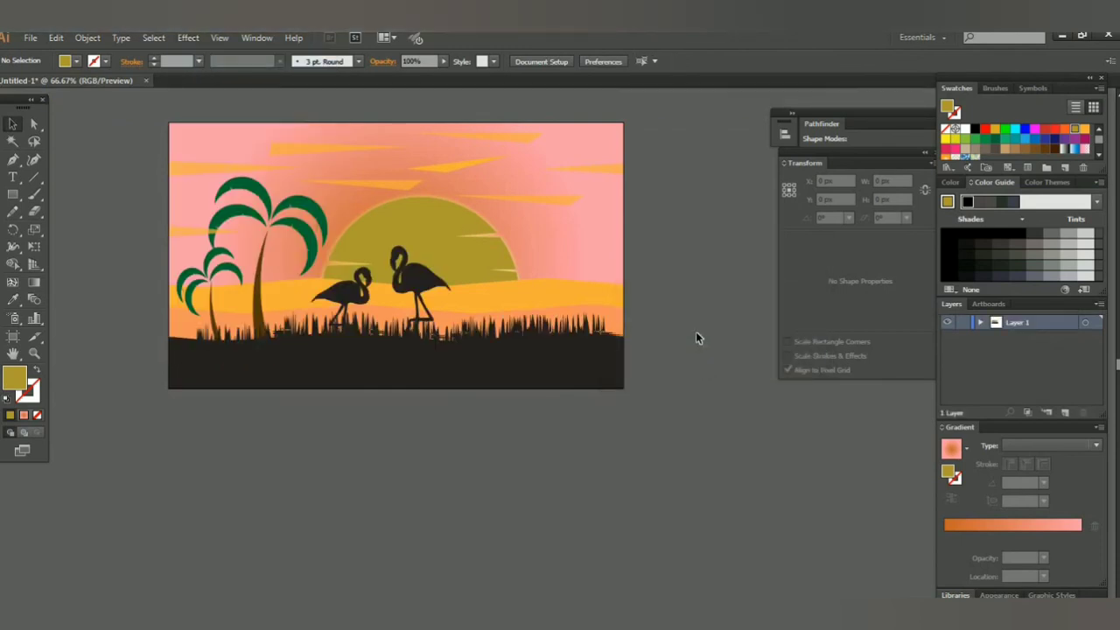
pyautogui.click(480, 252)
pyautogui.doubleClick(423, 229)
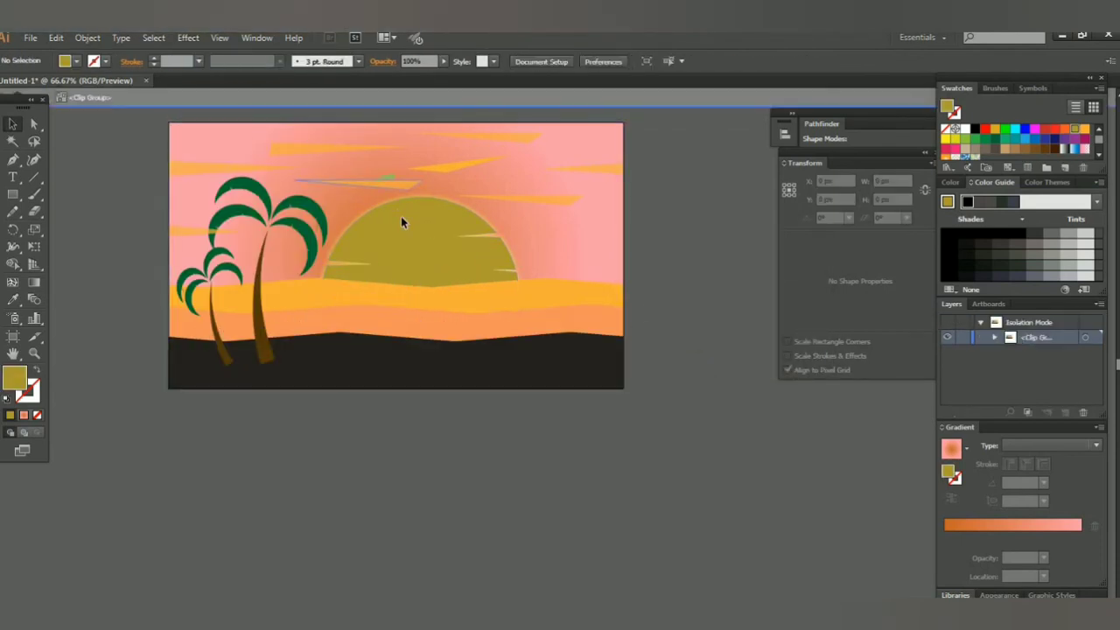
pyautogui.click(401, 218)
pyautogui.click(189, 38)
pyautogui.click(219, 67)
pyautogui.click(645, 373)
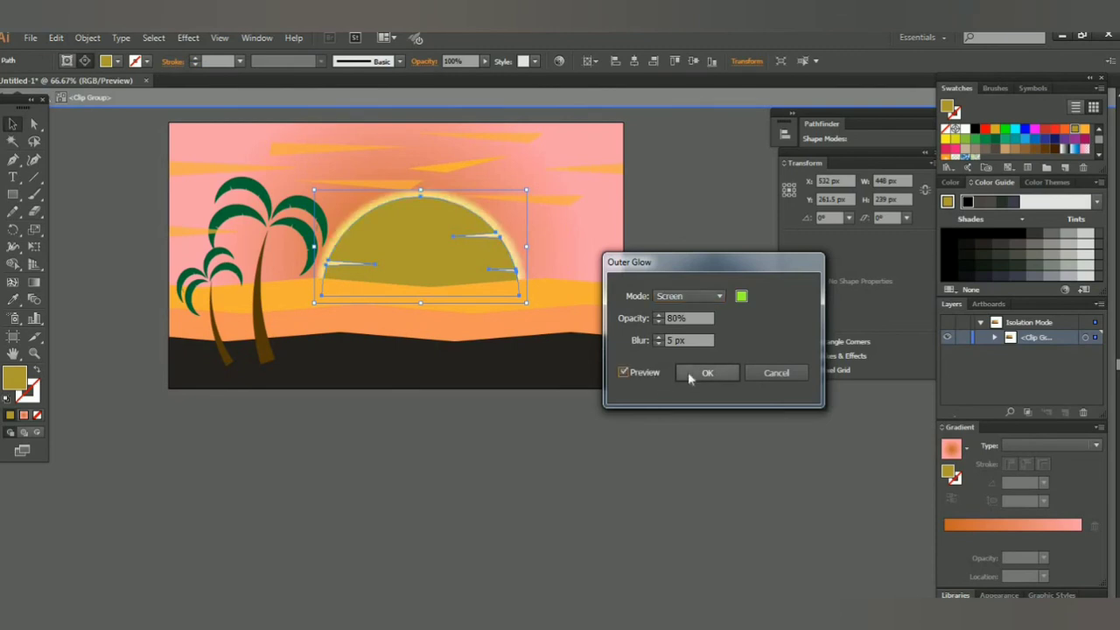
pyautogui.click(707, 373)
# Exit isolation to view the glowing sun, then select and re-enter the clipped artwork group
pyautogui.doubleClick(692, 373)
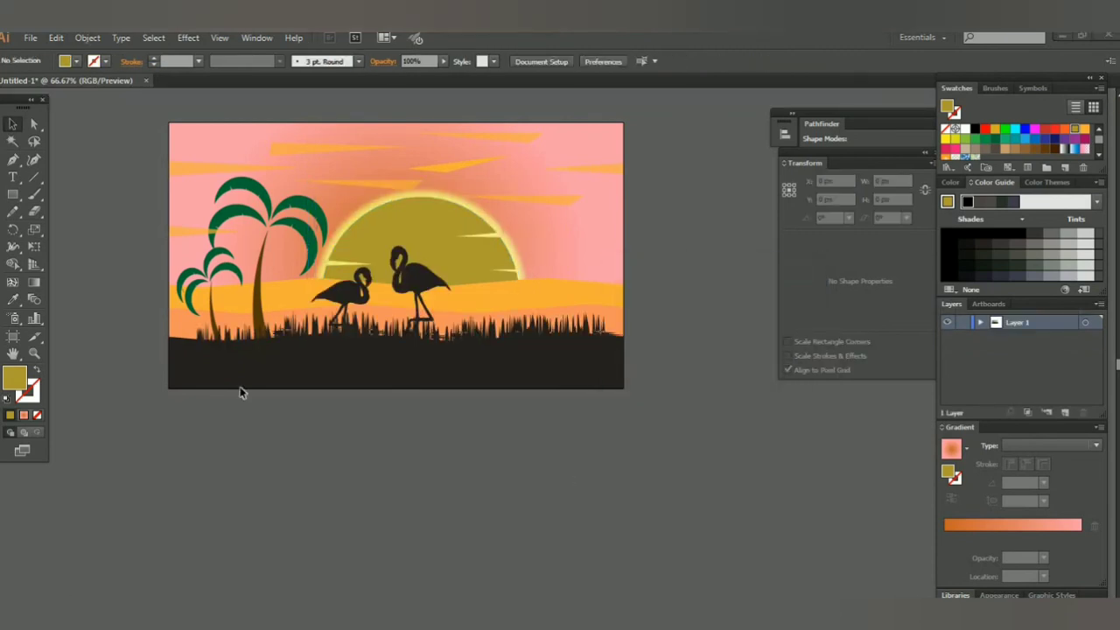
pyautogui.moveTo(450, 169); pyautogui.dragTo(448, 173)
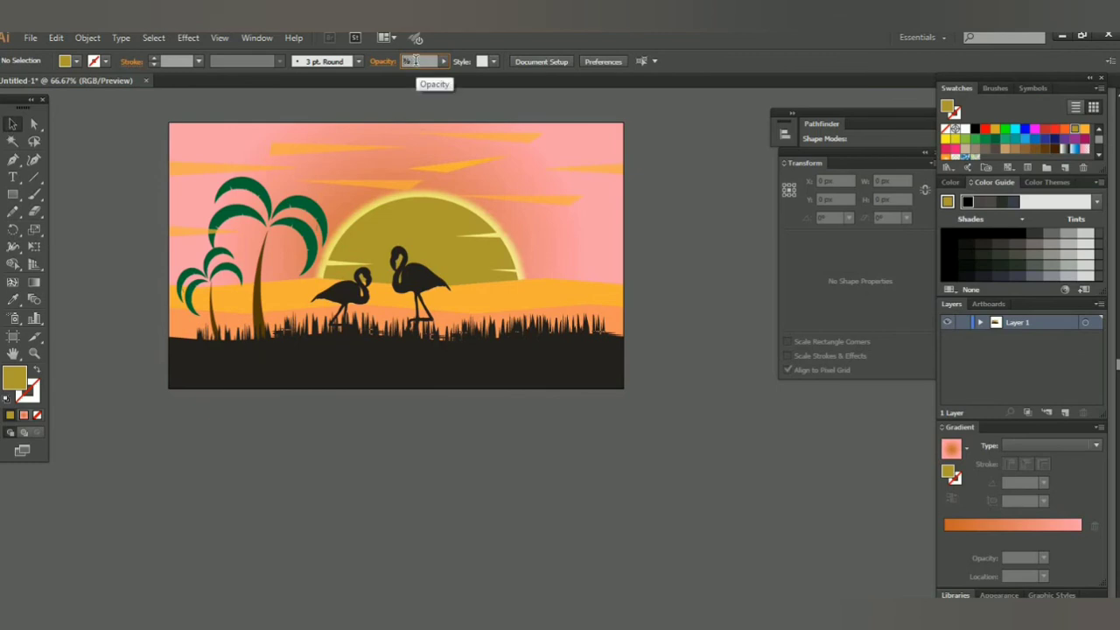
pyautogui.click(467, 167)
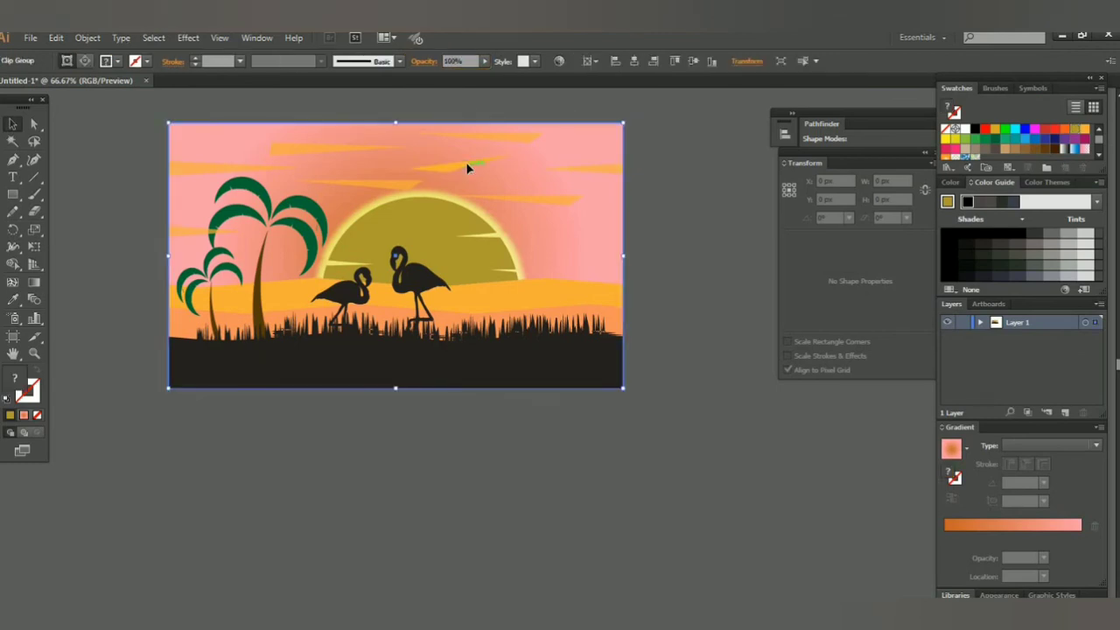
pyautogui.doubleClick(466, 166)
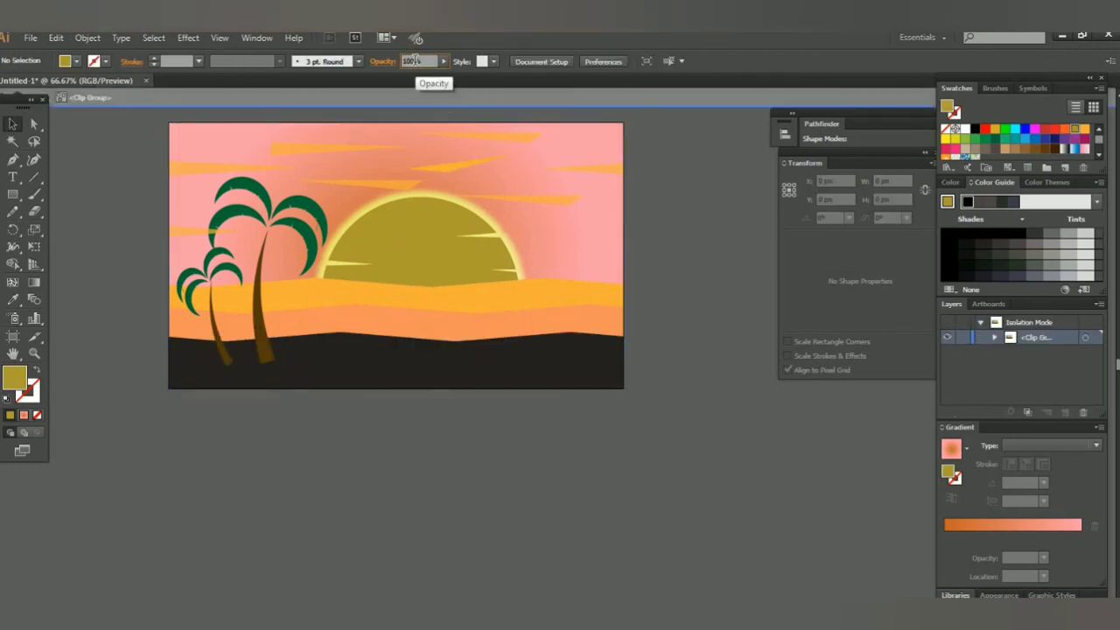